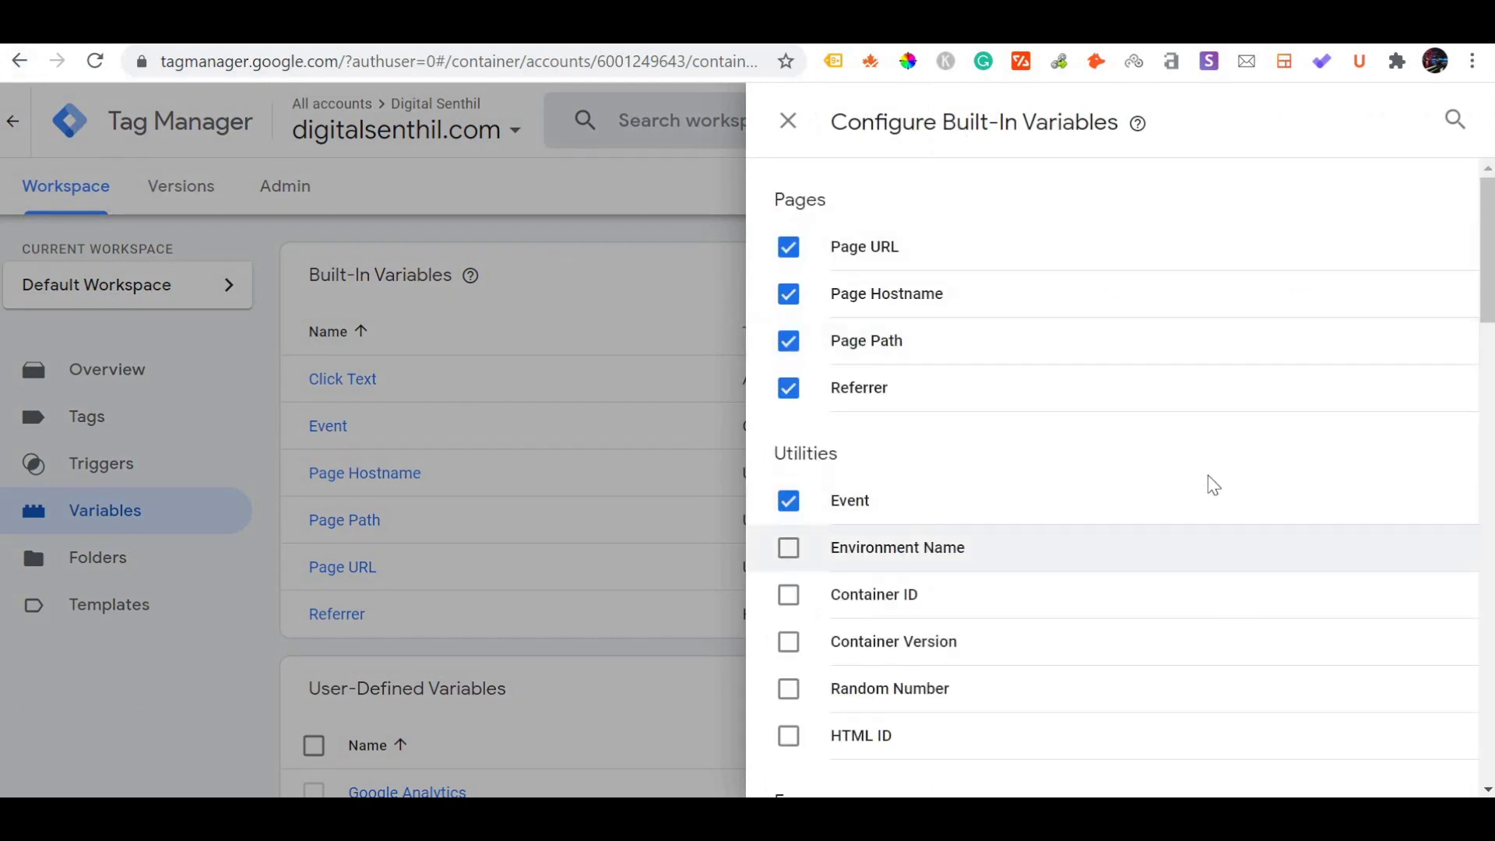
# - Review the Clicks variables in the built-in variable configuration, then close it
pyautogui.scroll(-5, 1208, 479)
pyautogui.scroll(-3, 1208, 475)
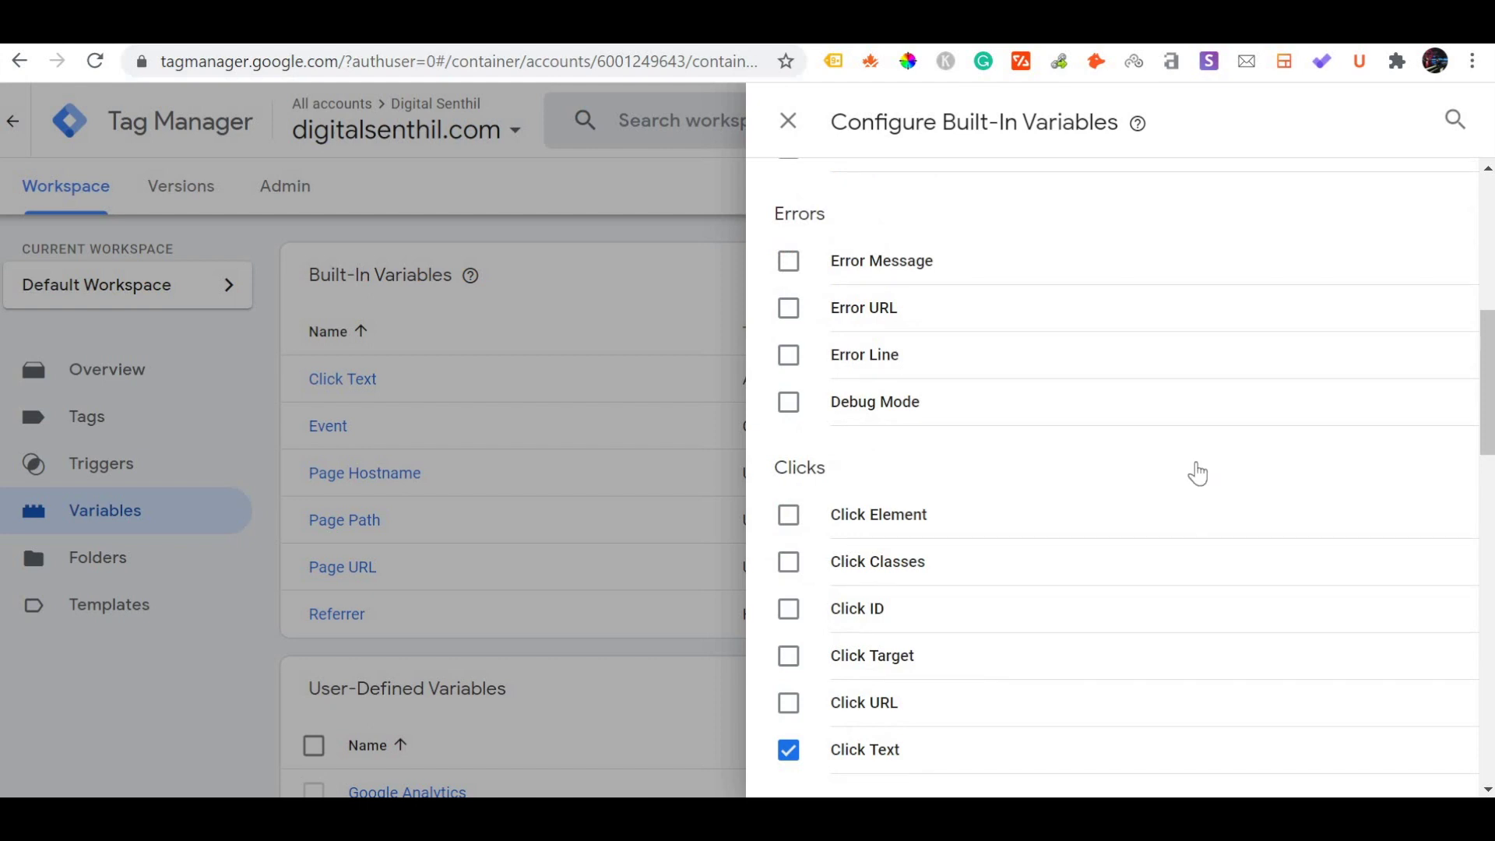
pyautogui.scroll(-3, 1198, 473)
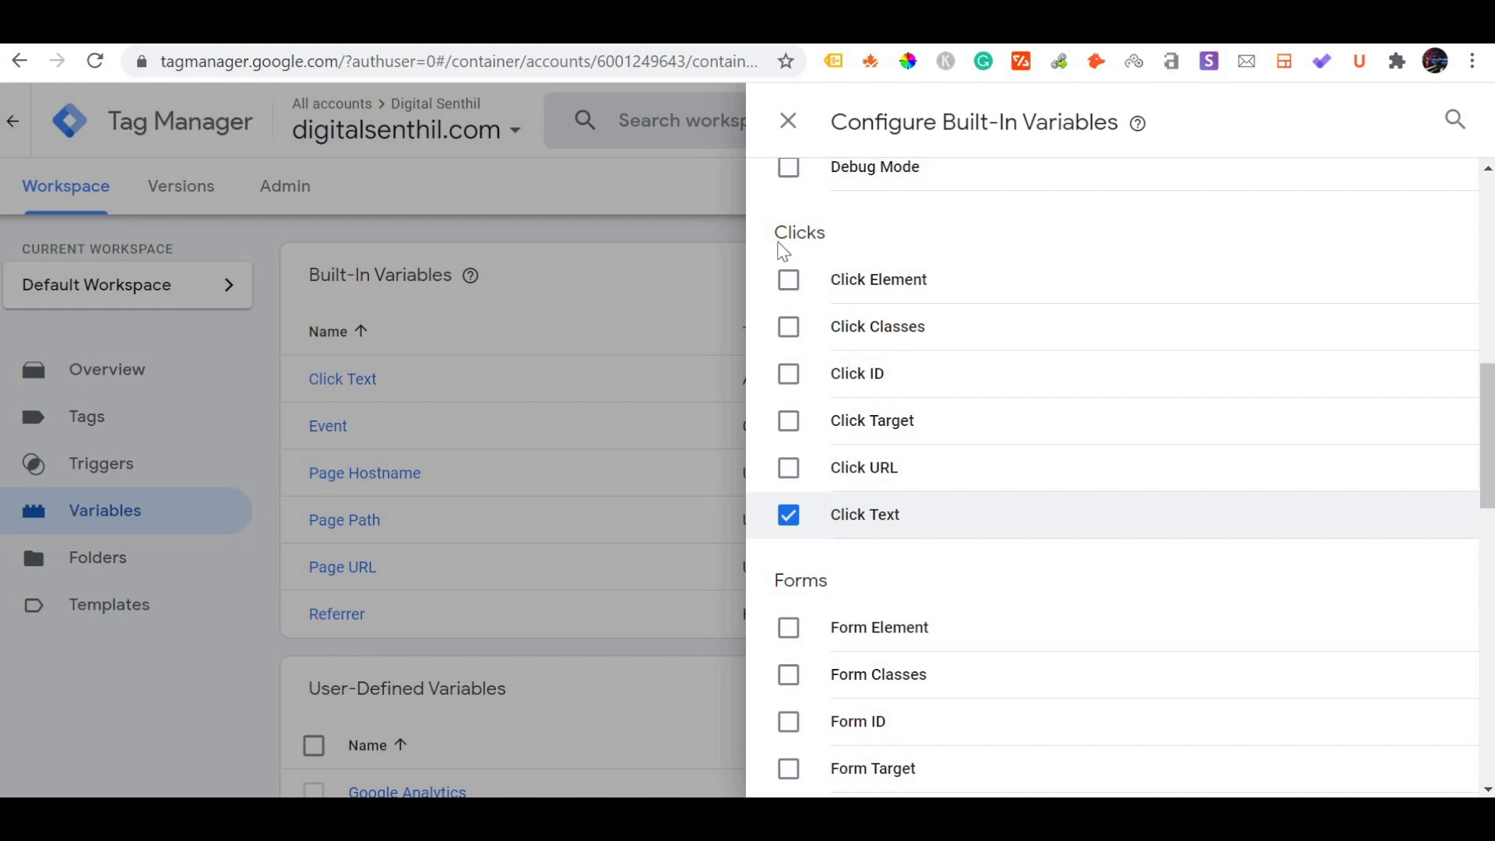
pyautogui.click(783, 125)
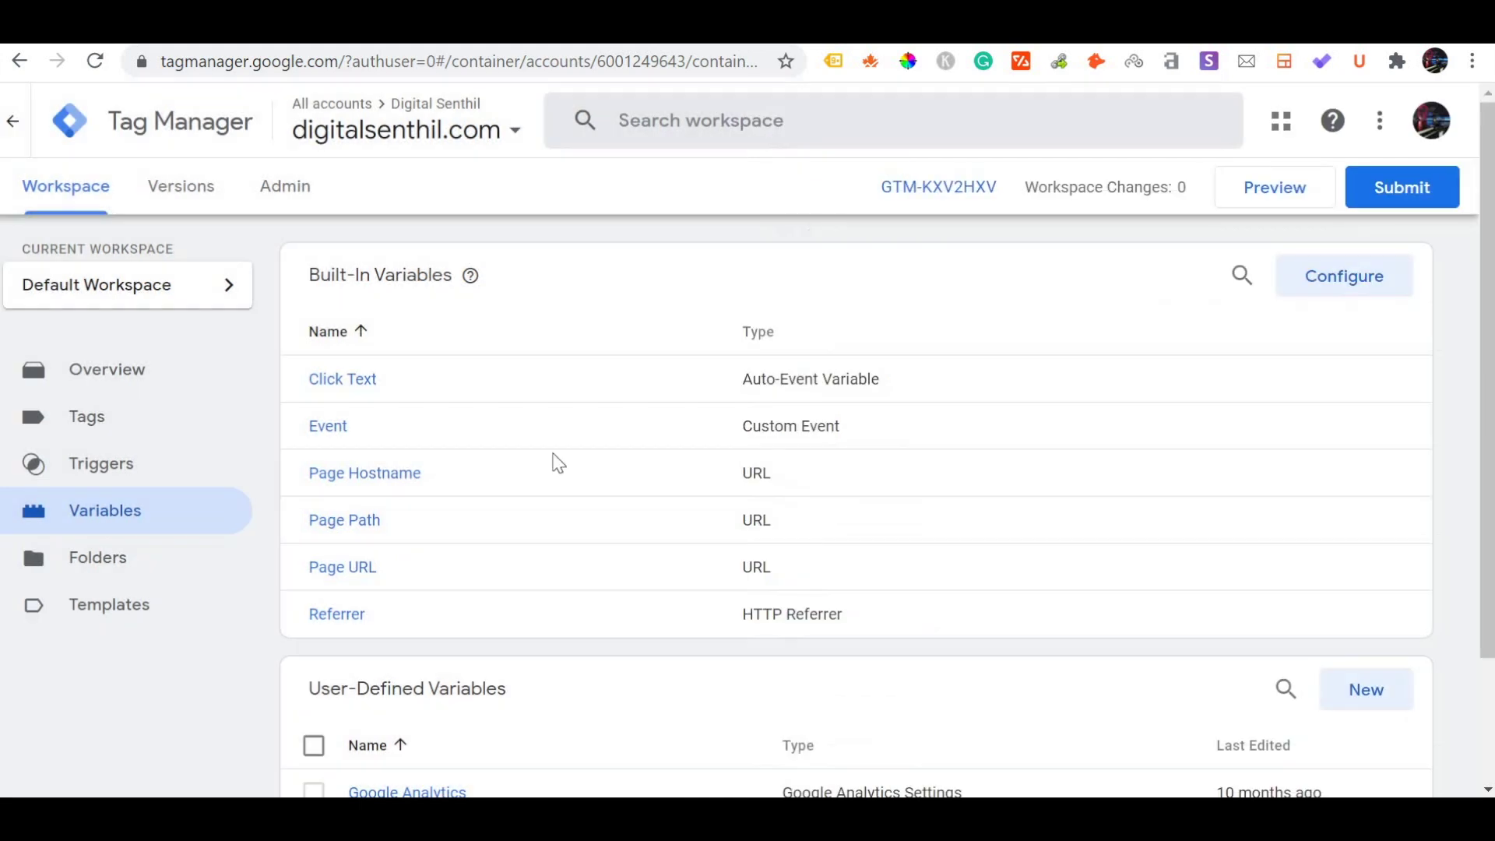
# - Create a new trigger of type Click - Just Links that fires on Some Link Clicks
pyautogui.click(185, 470)
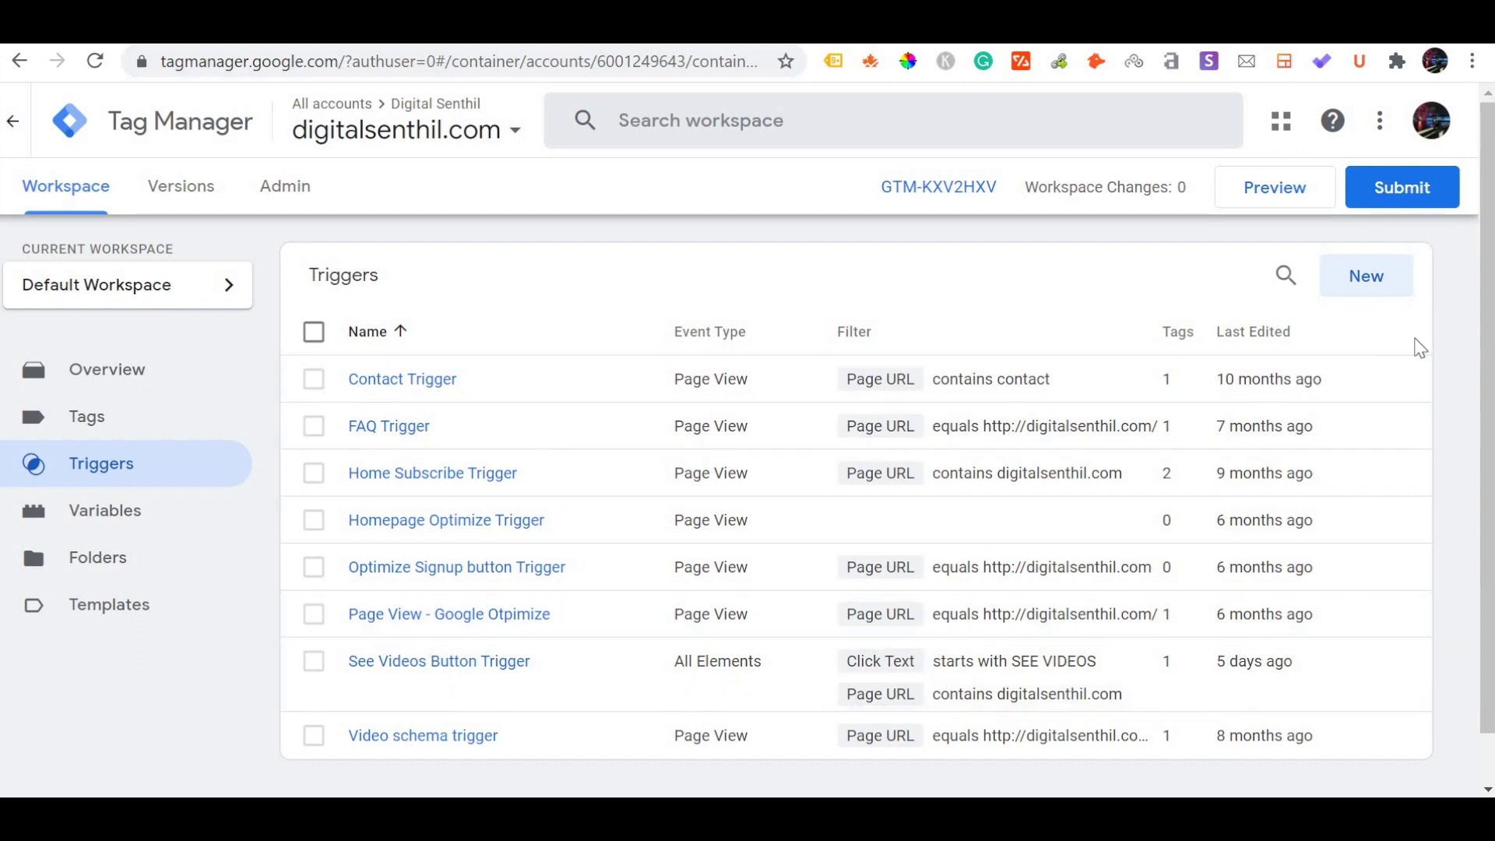
pyautogui.click(1386, 287)
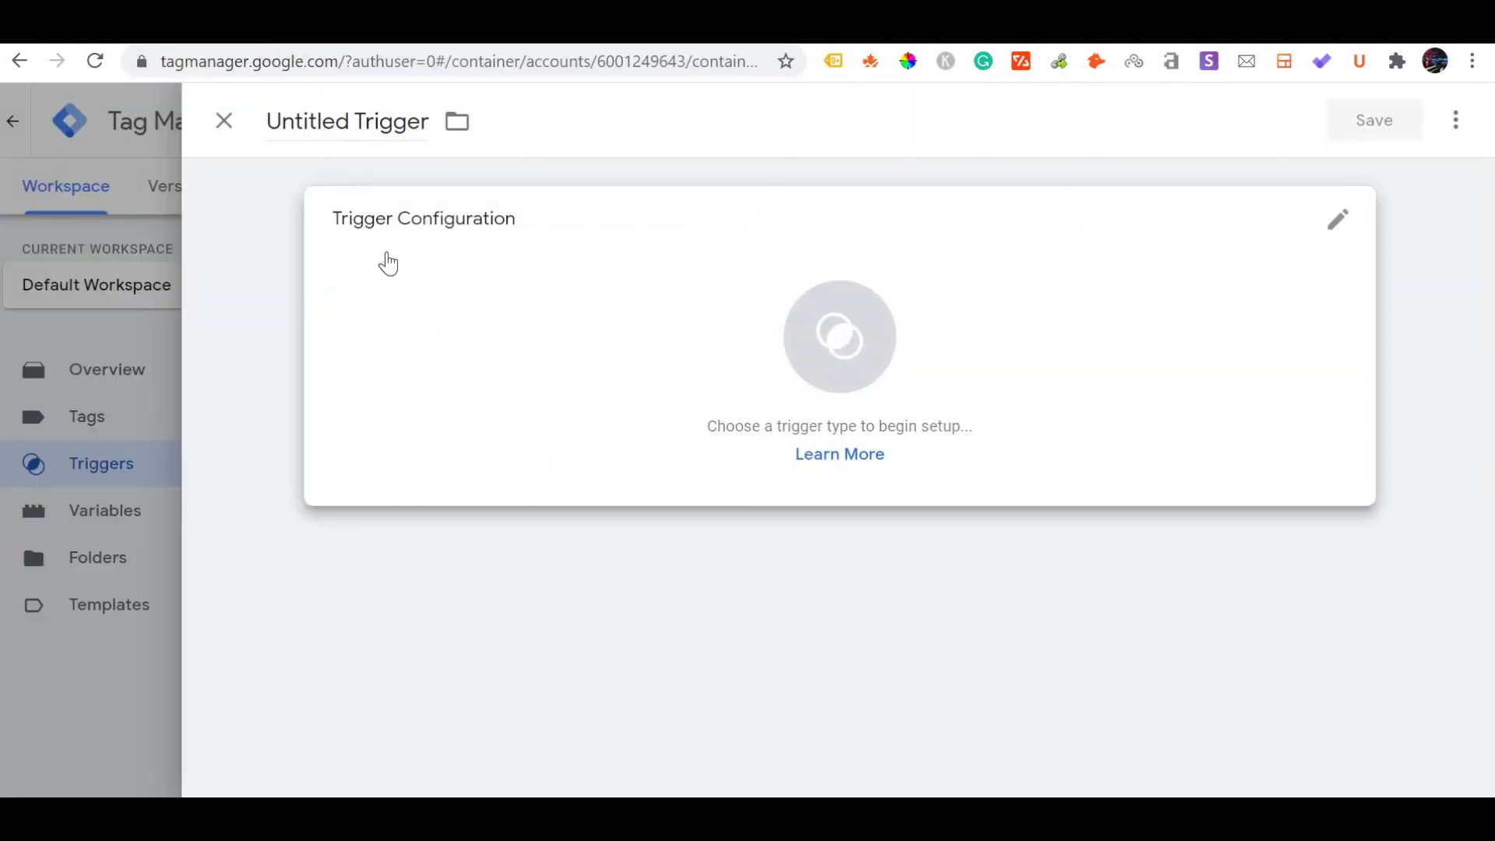
pyautogui.click(856, 340)
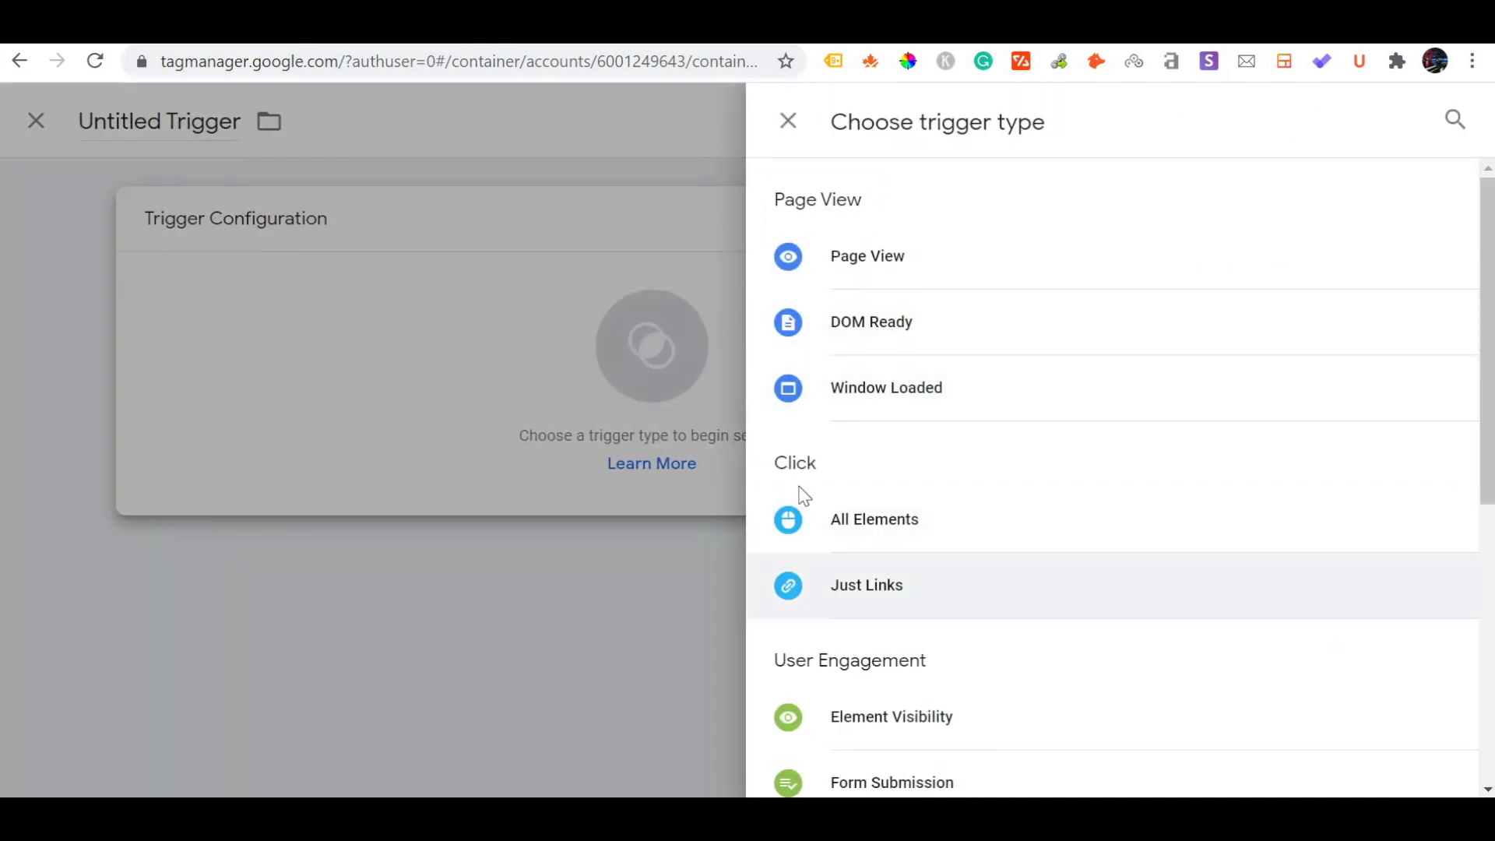
pyautogui.click(911, 597)
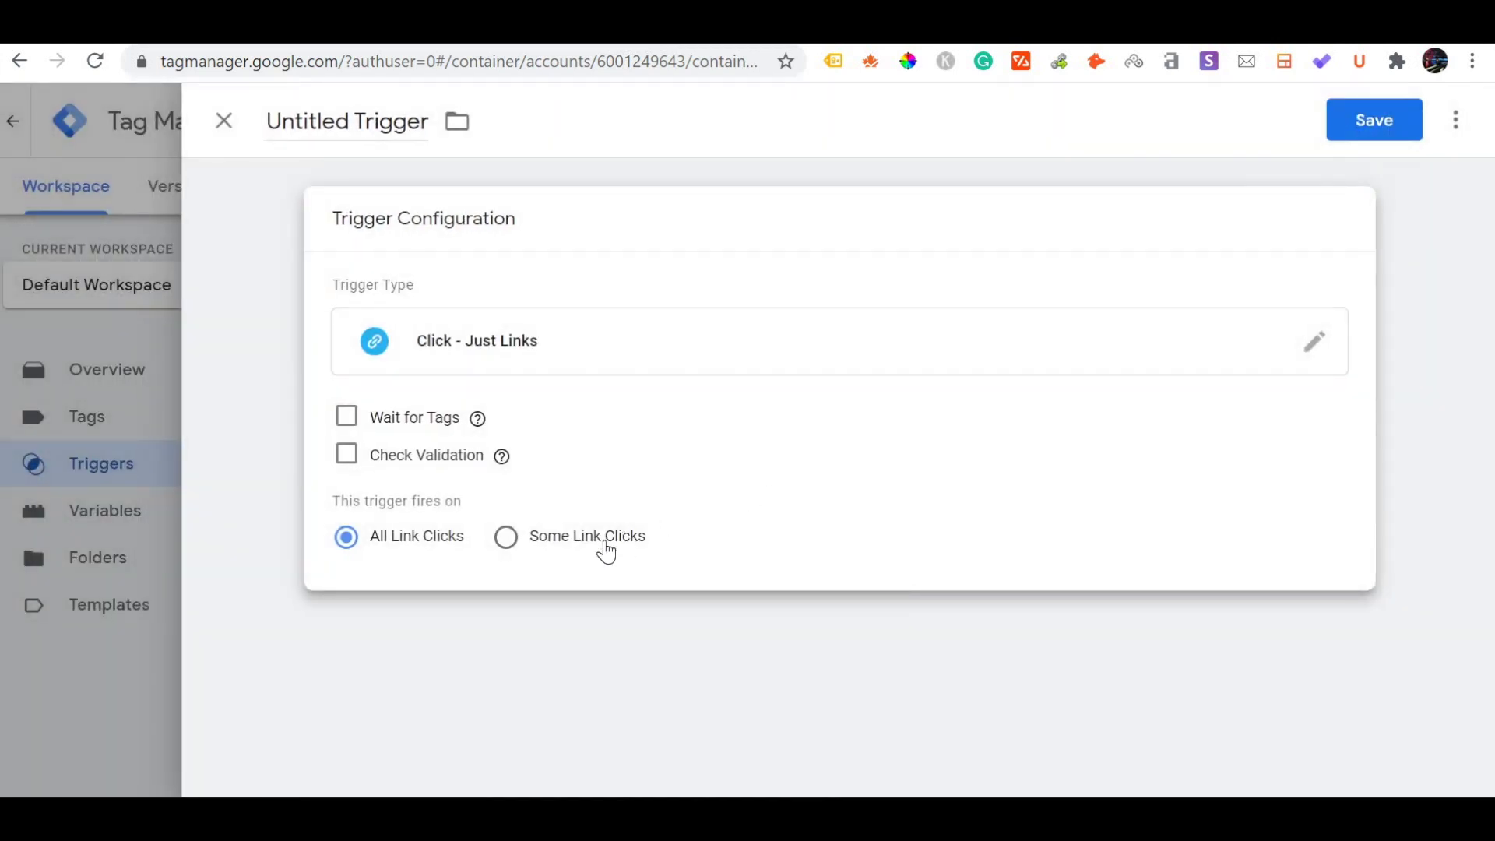
pyautogui.click(507, 538)
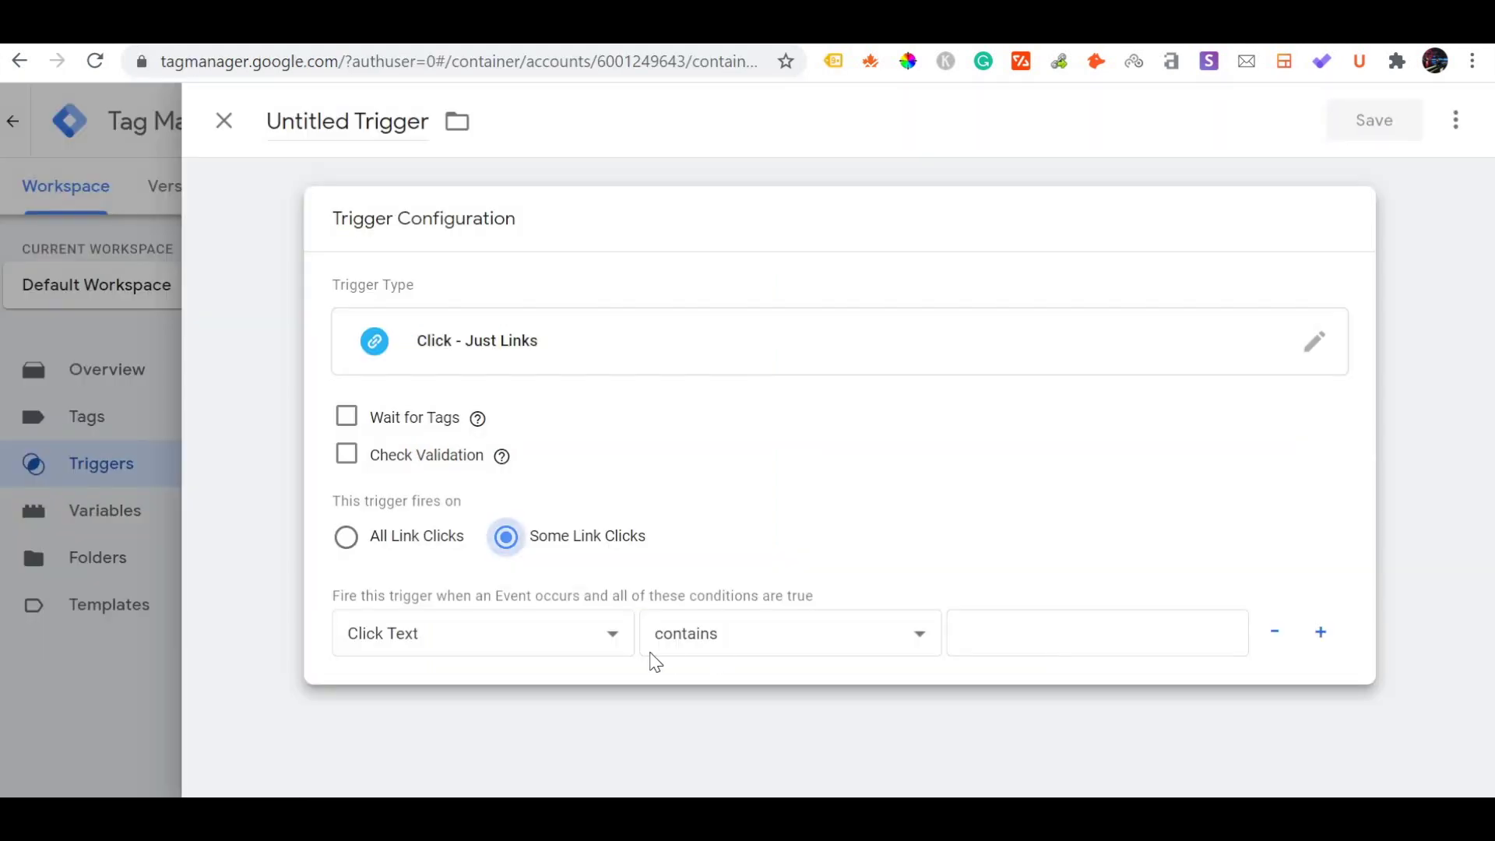
# - Set the first firing condition to Click Text starts with "Watch More"
pyautogui.click(914, 637)
pyautogui.scroll(-1, 716, 106)
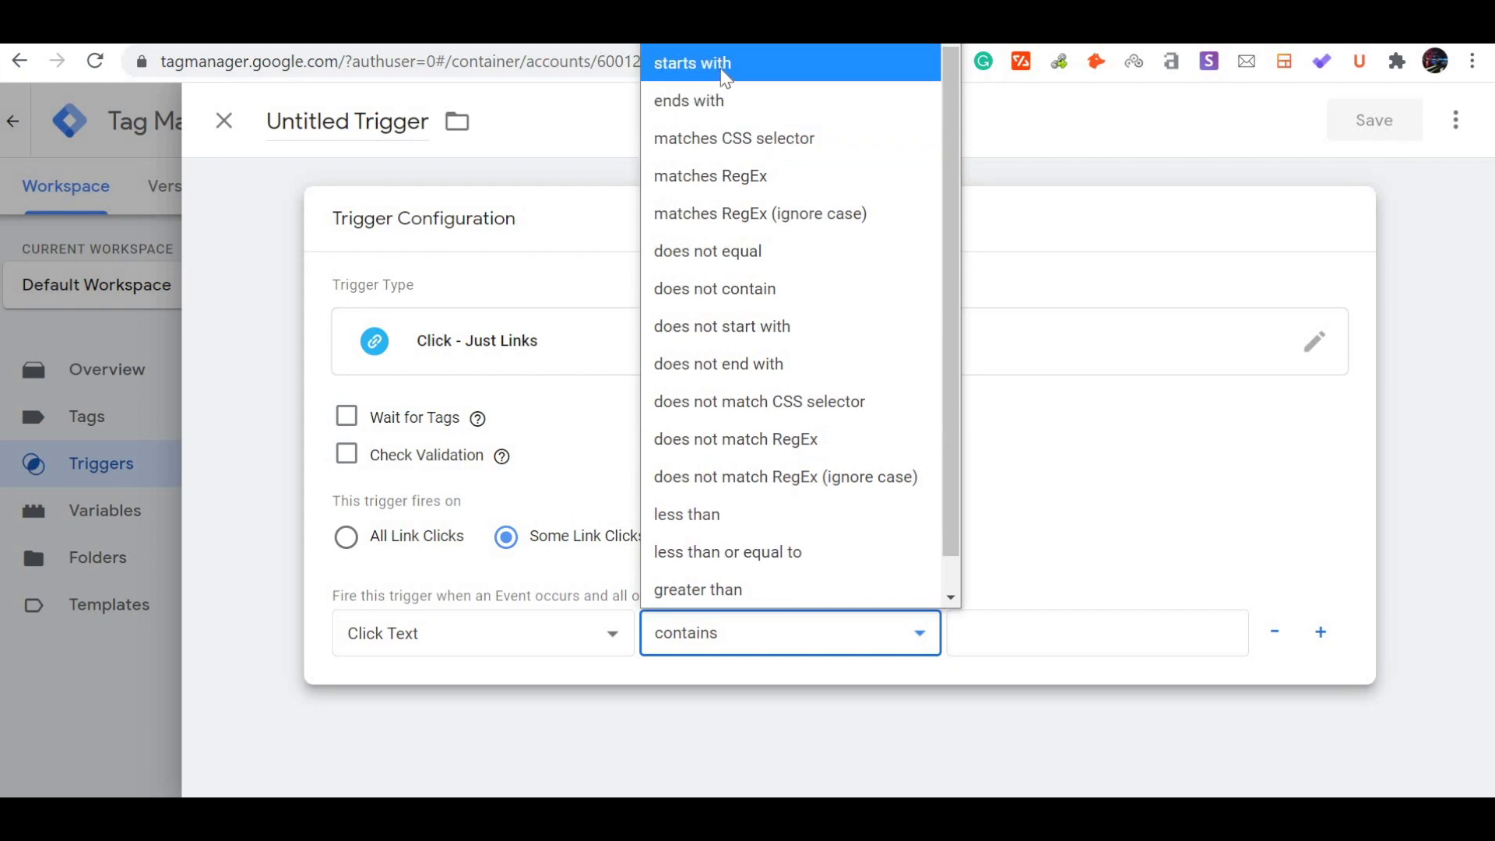
pyautogui.press('Return')
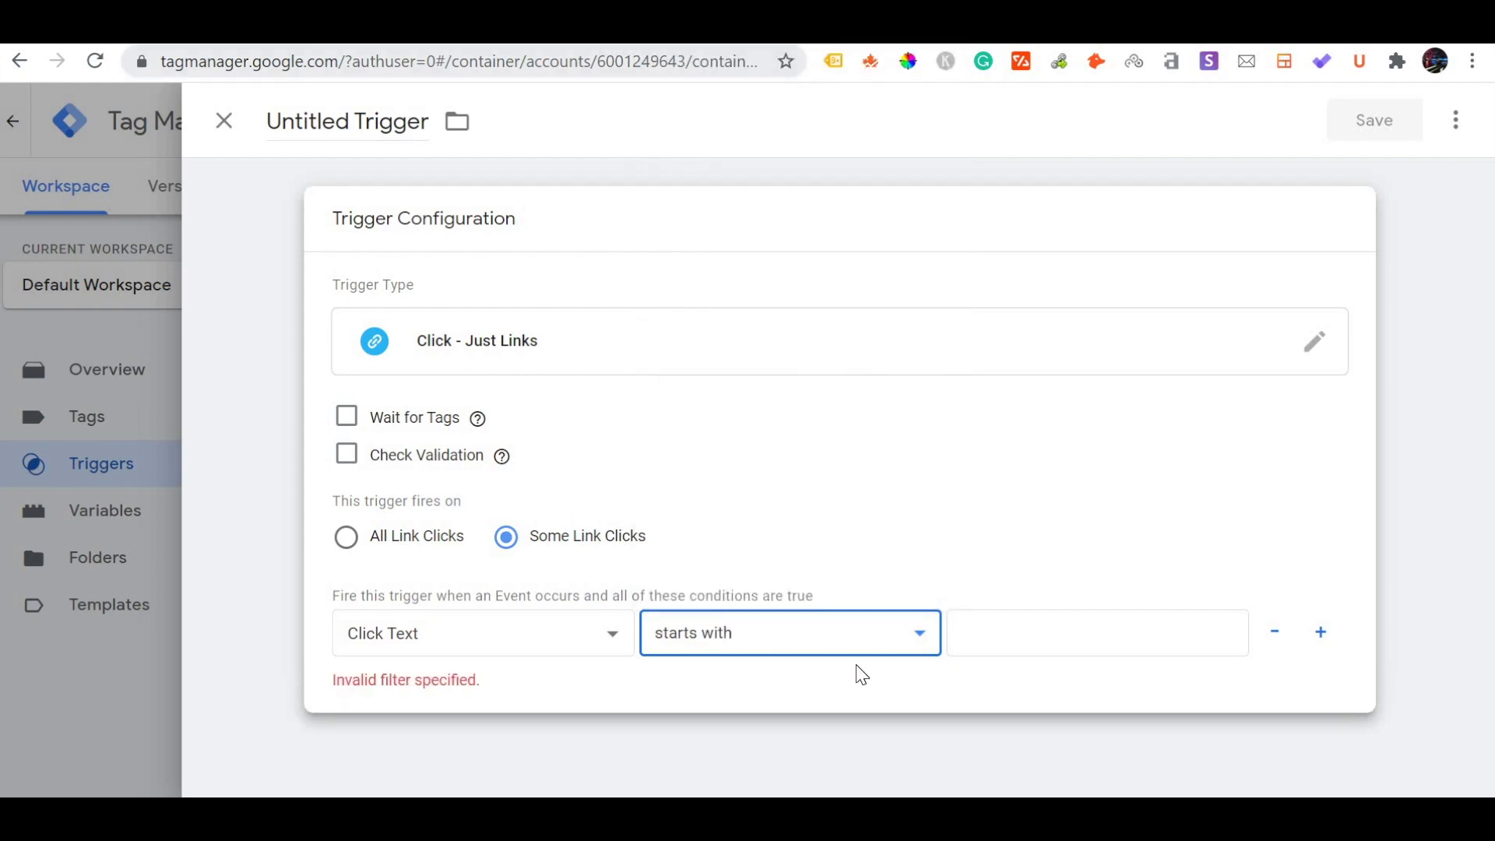
pyautogui.click(1018, 644)
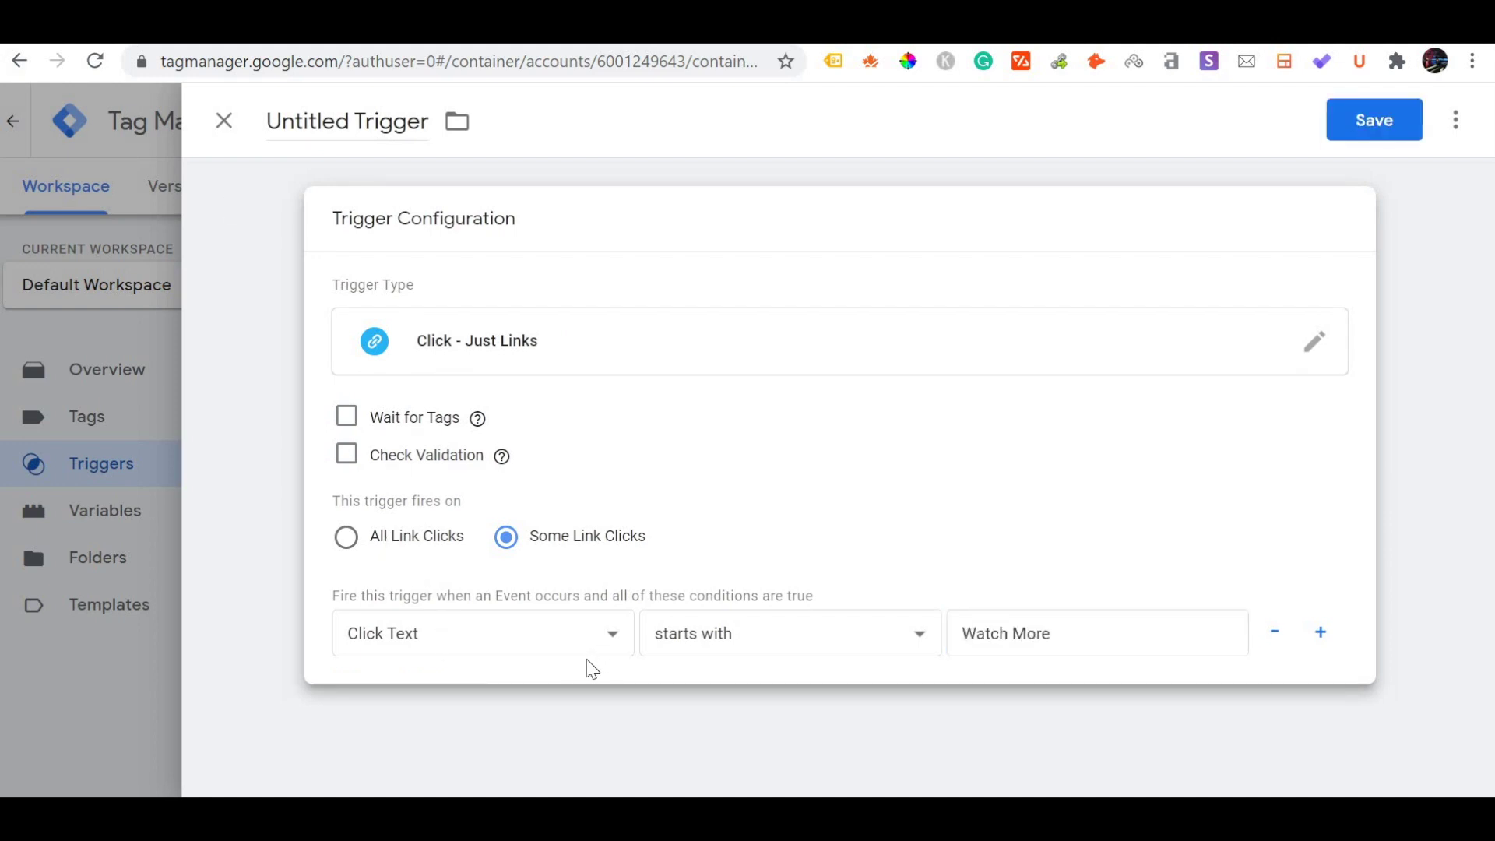
# - Add a second firing condition to the trigger based on the Page URL variable
pyautogui.click(1321, 631)
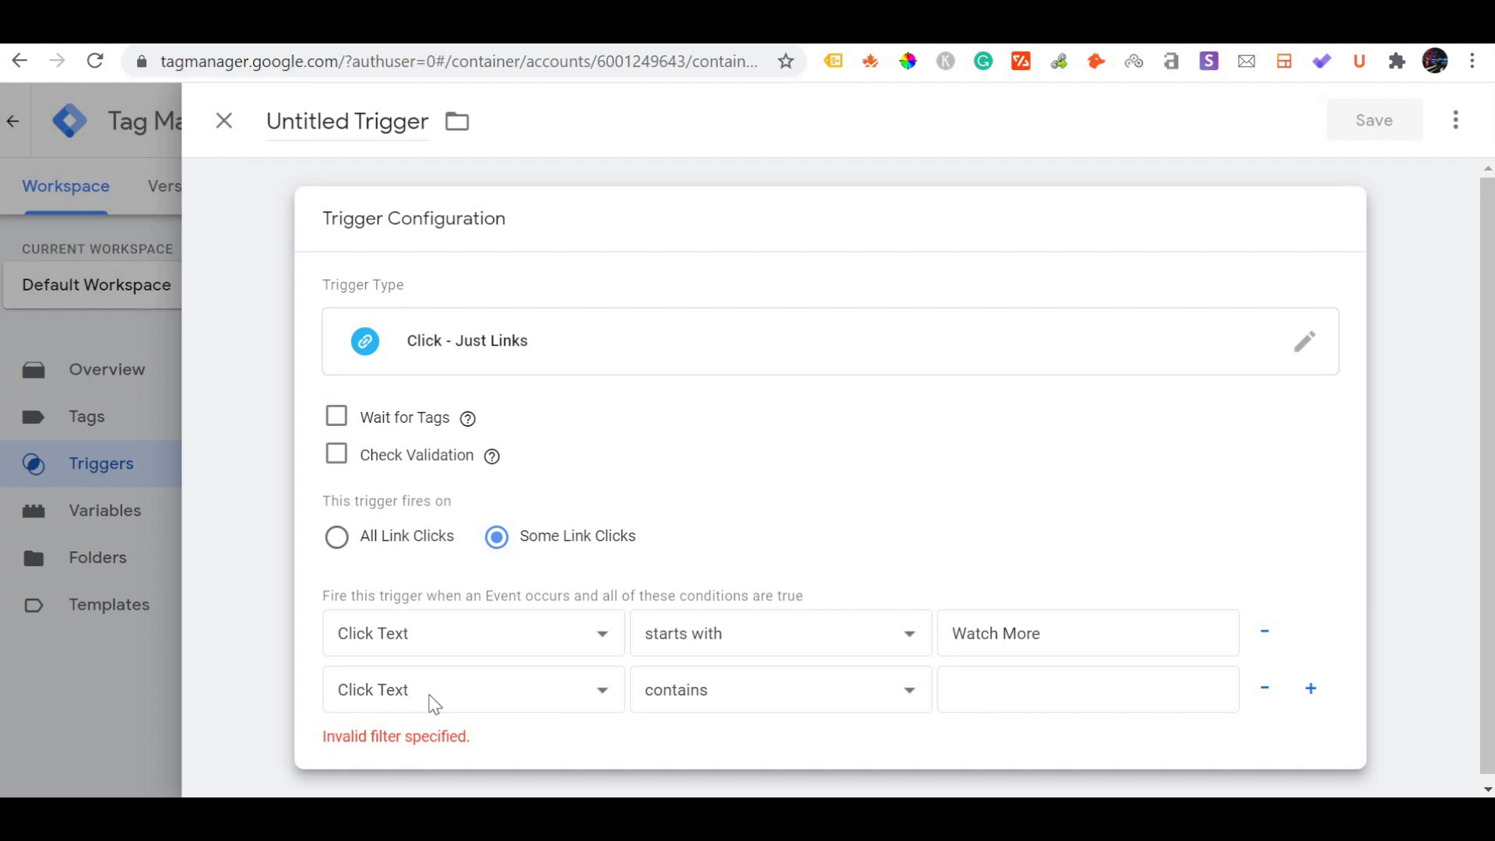
pyautogui.click(537, 700)
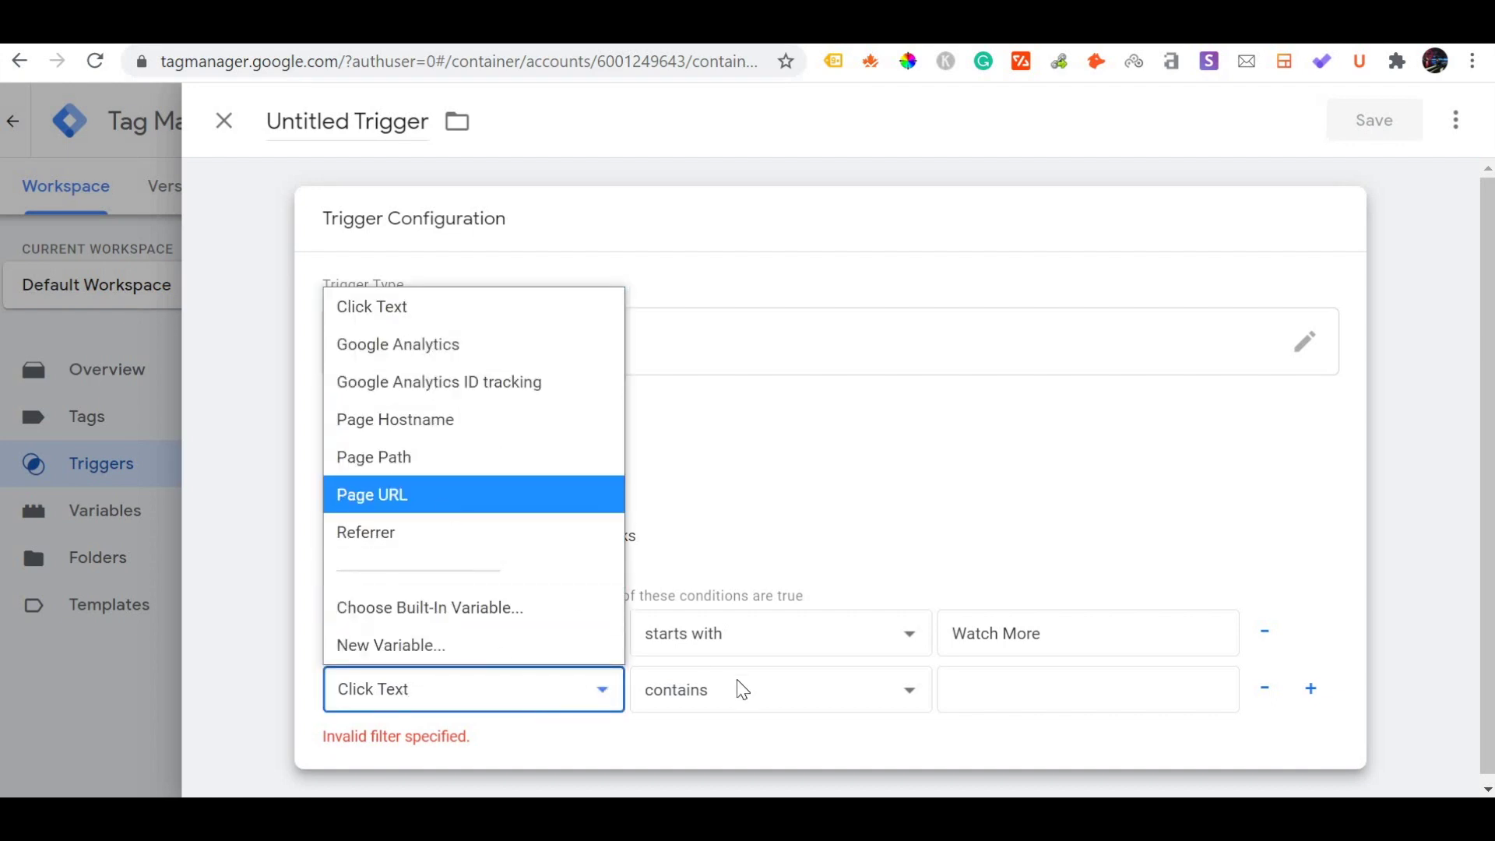
pyautogui.press('Return')
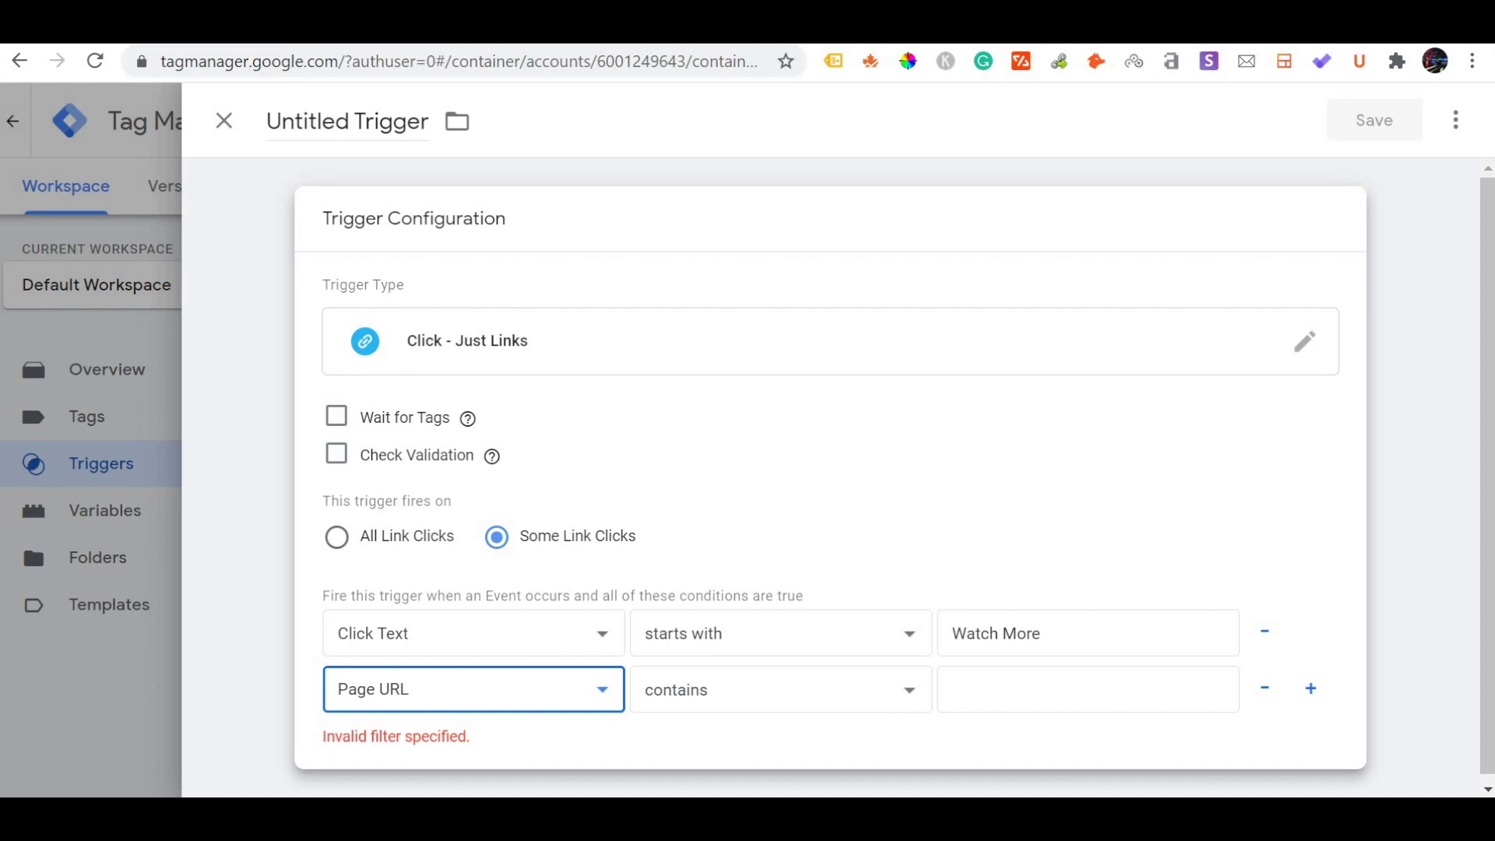
pyautogui.hotkey('ctrl', 'Tab')
pyautogui.click(487, 52)
pyautogui.hotkey('ctrl', 'c')
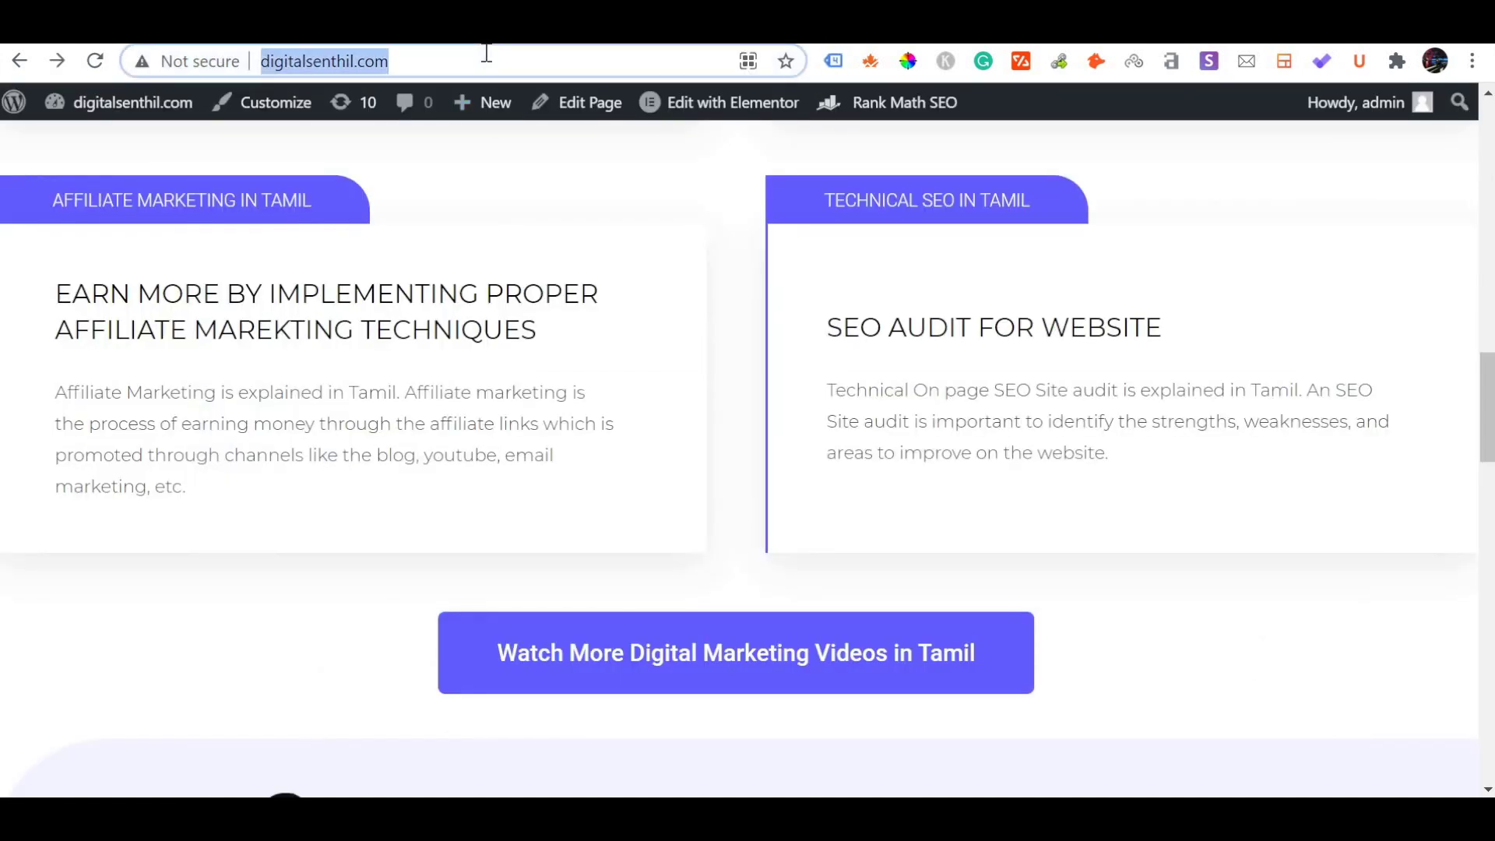
pyautogui.hotkey('ctrl', 'Tab')
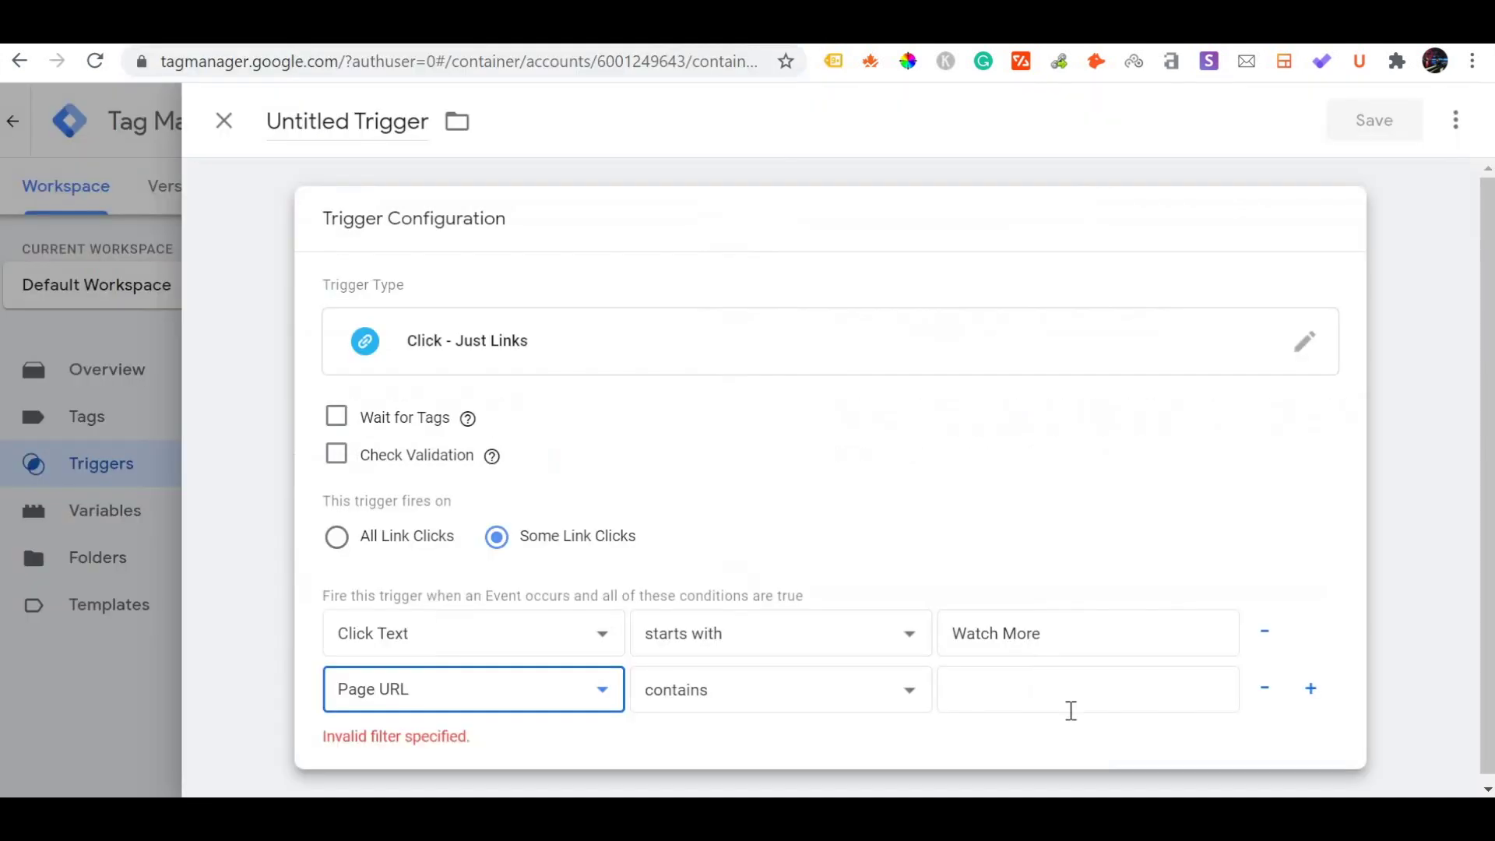
pyautogui.click(1062, 700)
pyautogui.hotkey('ctrl', 'v')
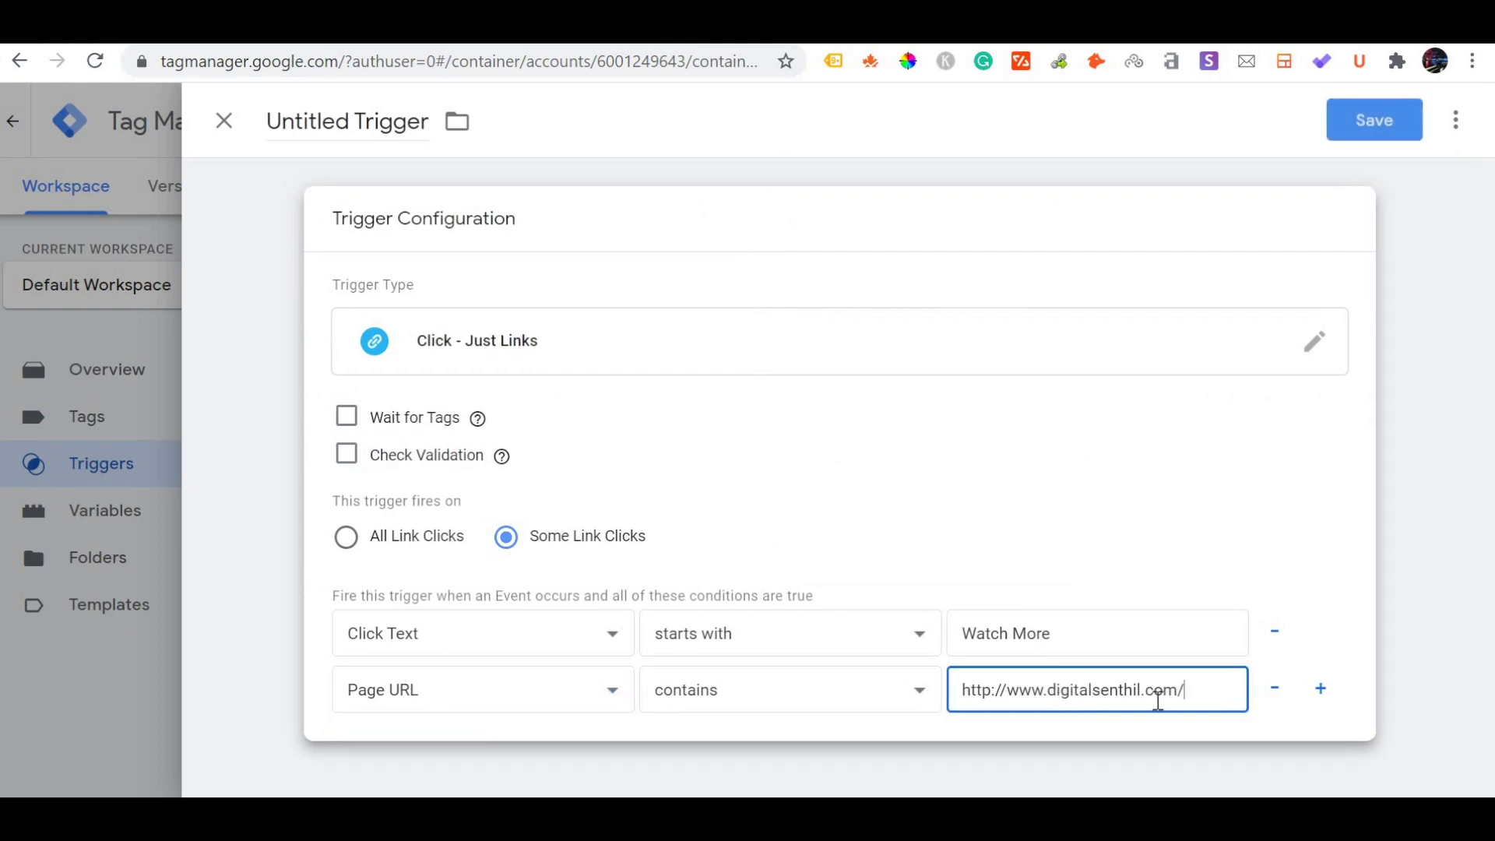
pyautogui.click(841, 693)
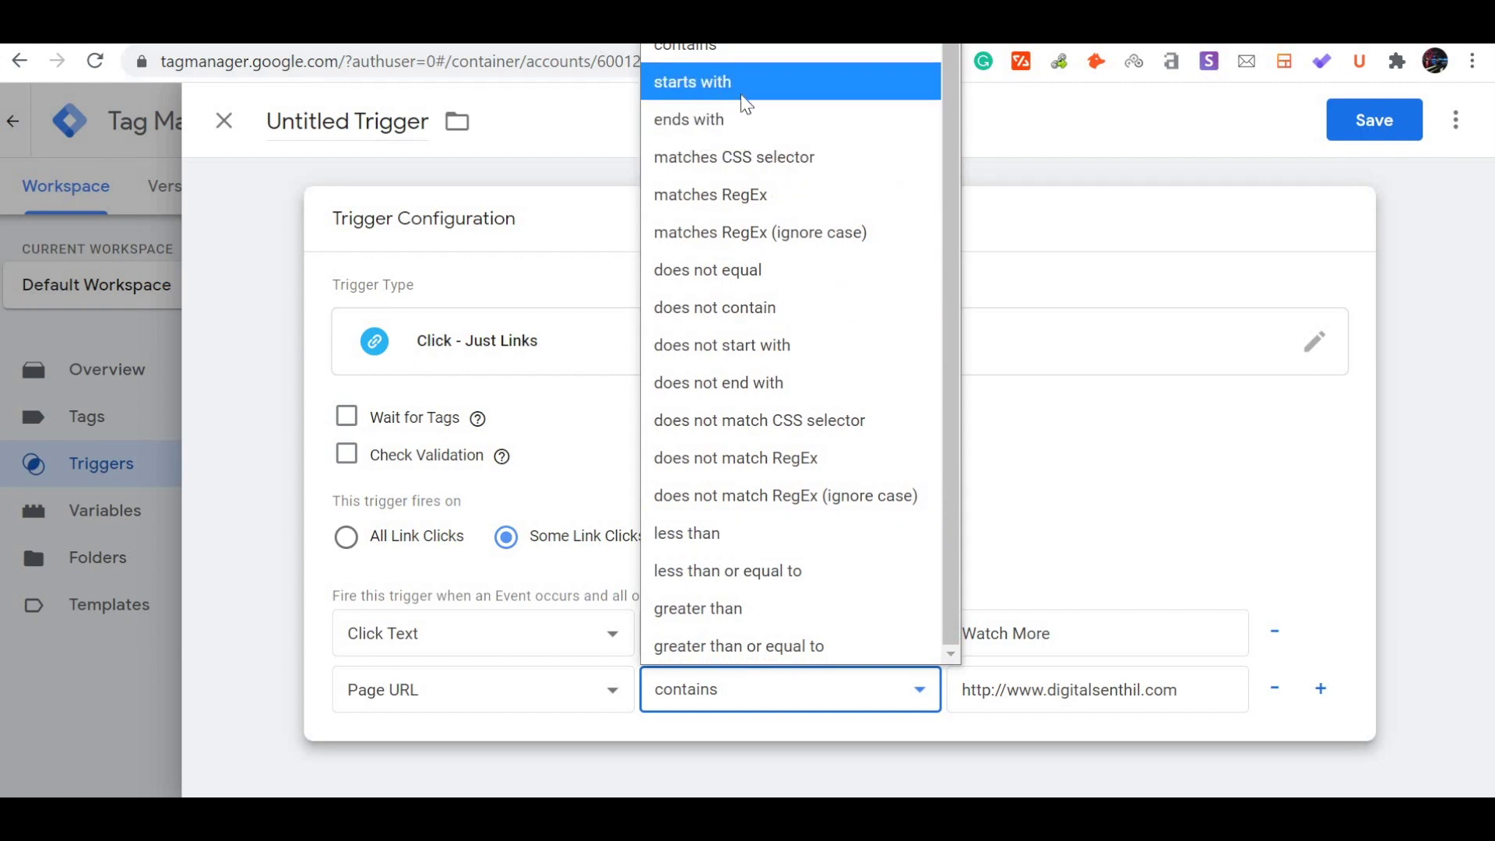
pyautogui.scroll(1, 799, 204)
pyautogui.click(742, 713)
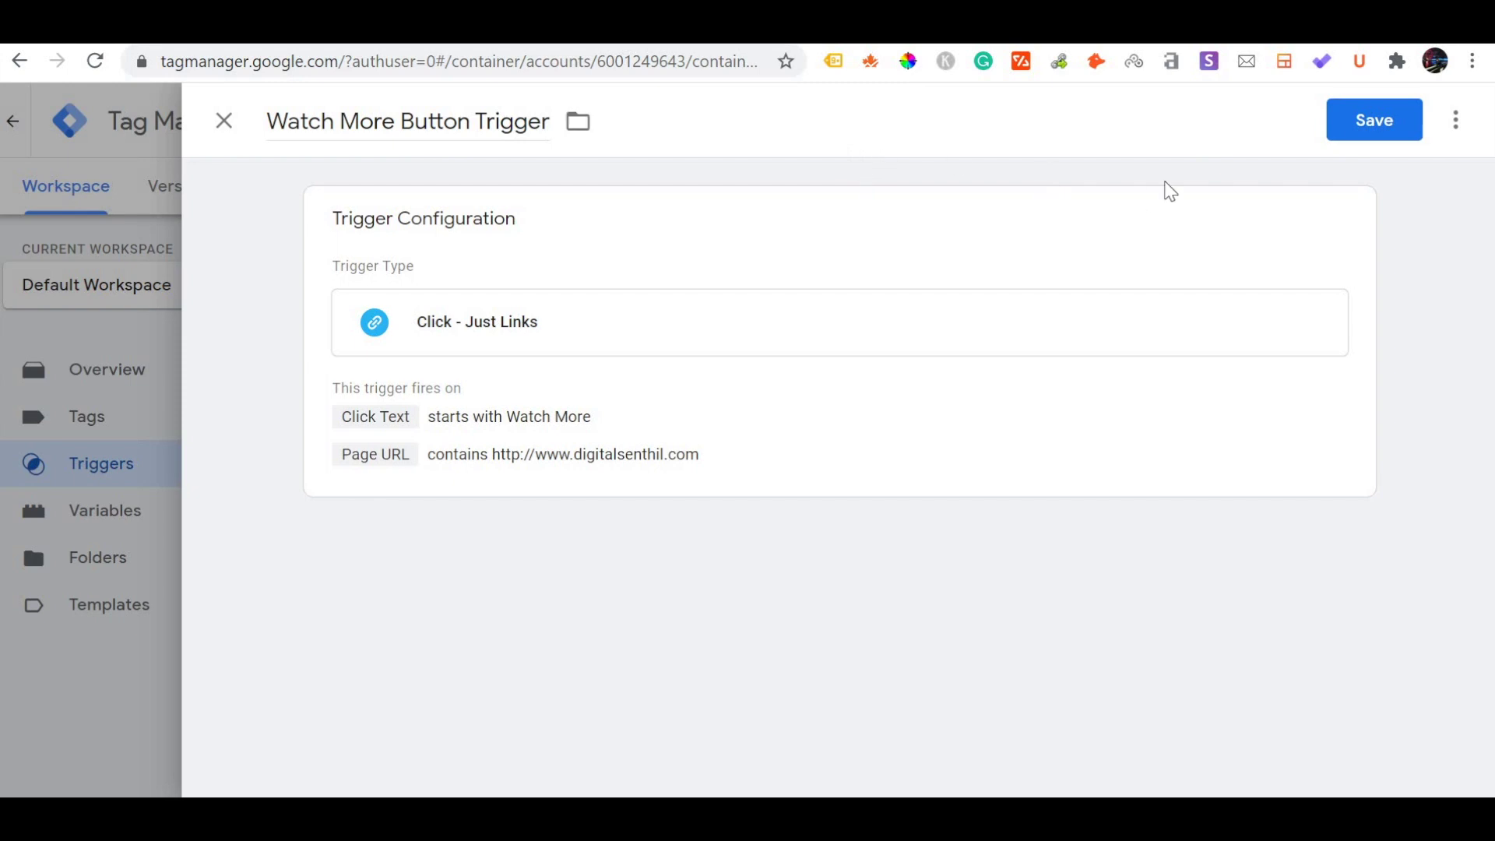
# - Save the trigger under the name Watch More Button Trigger and check it in the trigger list
pyautogui.click(1383, 129)
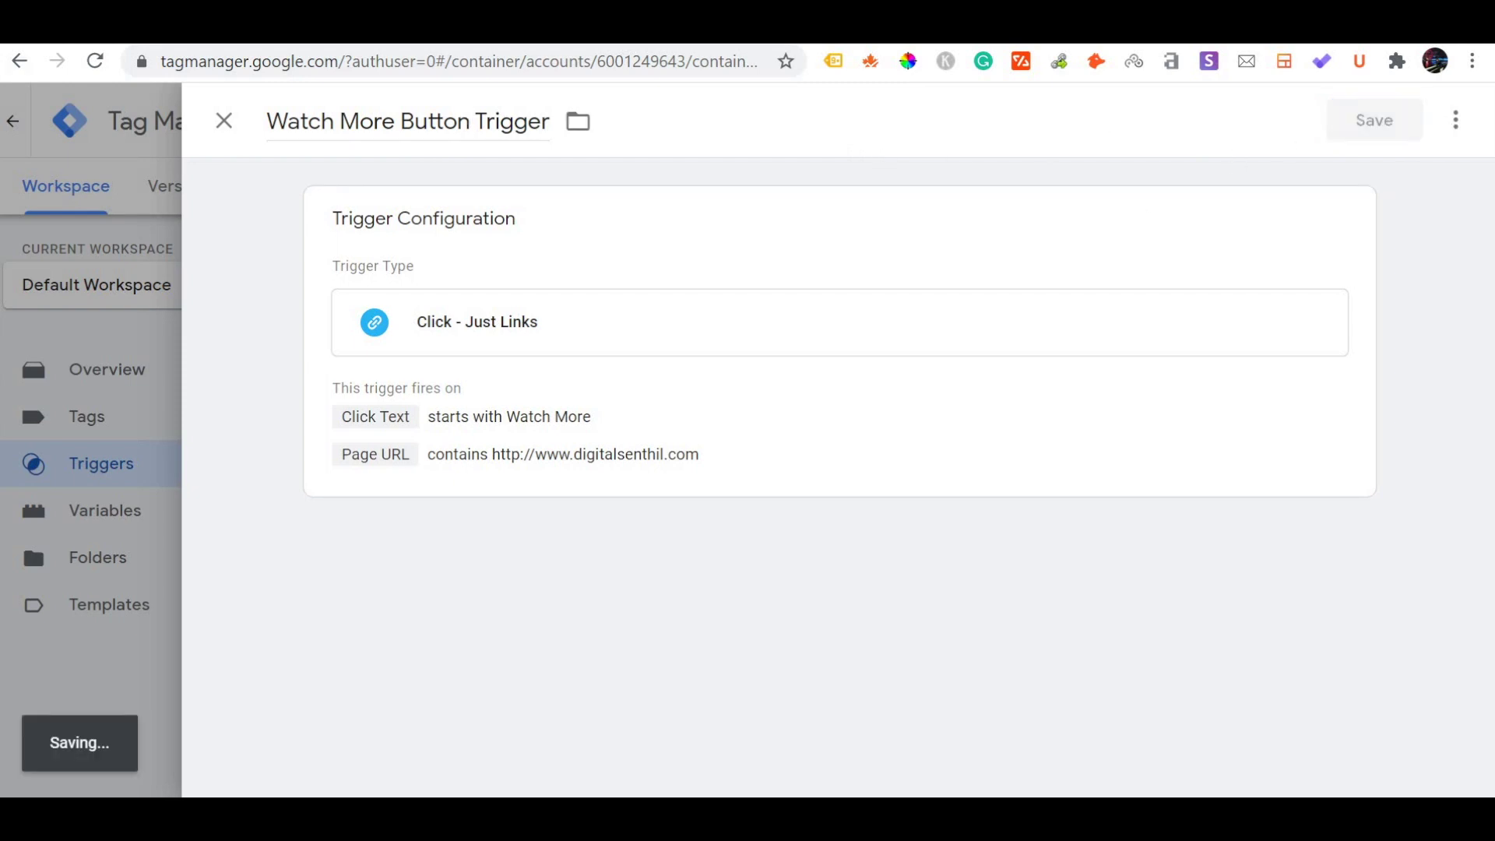
pyautogui.scroll(-2, 561, 347)
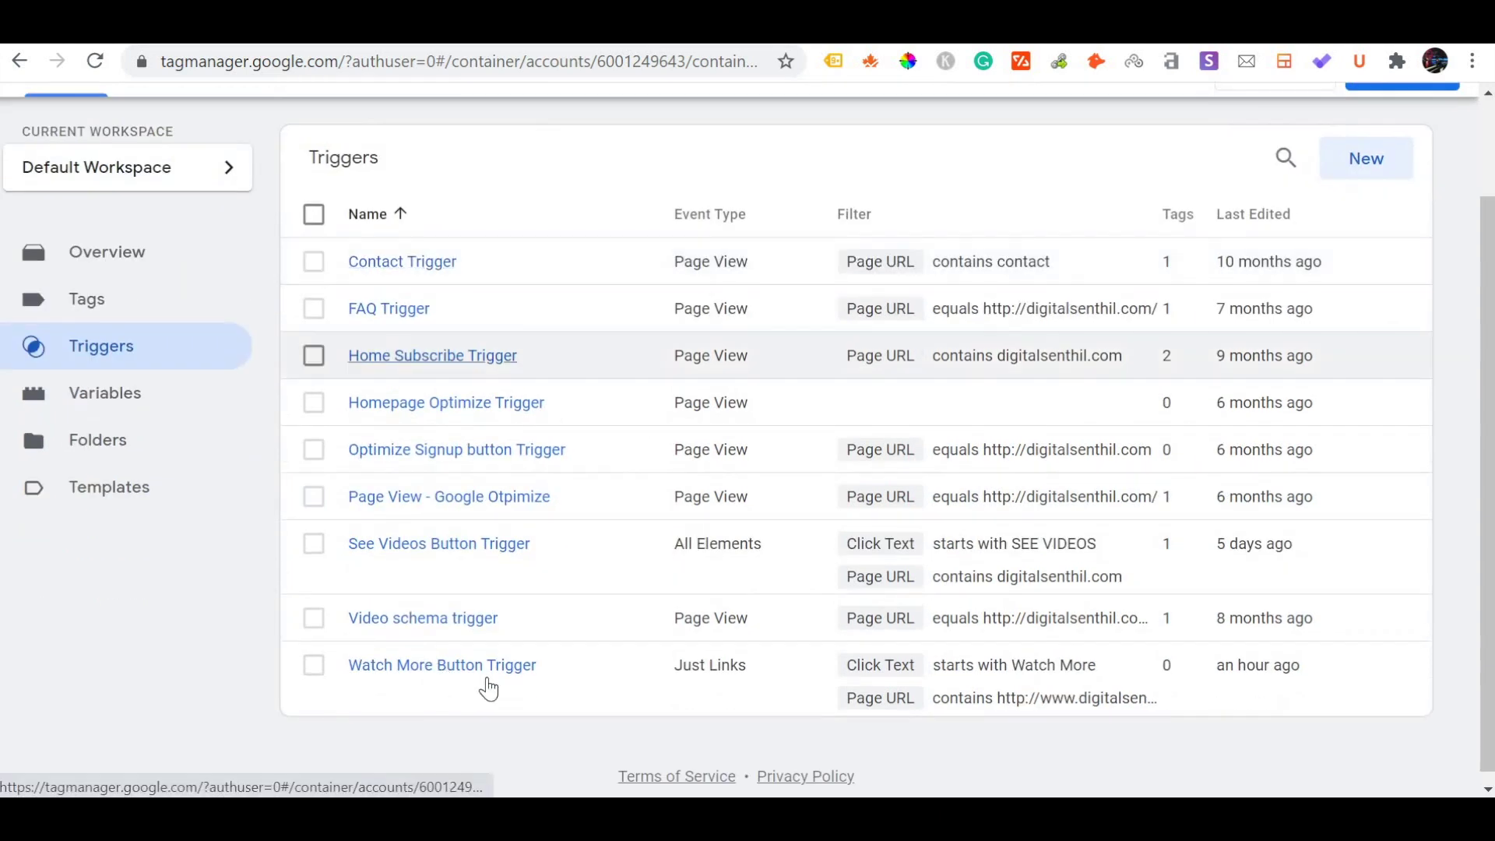
pyautogui.scroll(2, 734, 502)
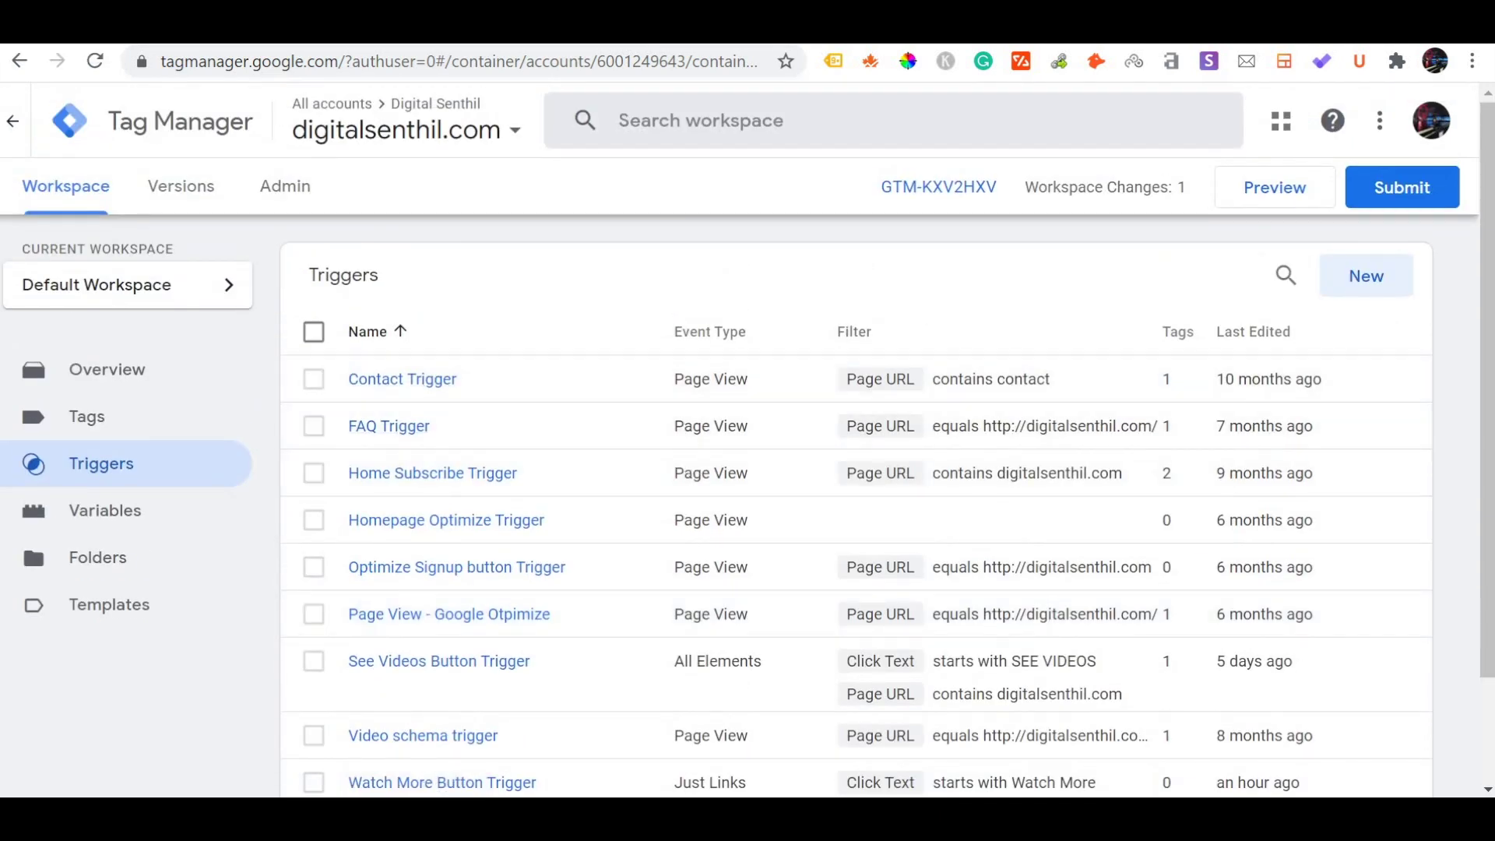
# - Create a new tag with the tag type Google Analytics: Universal Analytics
pyautogui.click(160, 426)
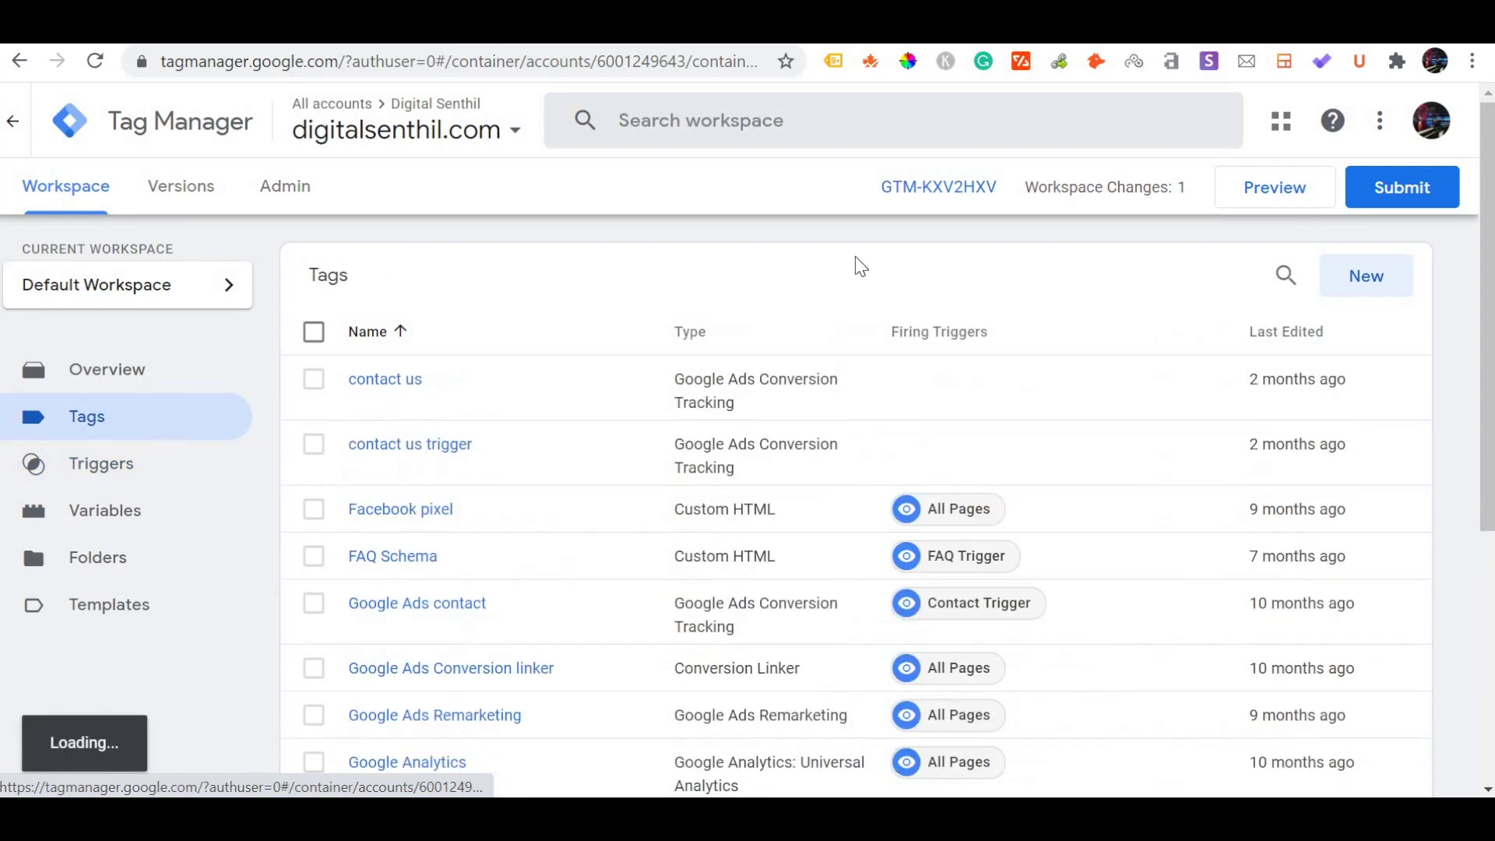
pyautogui.scroll(-4, 710, 532)
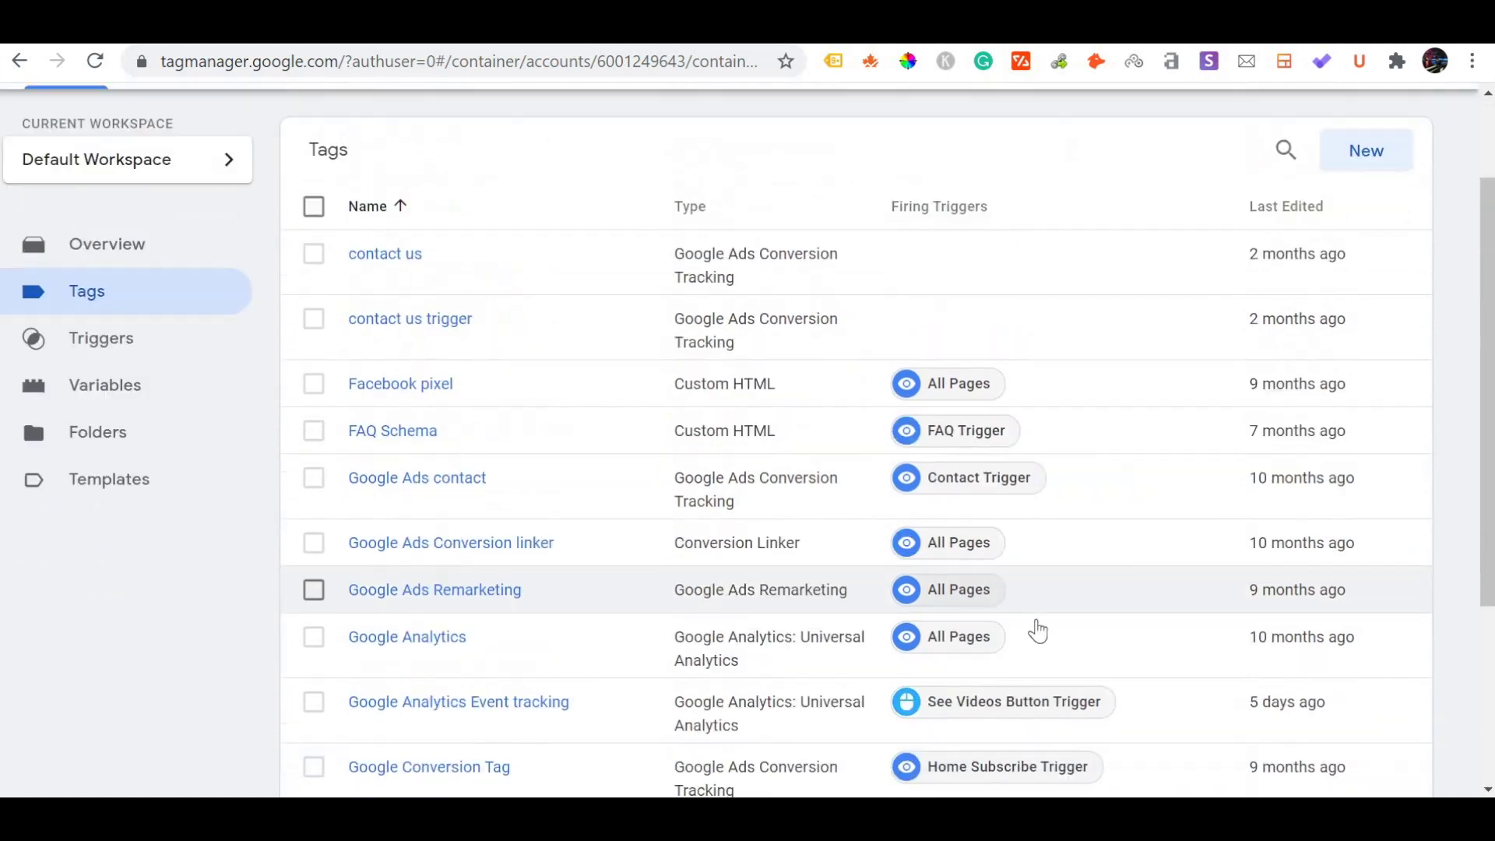
pyautogui.scroll(4, 978, 413)
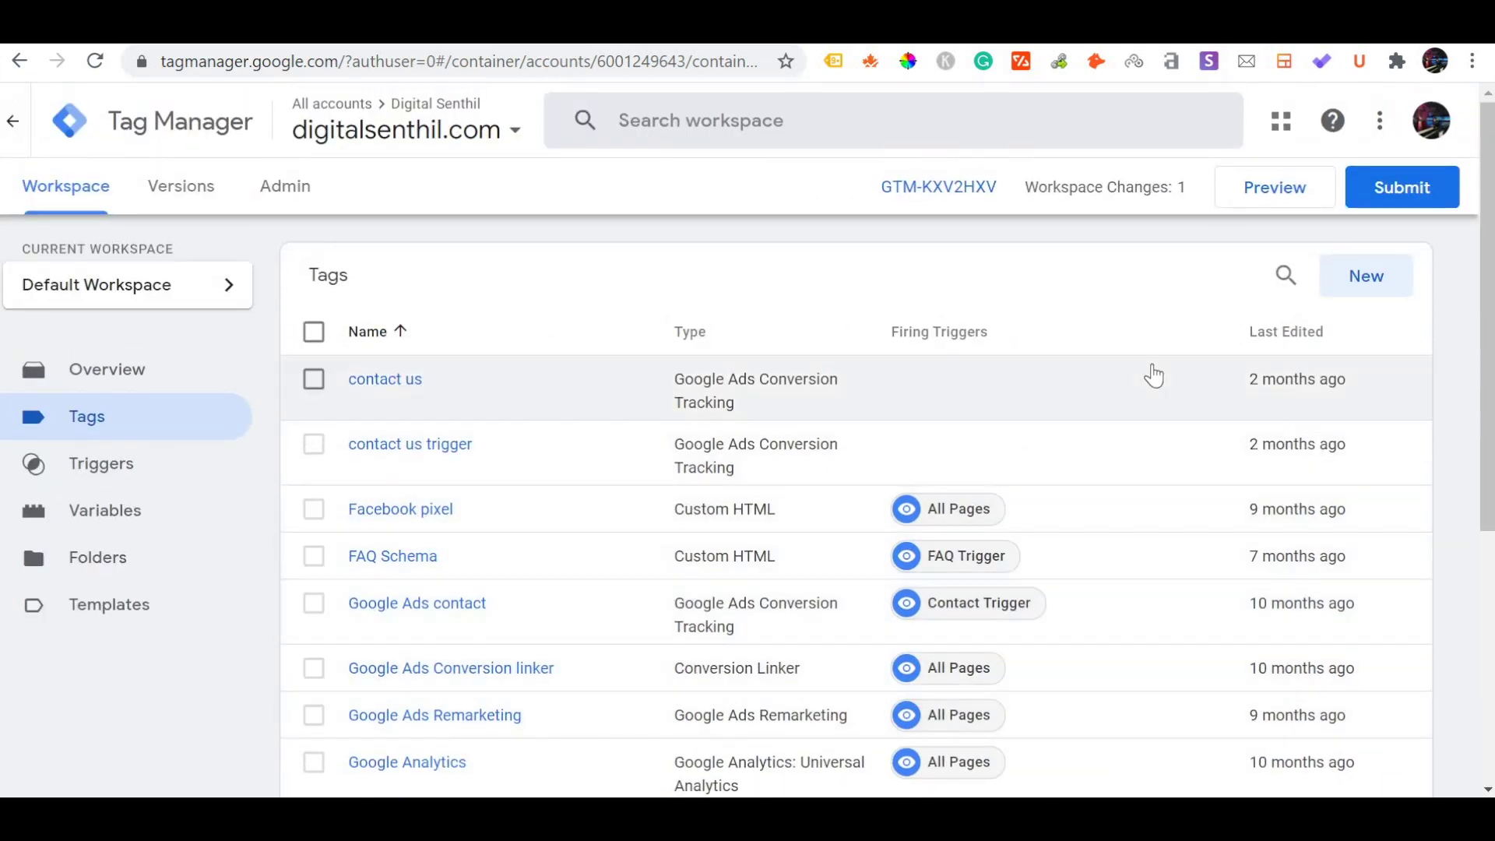
pyautogui.click(1368, 286)
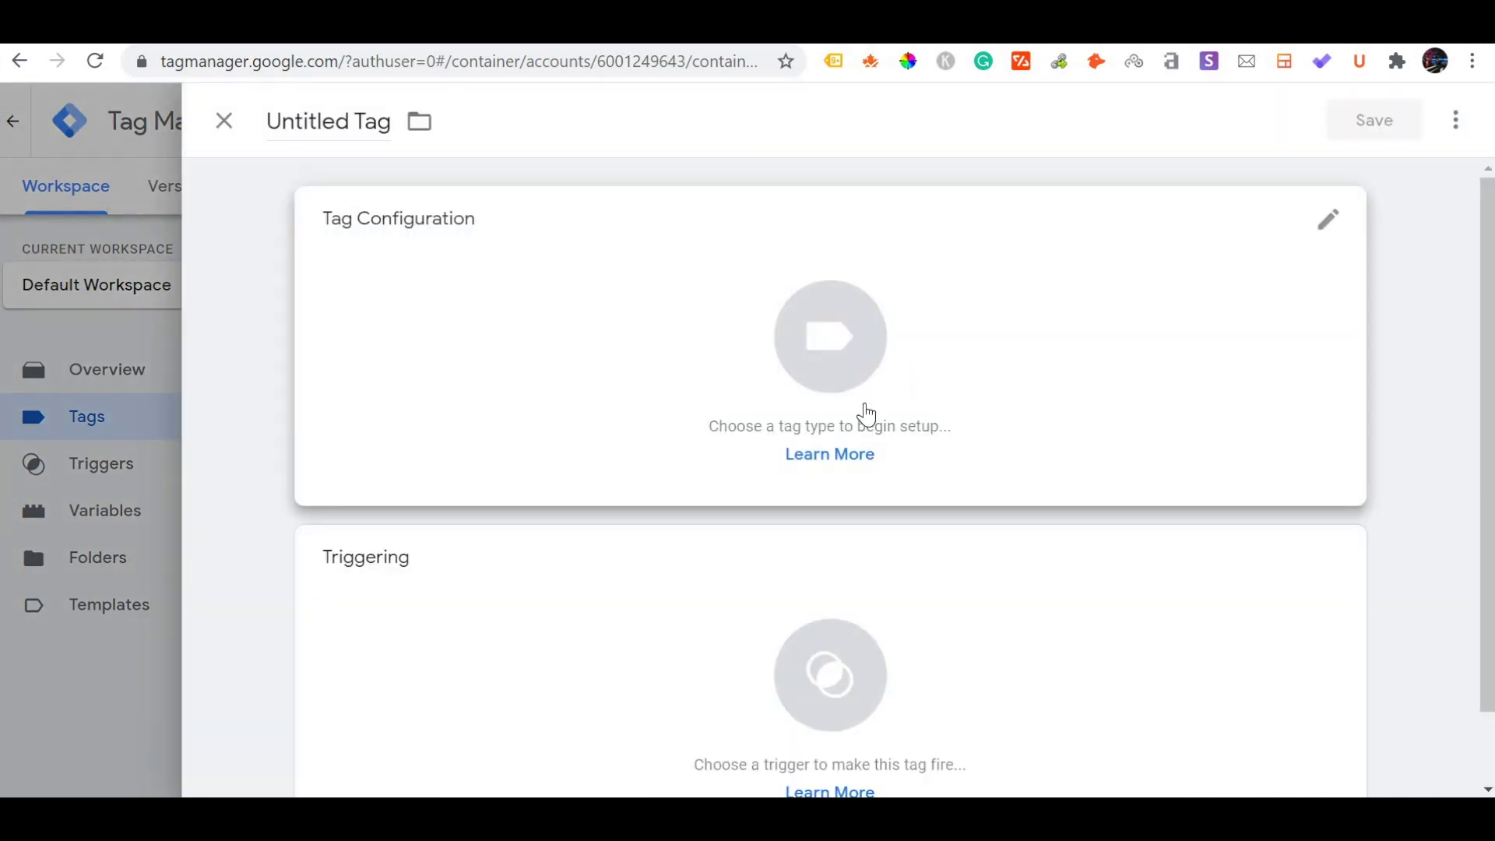
pyautogui.click(838, 363)
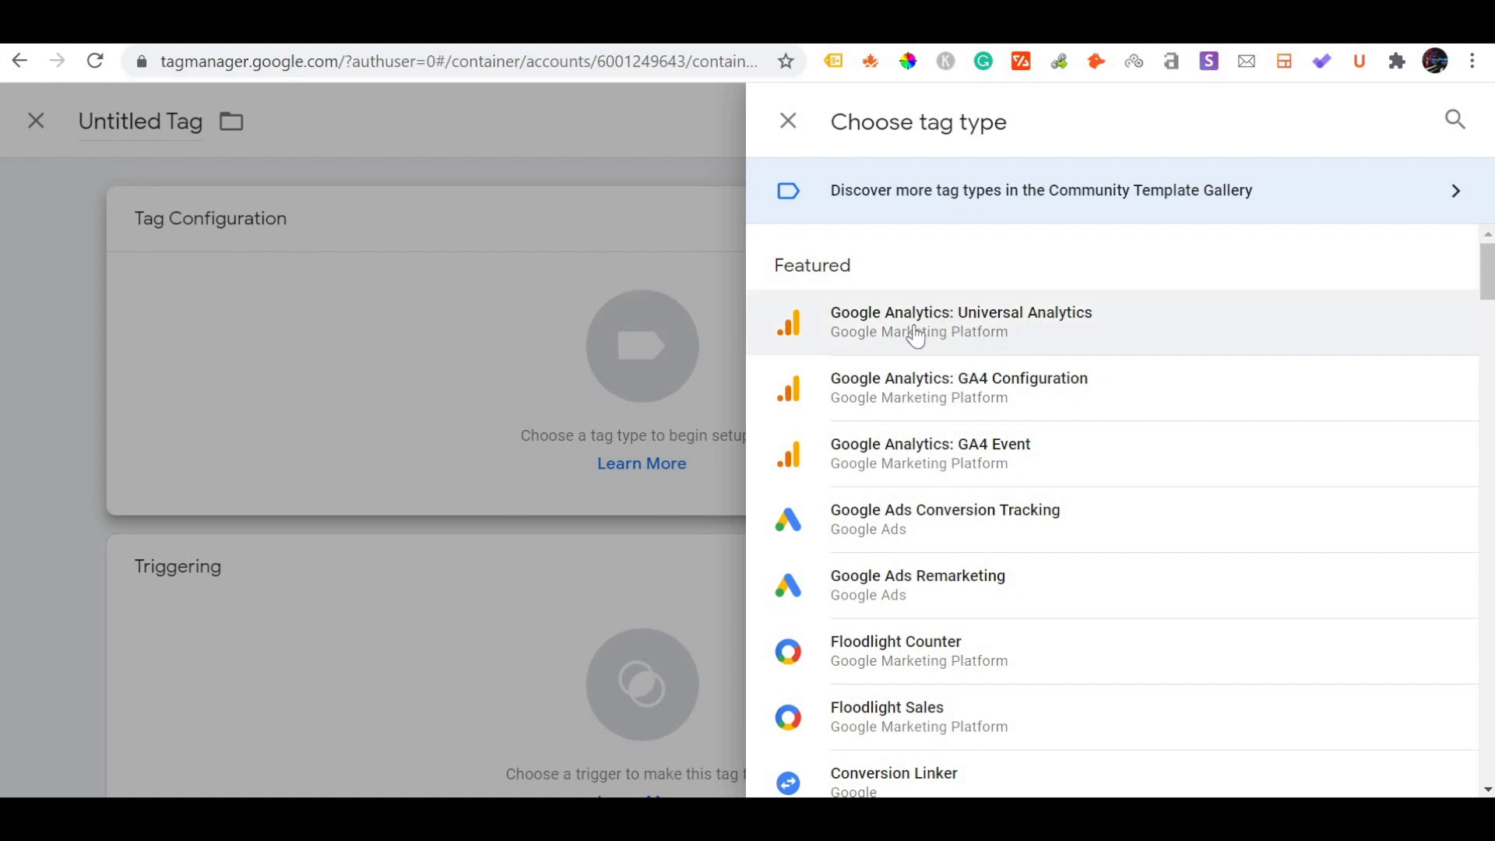
pyautogui.click(961, 322)
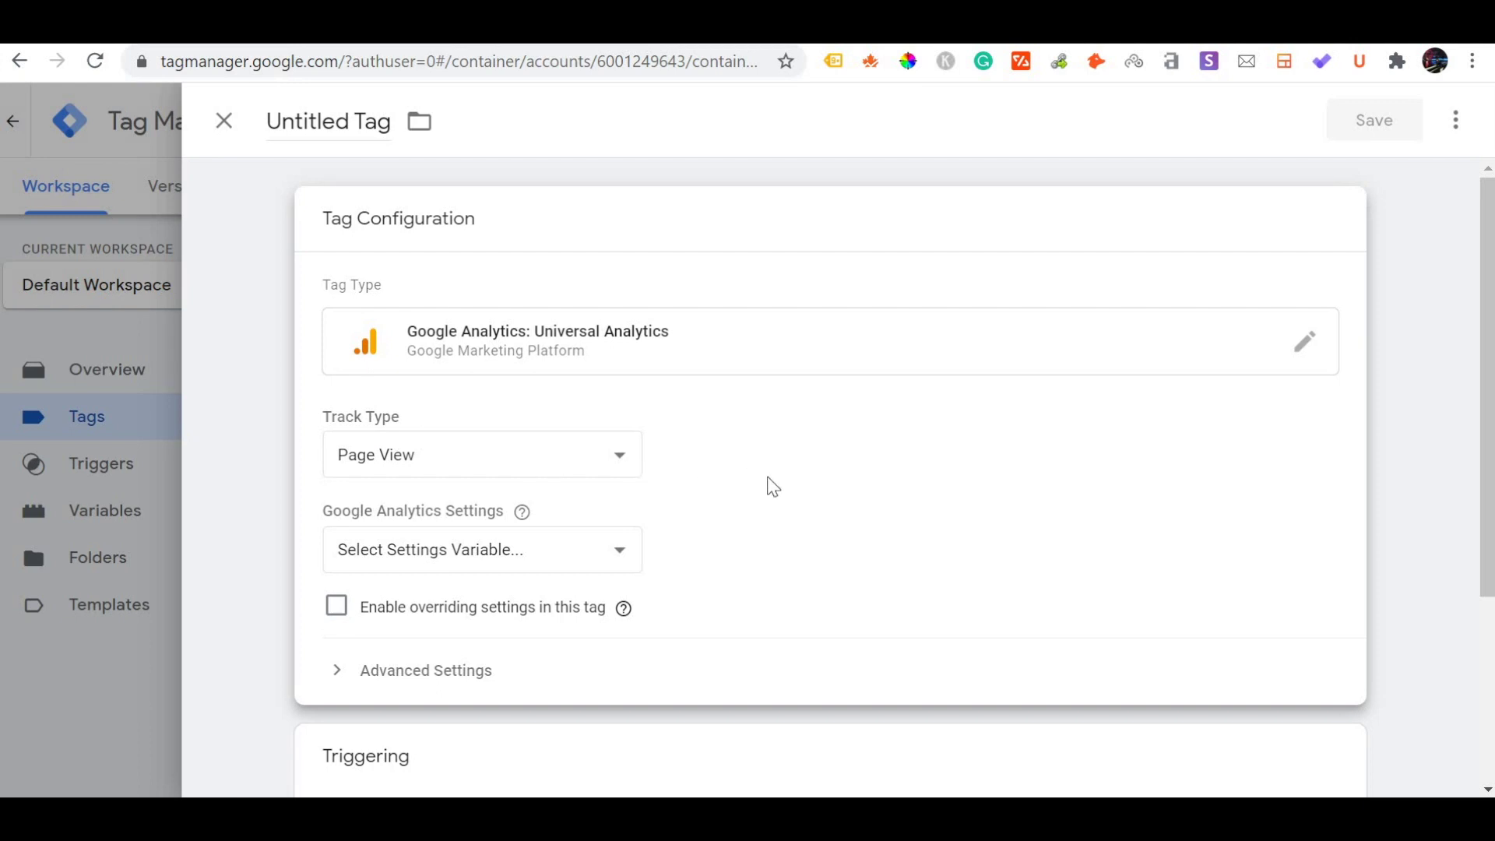
# - Set the tag's track type to Event and its category to "Button Event"
pyautogui.click(613, 475)
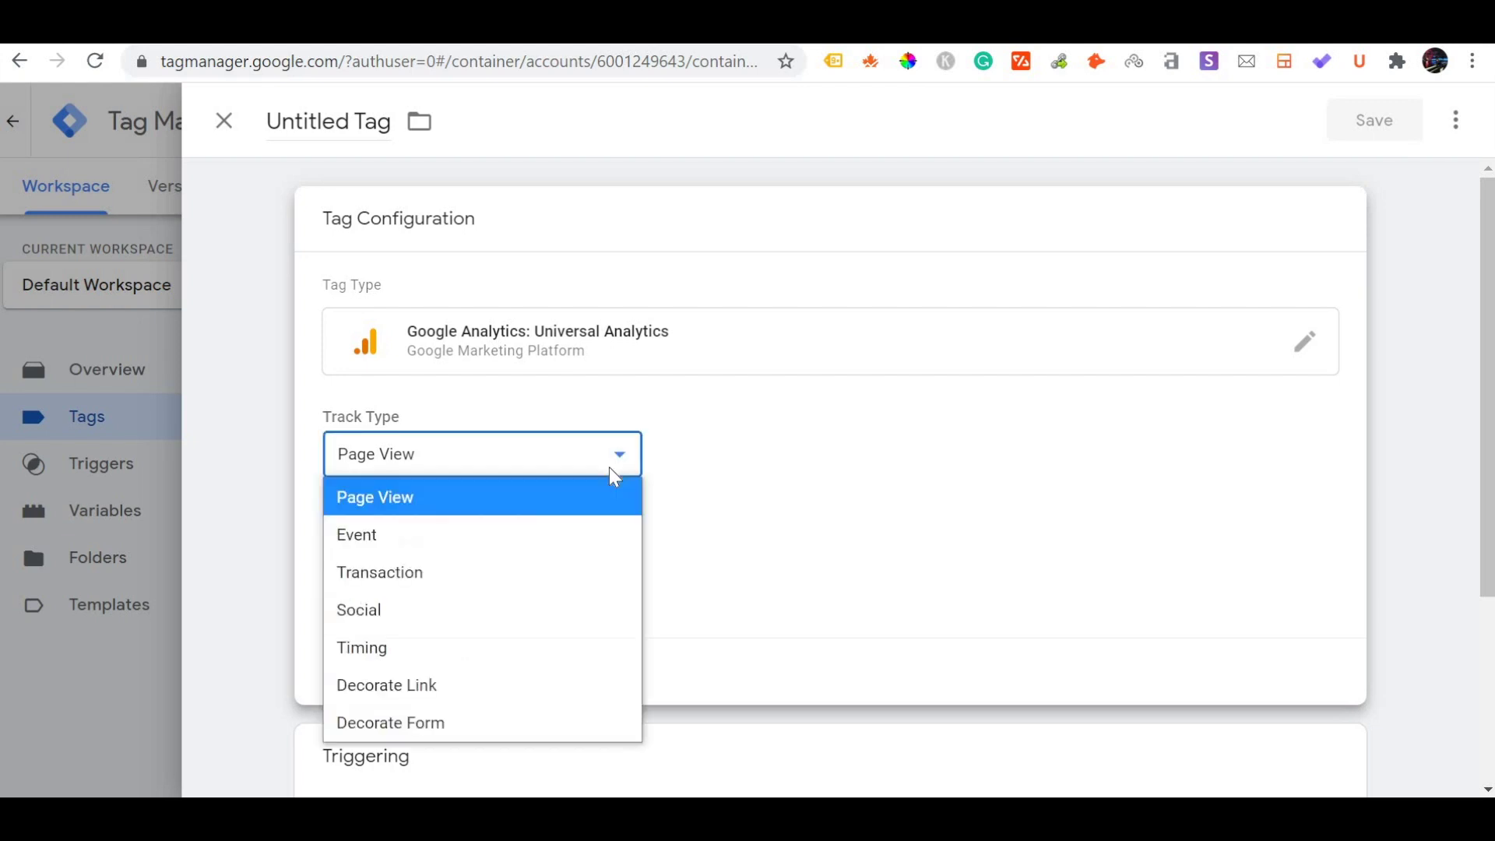
pyautogui.click(570, 539)
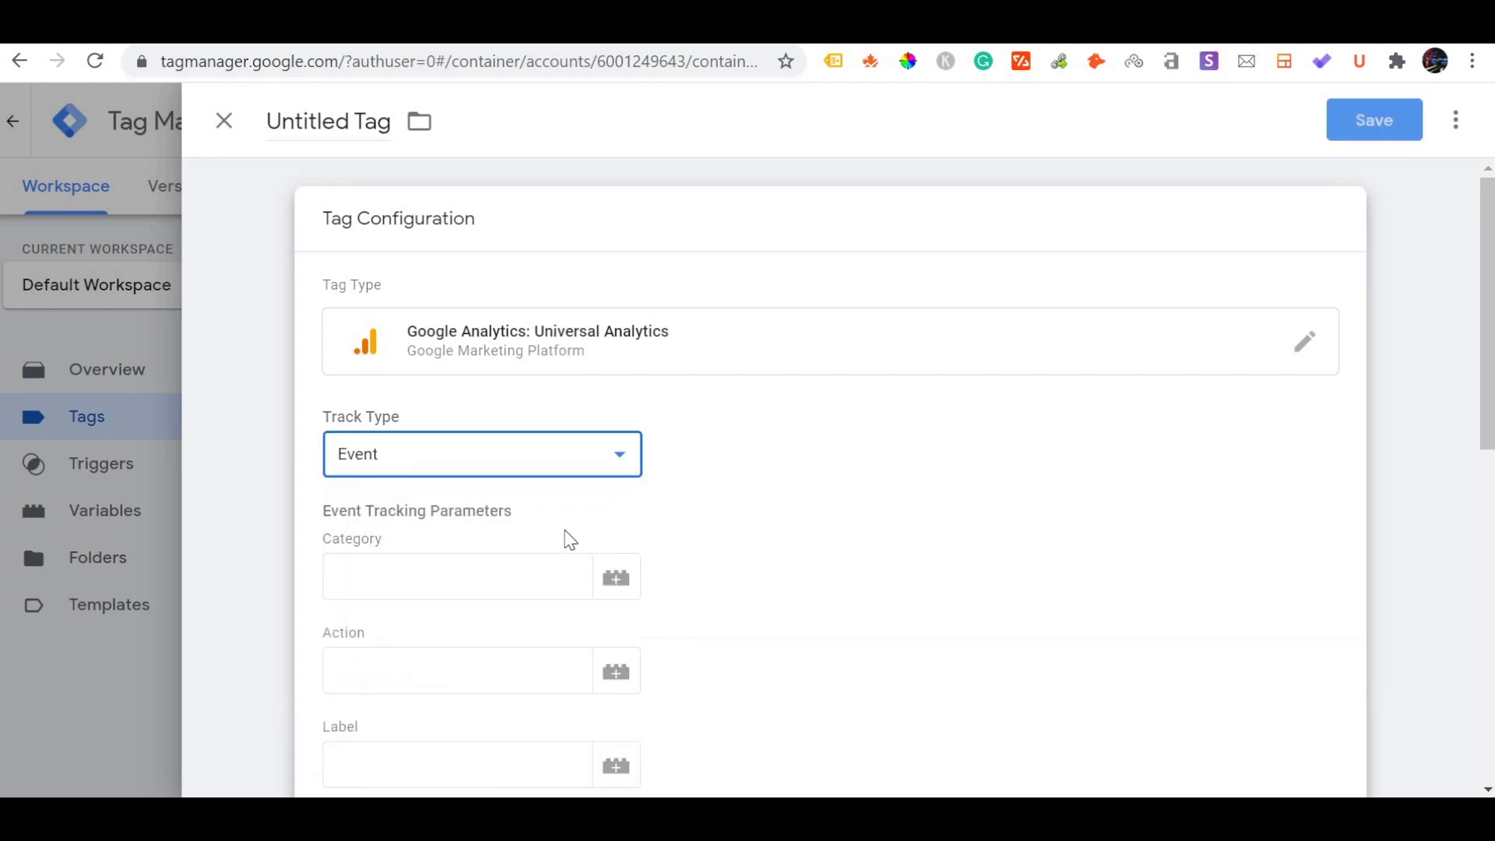
pyautogui.click(494, 570)
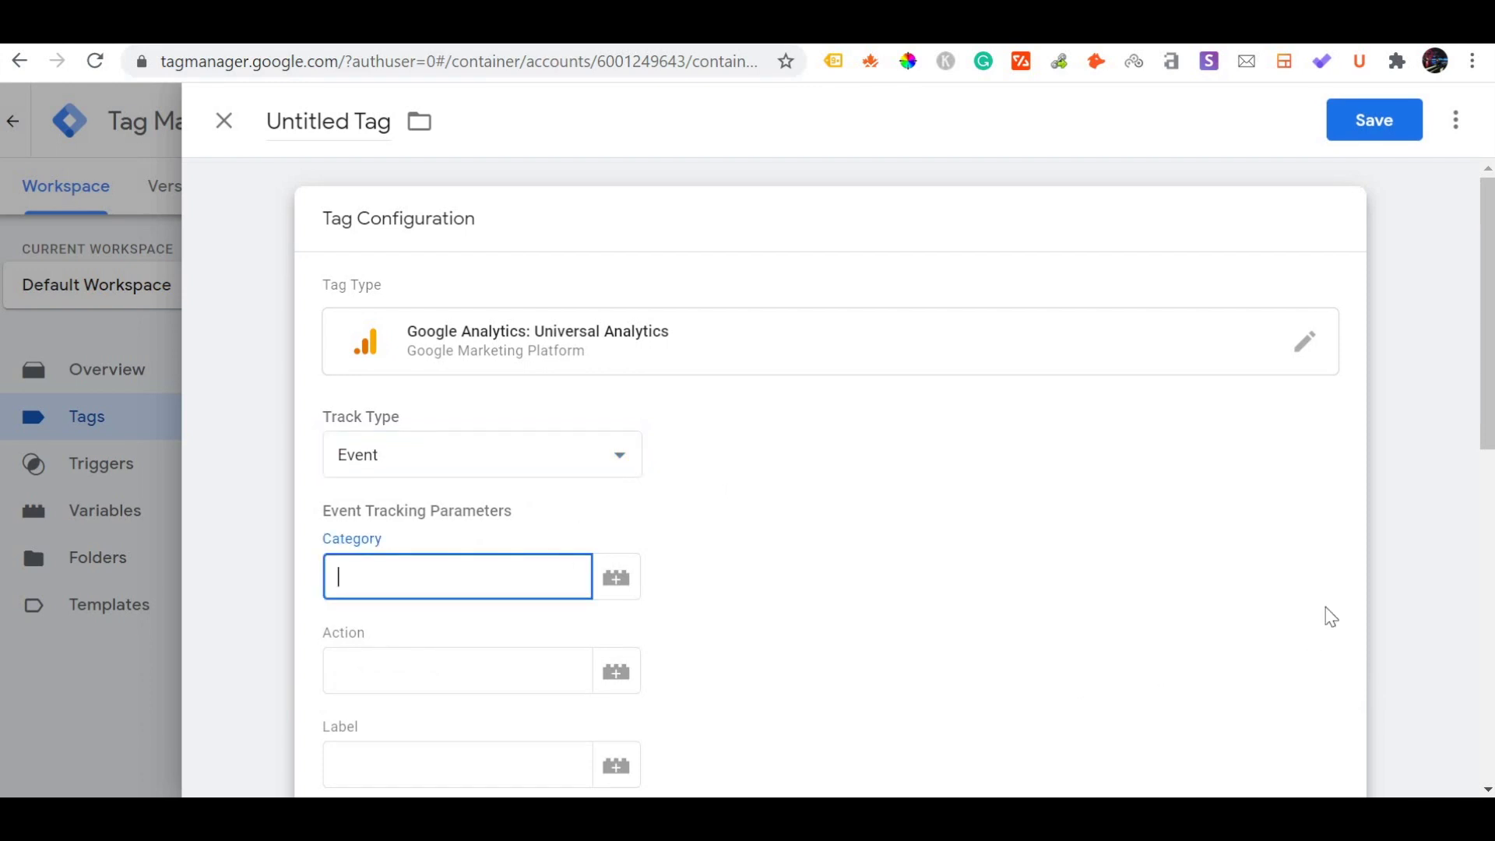
pyautogui.write('Button Event')
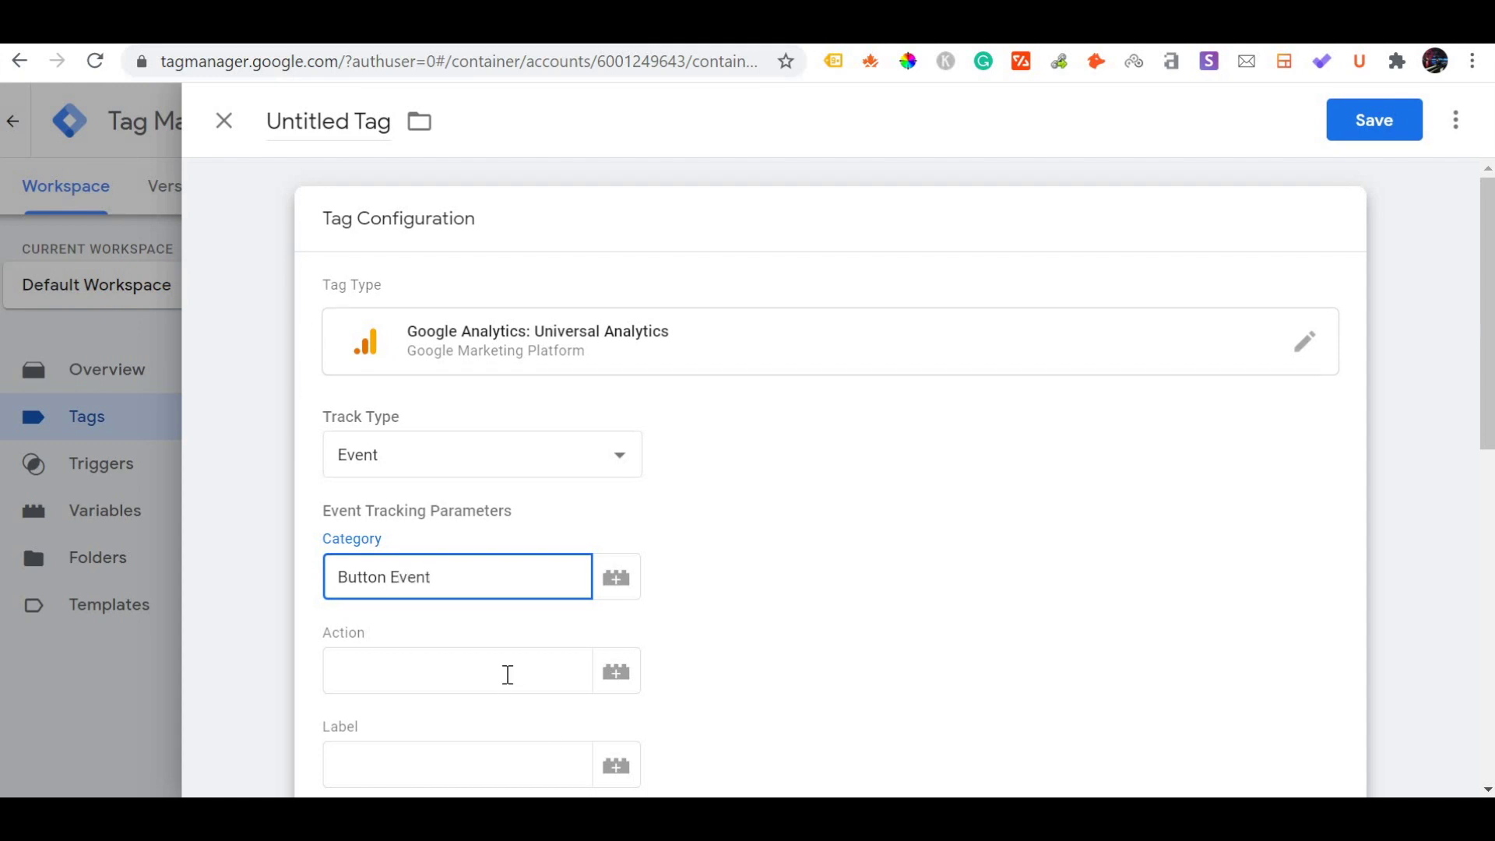
# - Set the event's action to "Click" and open the help for Google Analytics Settings
pyautogui.click(508, 674)
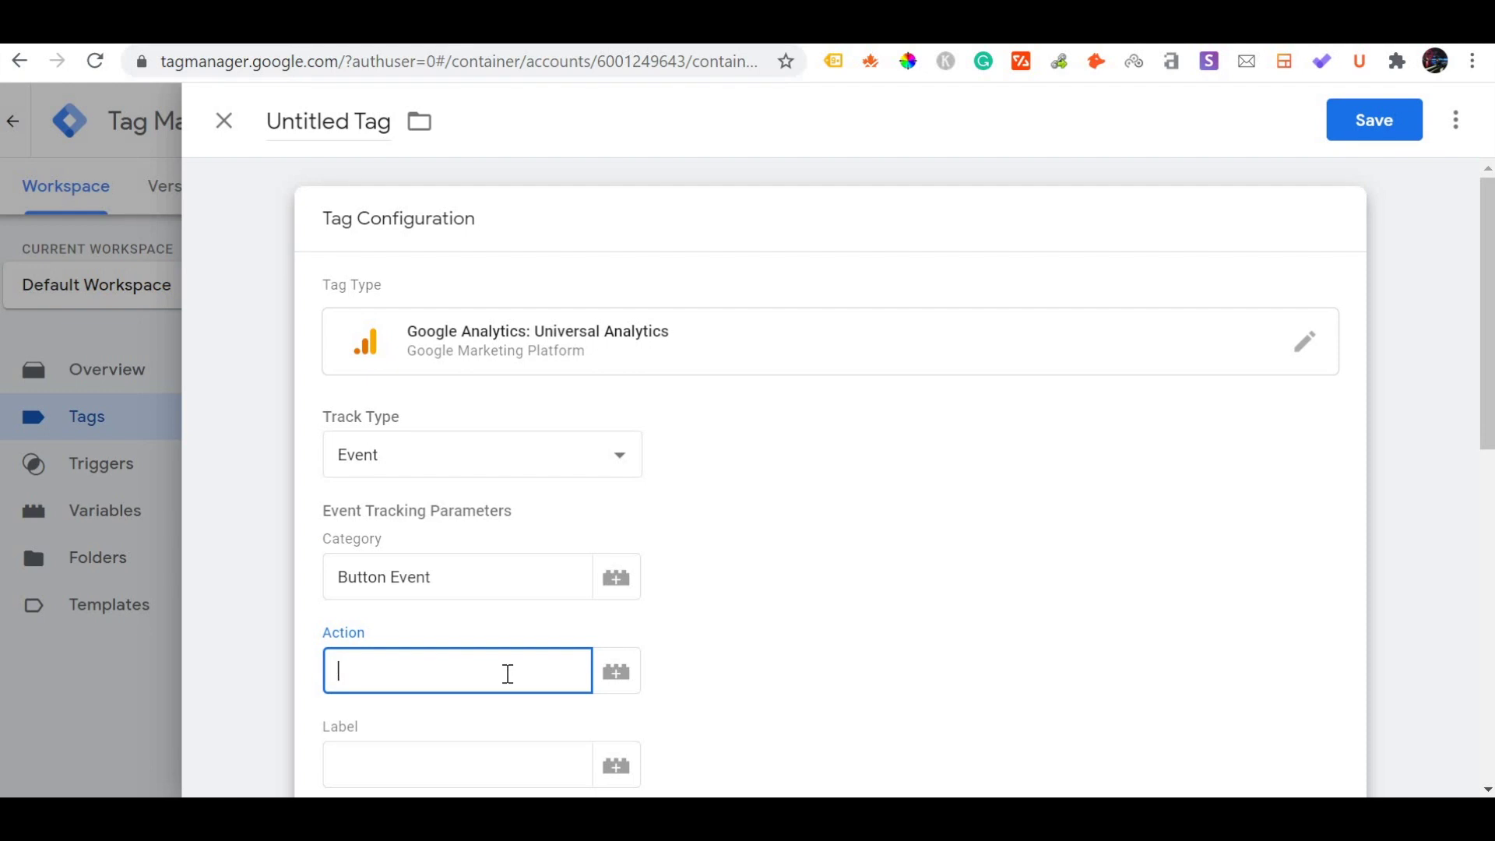
pyautogui.scroll(-6, 730, 655)
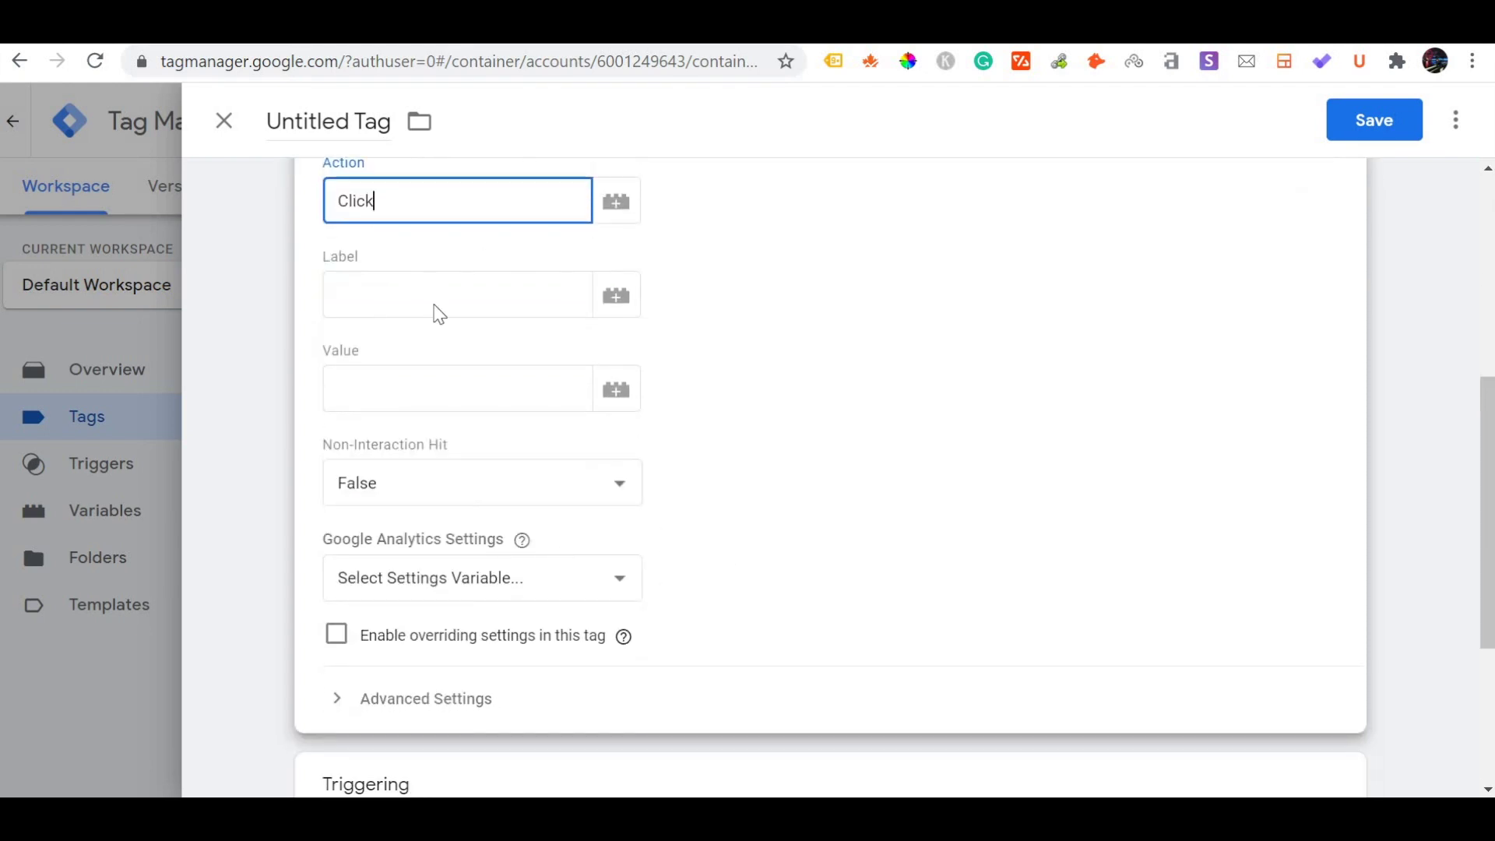
pyautogui.click(521, 539)
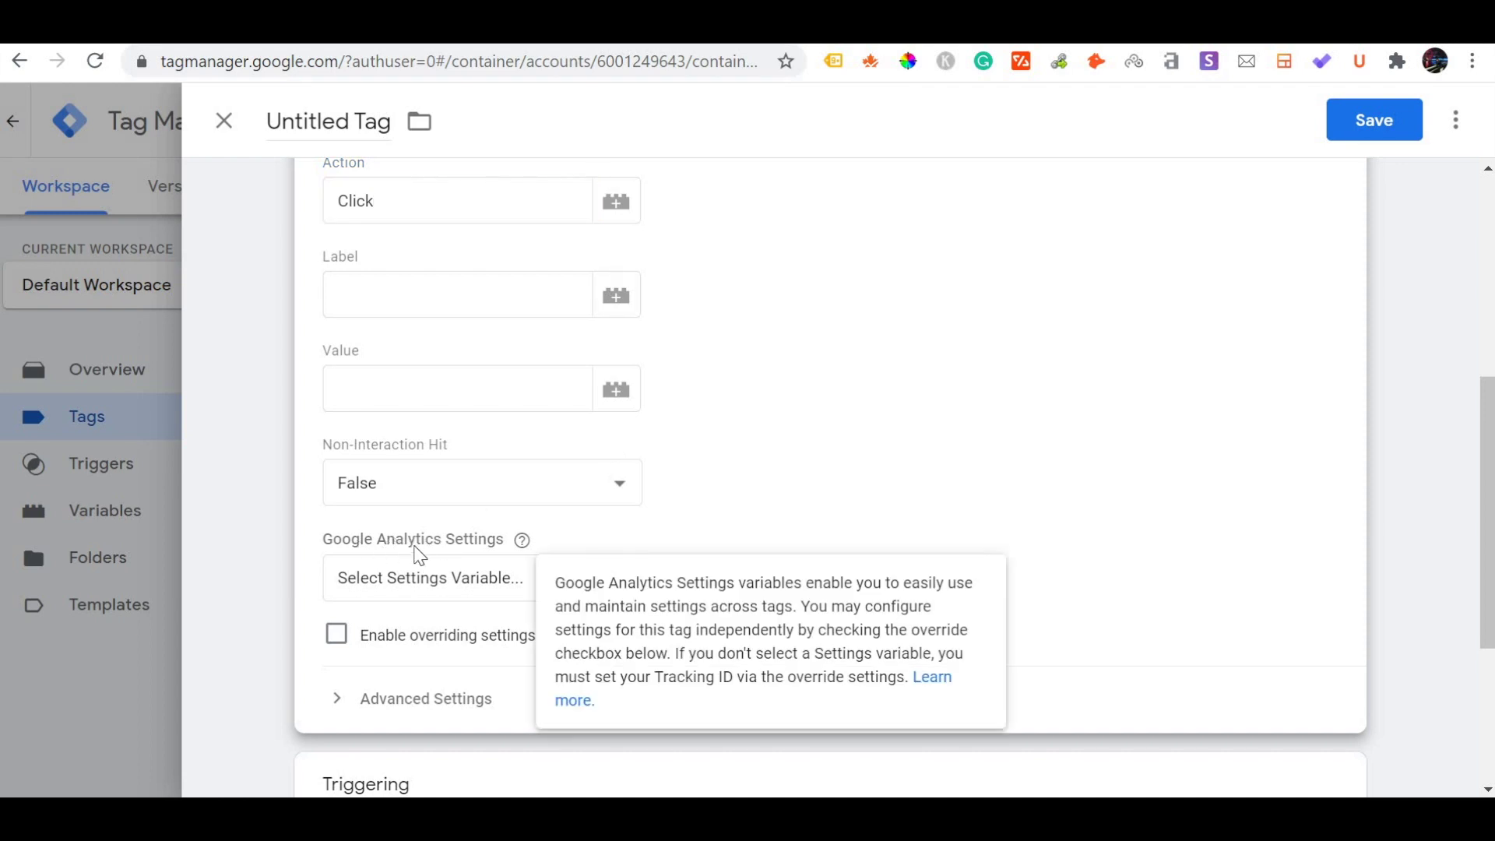
# - Start a new Google Analytics Settings variable for the tag and copy the Digital Senthil property's tracking ID from the Google Analytics admin settings
pyautogui.click(490, 581)
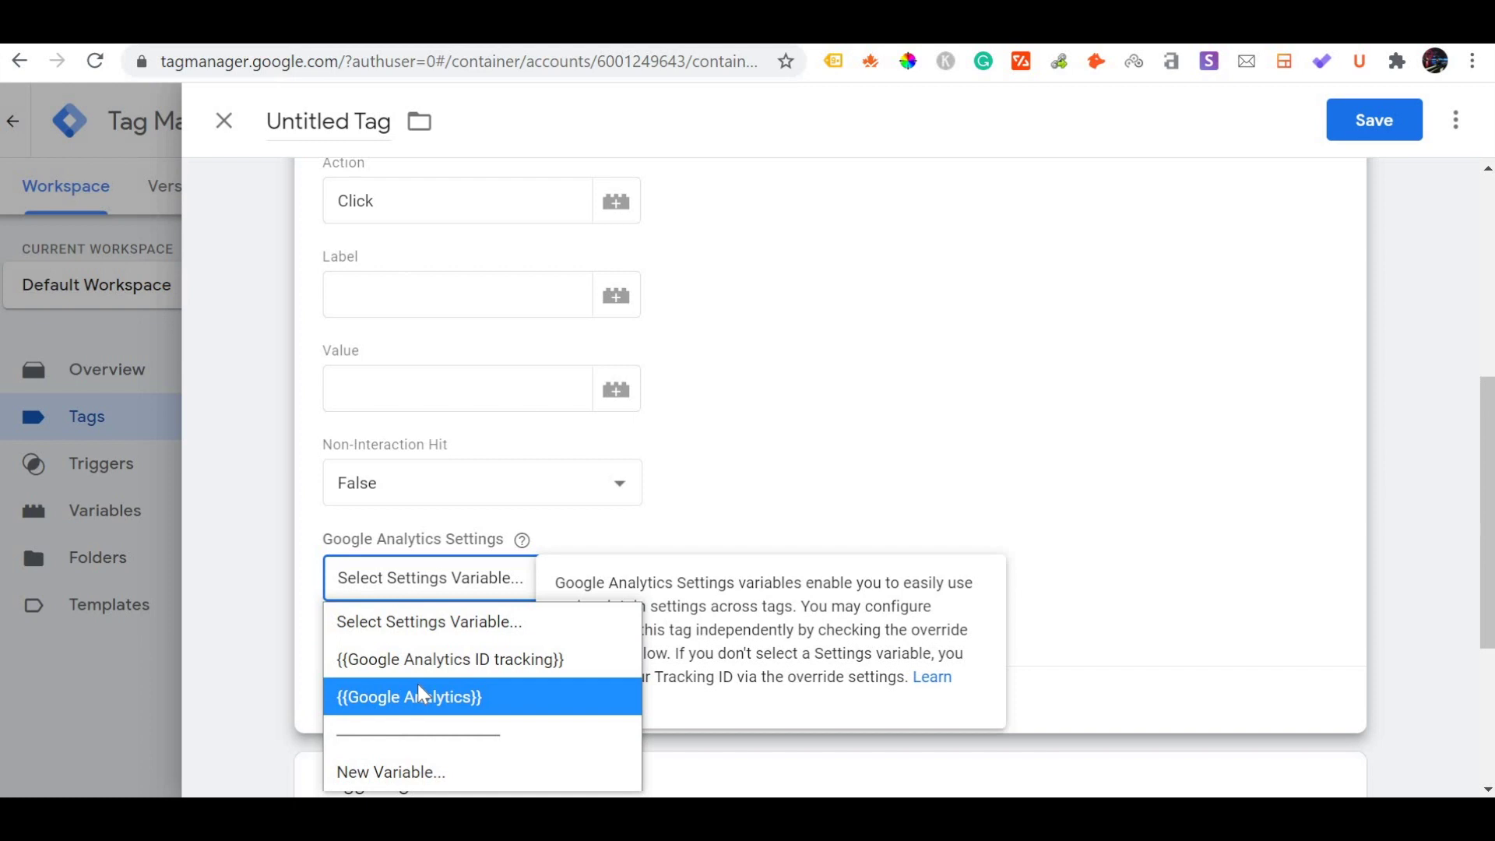
pyautogui.click(443, 775)
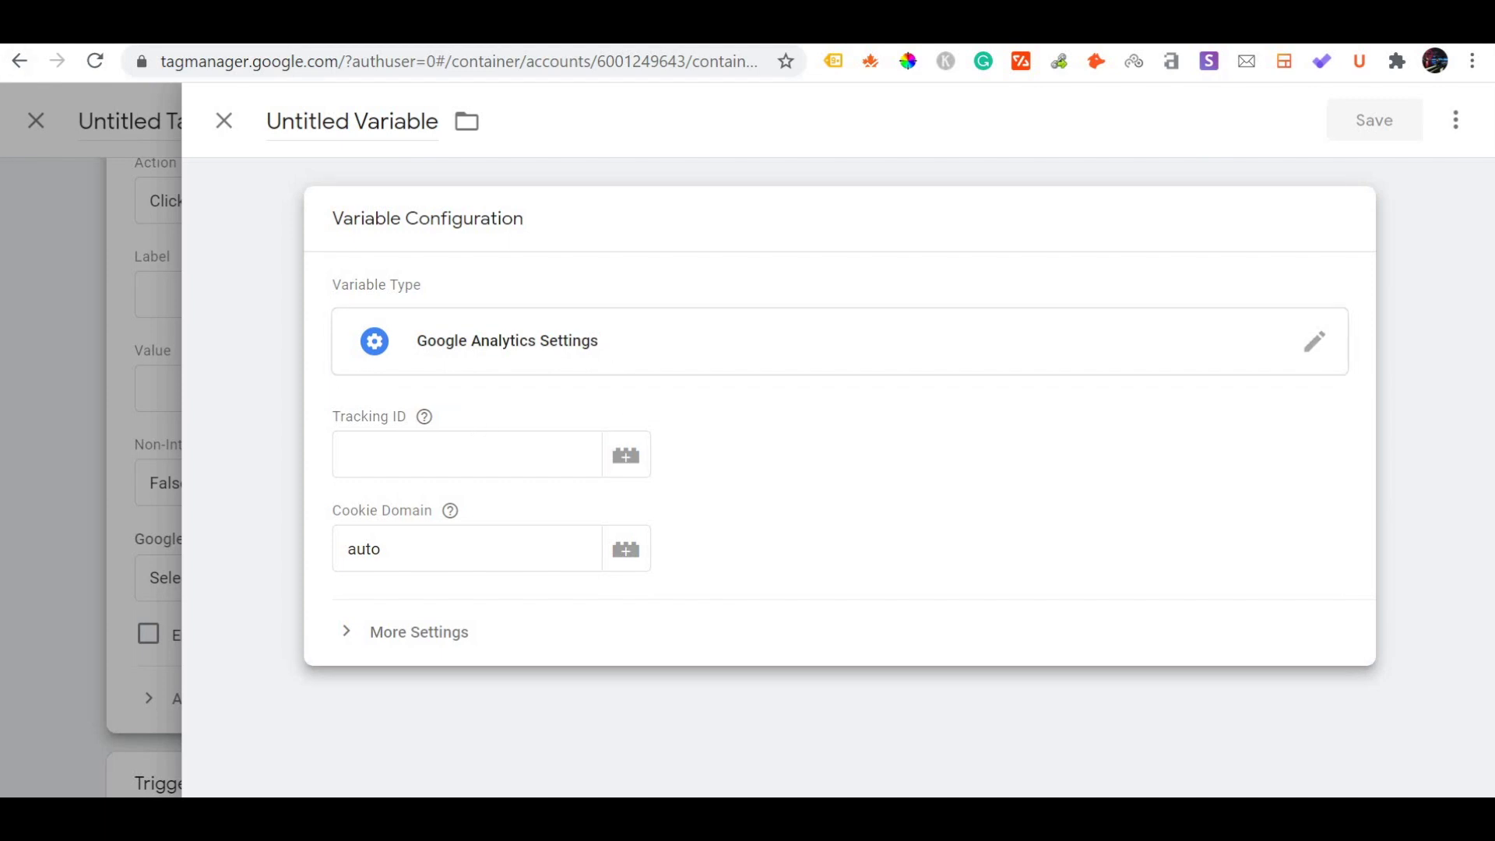
pyautogui.click(59, 60)
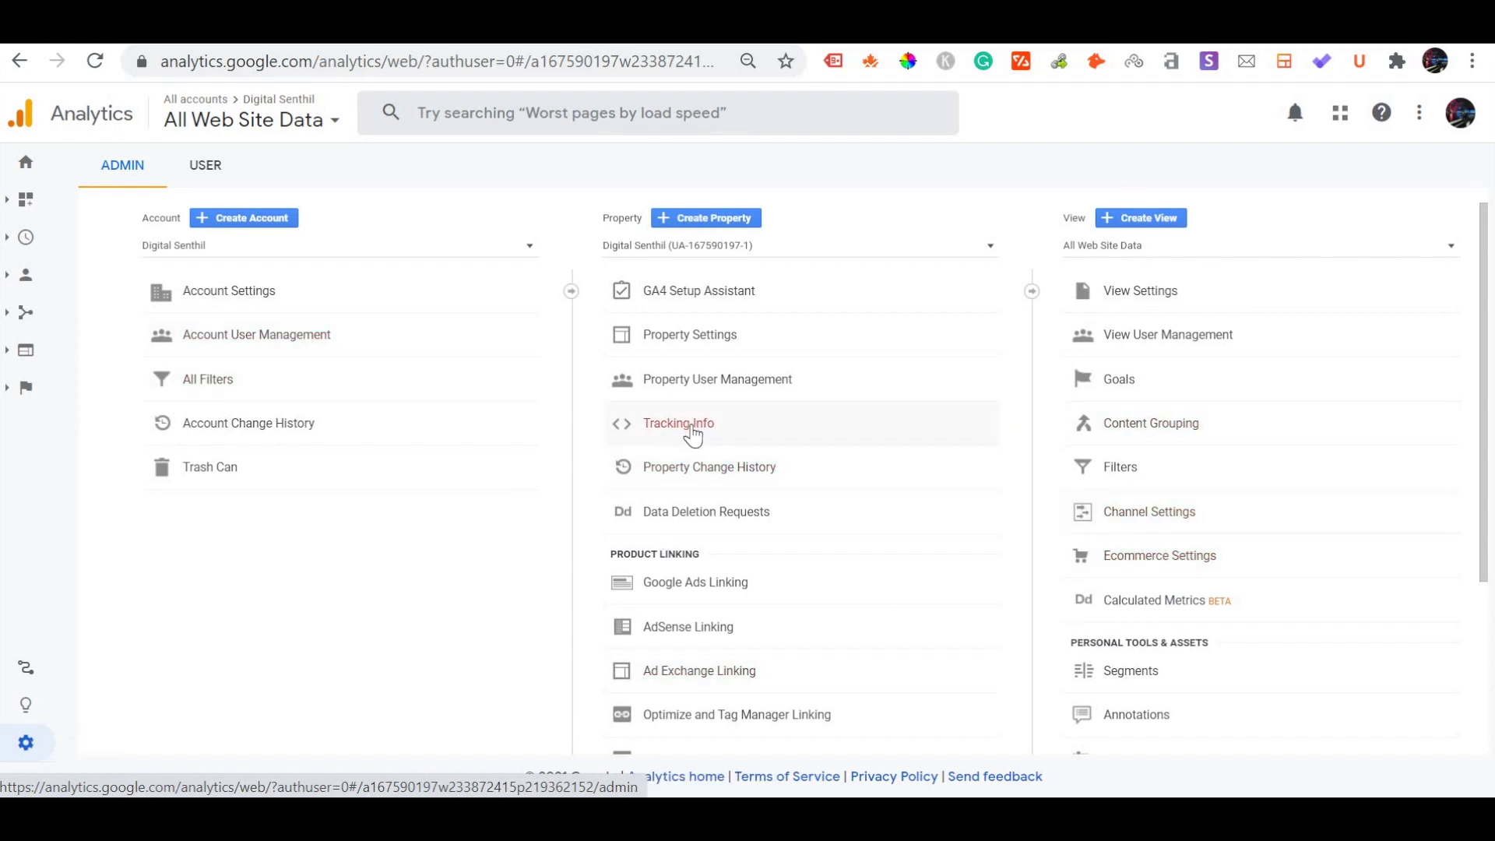
pyautogui.click(732, 431)
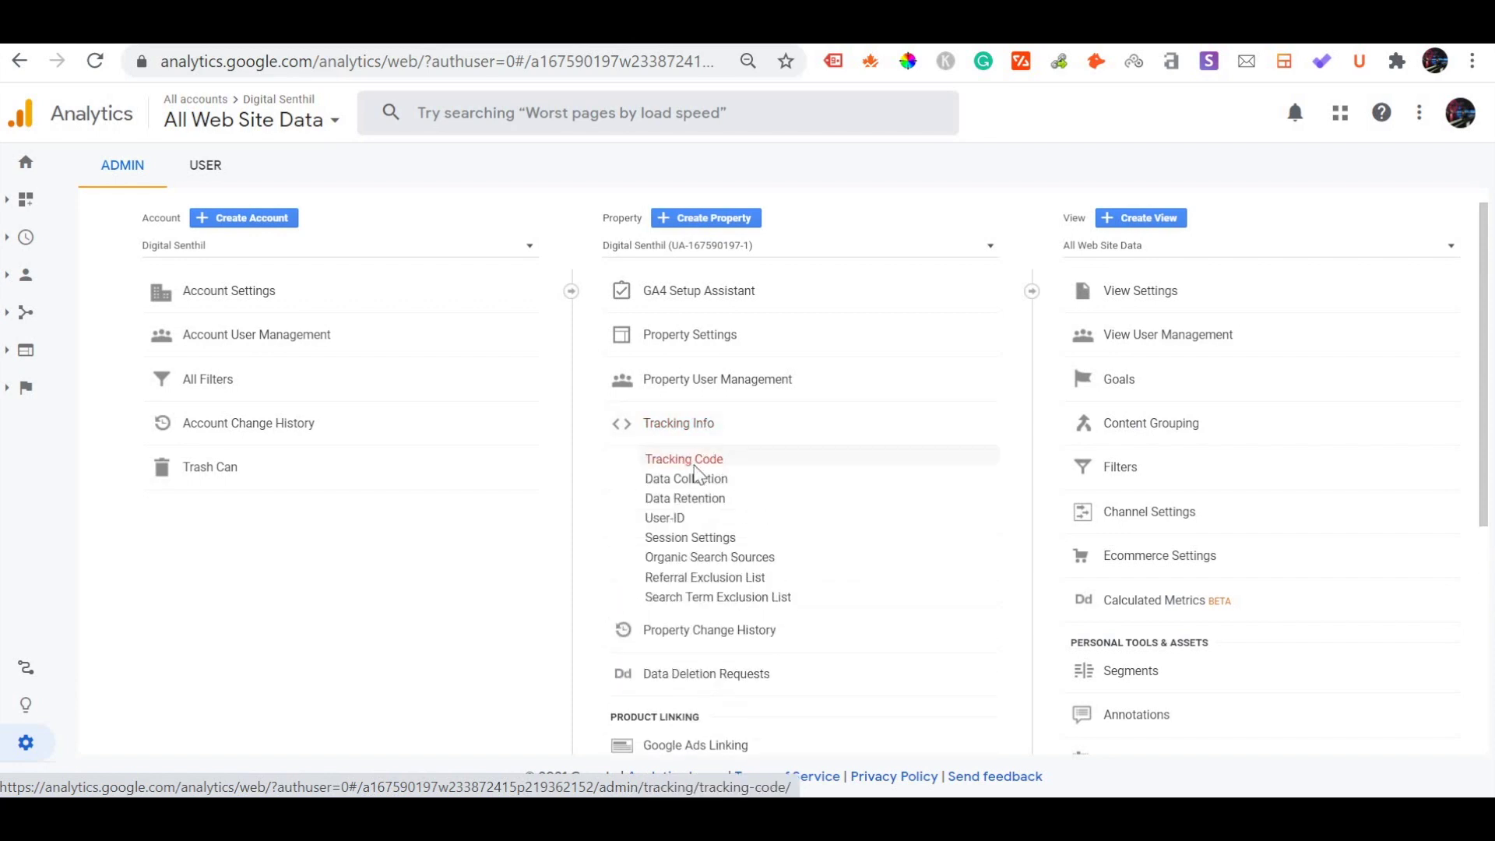
pyautogui.click(694, 464)
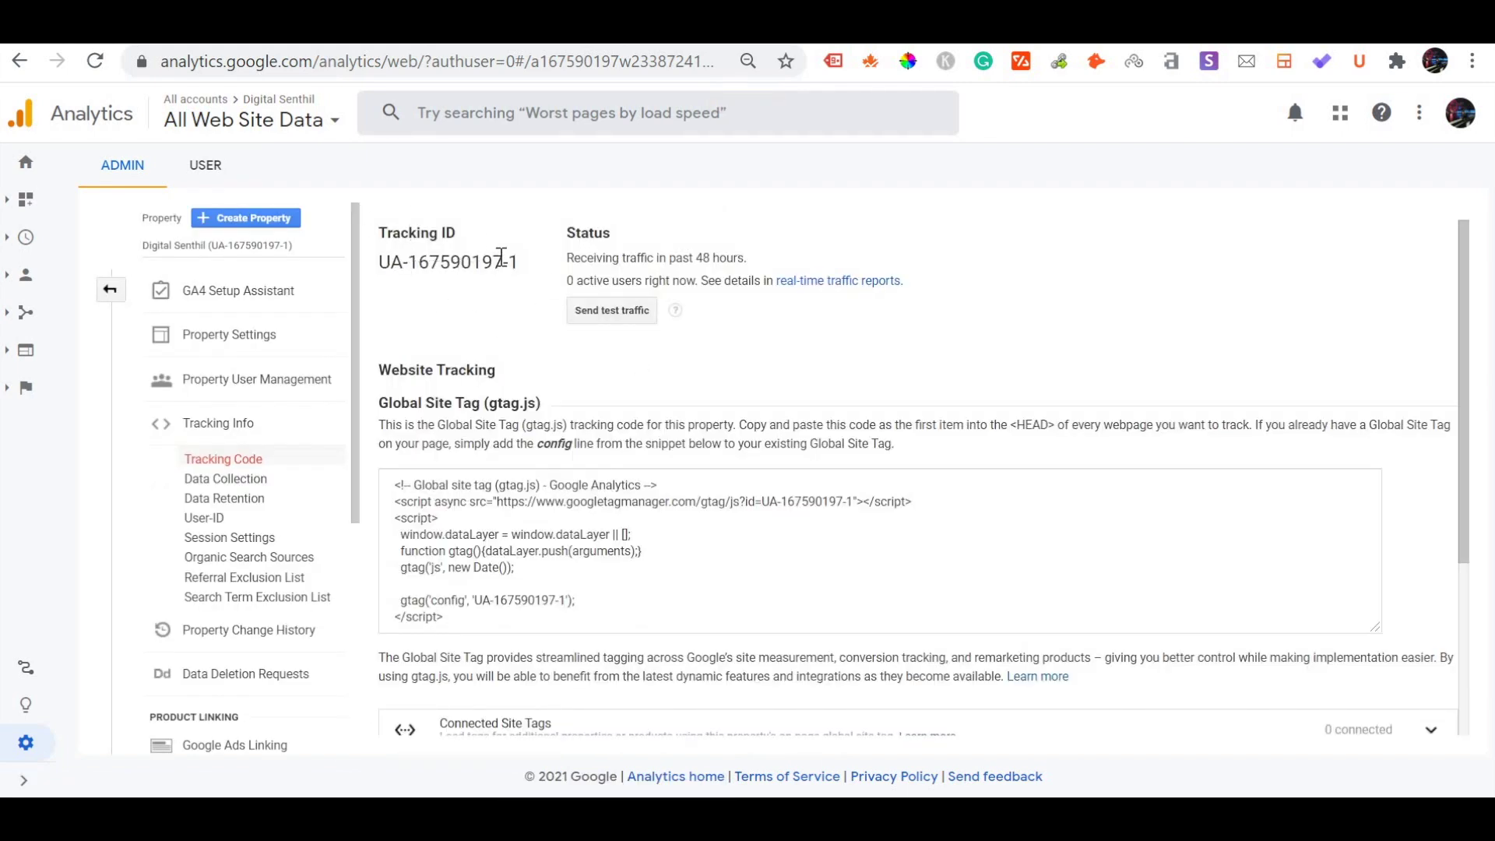
pyautogui.tripleClick(399, 263)
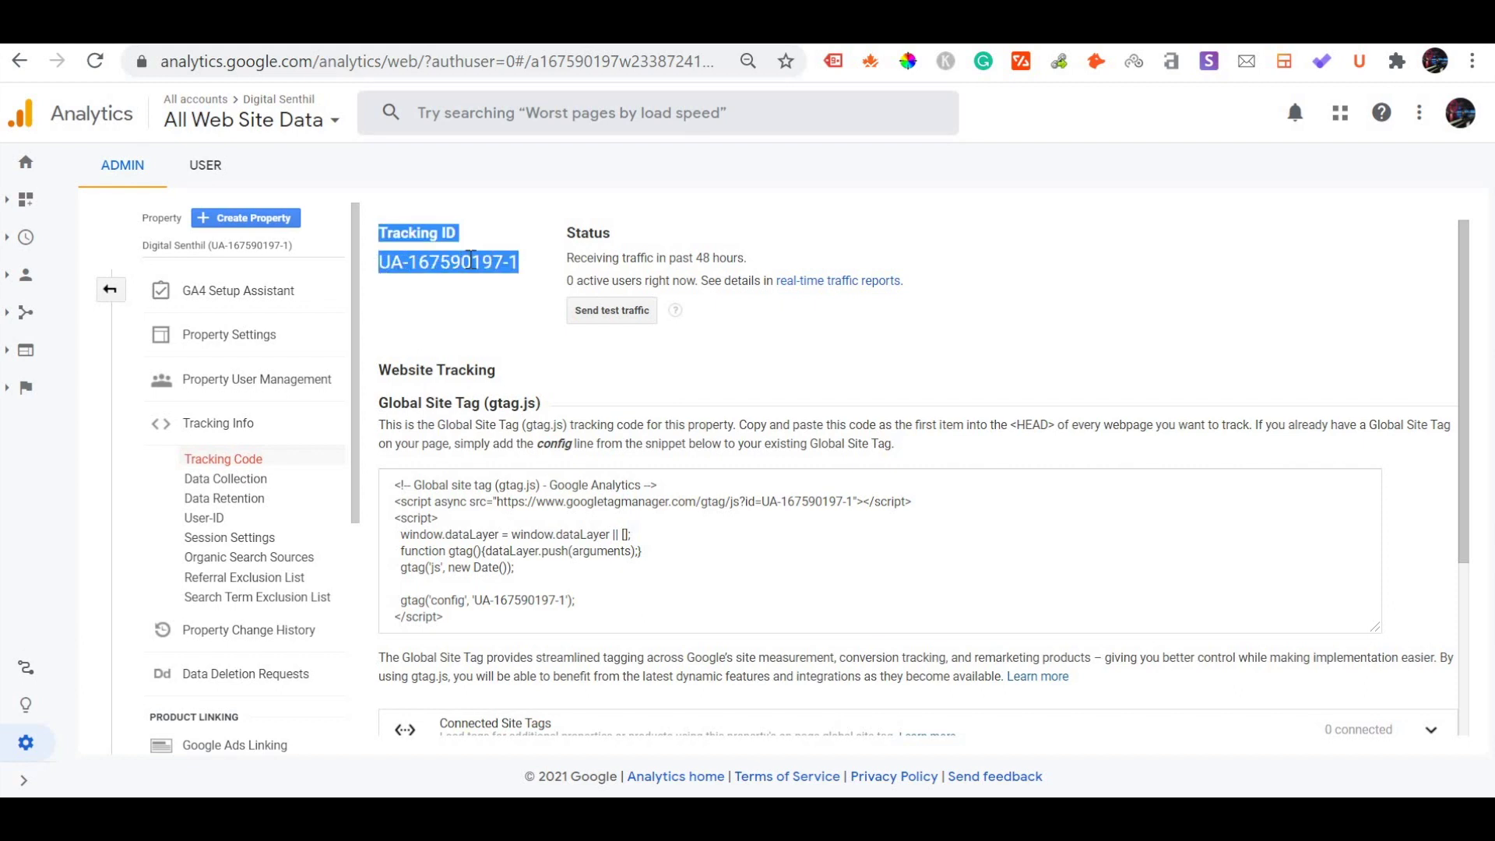
pyautogui.click(521, 269)
pyautogui.moveTo(521, 263); pyautogui.dragTo(377, 264)
pyautogui.hotkey('ctrl', 'c')
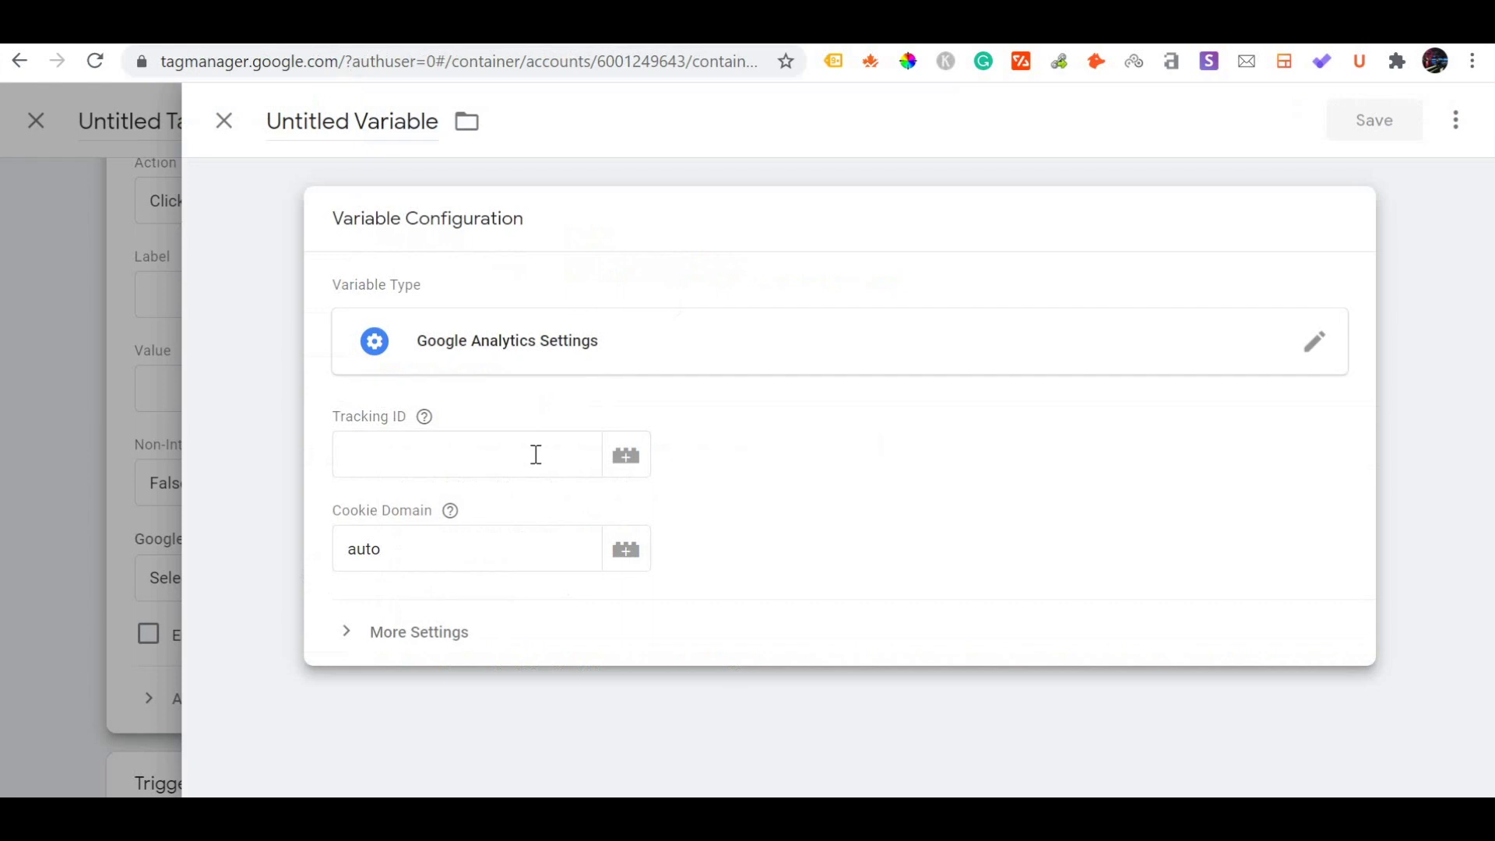
# - Enter the copied tracking ID in the new settings variable in Tag Manager, and discard the variable without saving it
pyautogui.click(538, 454)
pyautogui.hotkey('ctrl', 'v')
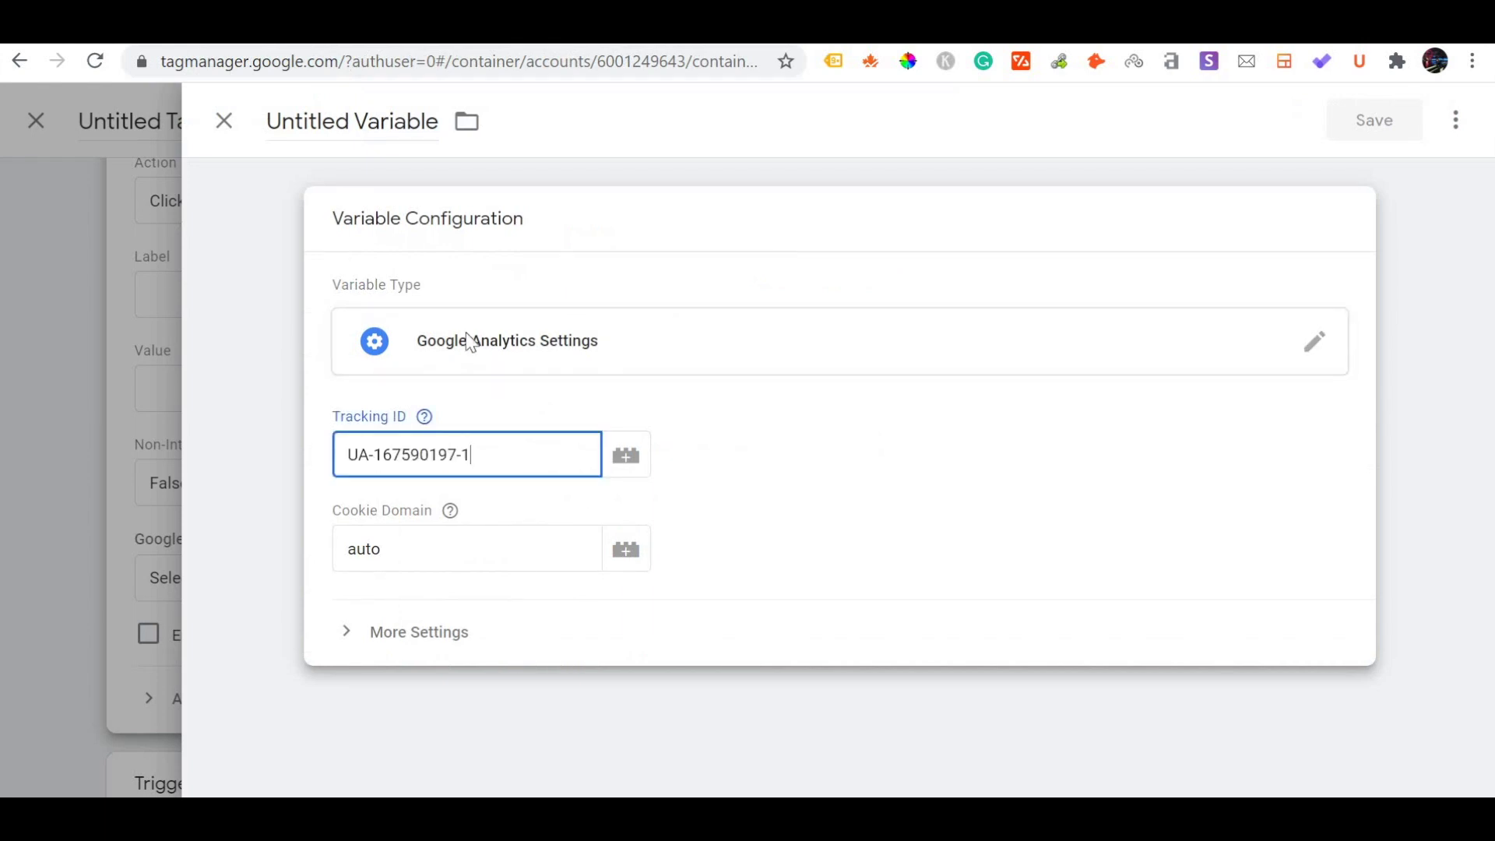
pyautogui.click(810, 446)
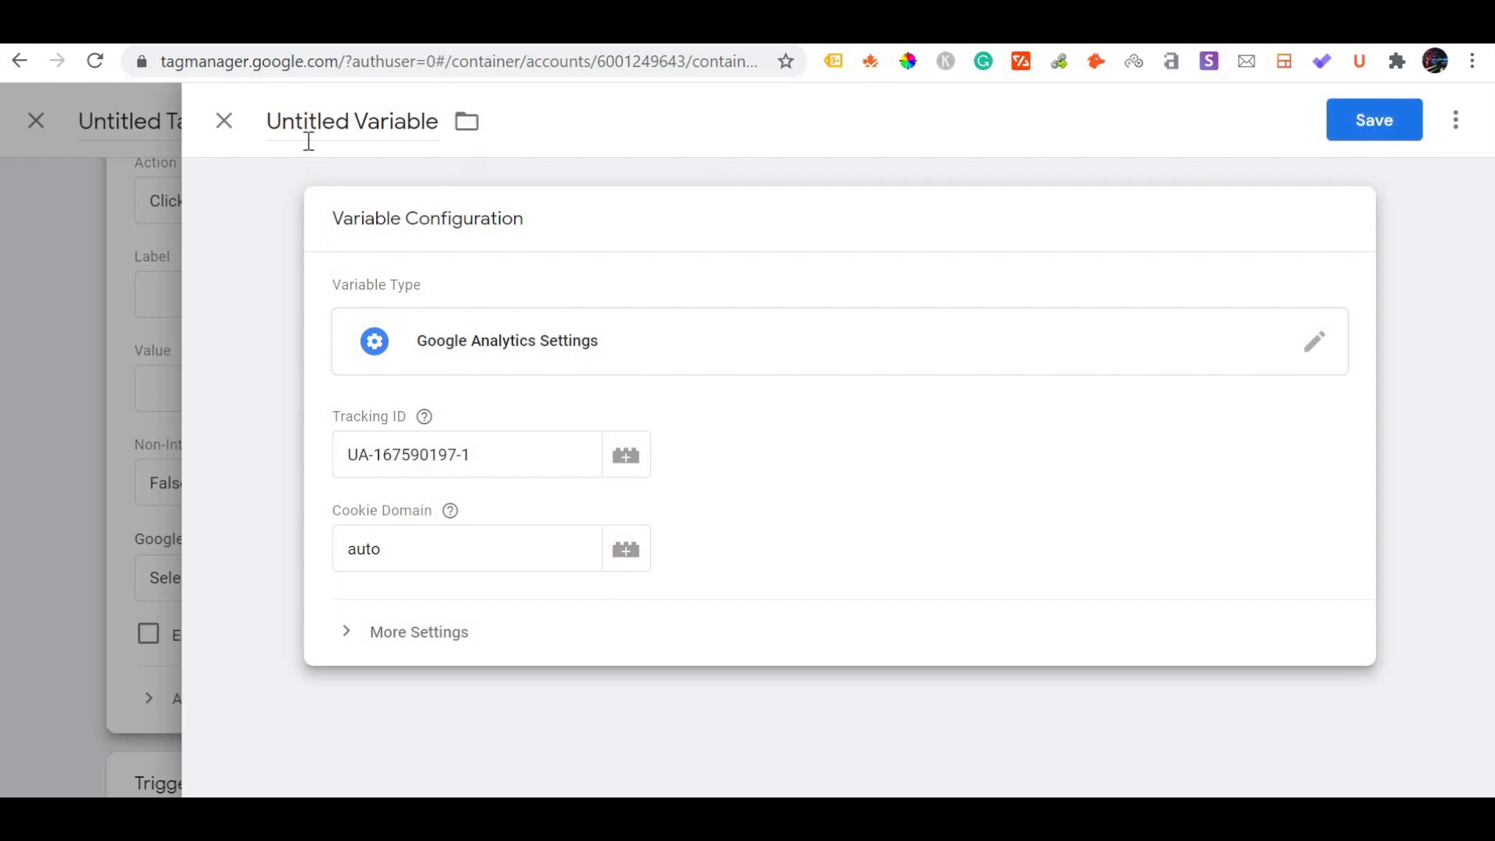
pyautogui.click(338, 121)
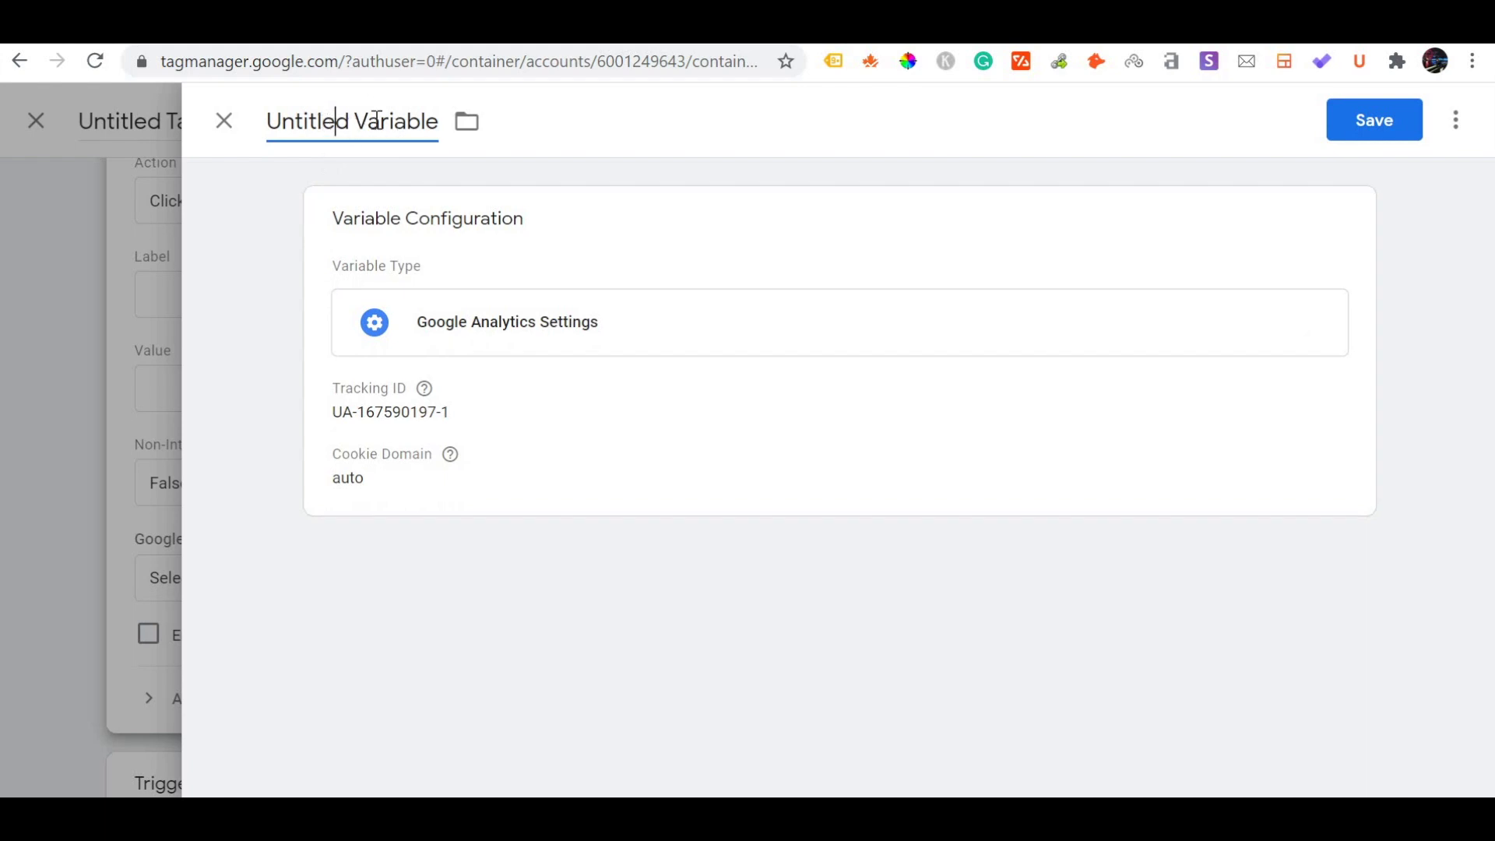
pyautogui.click(225, 130)
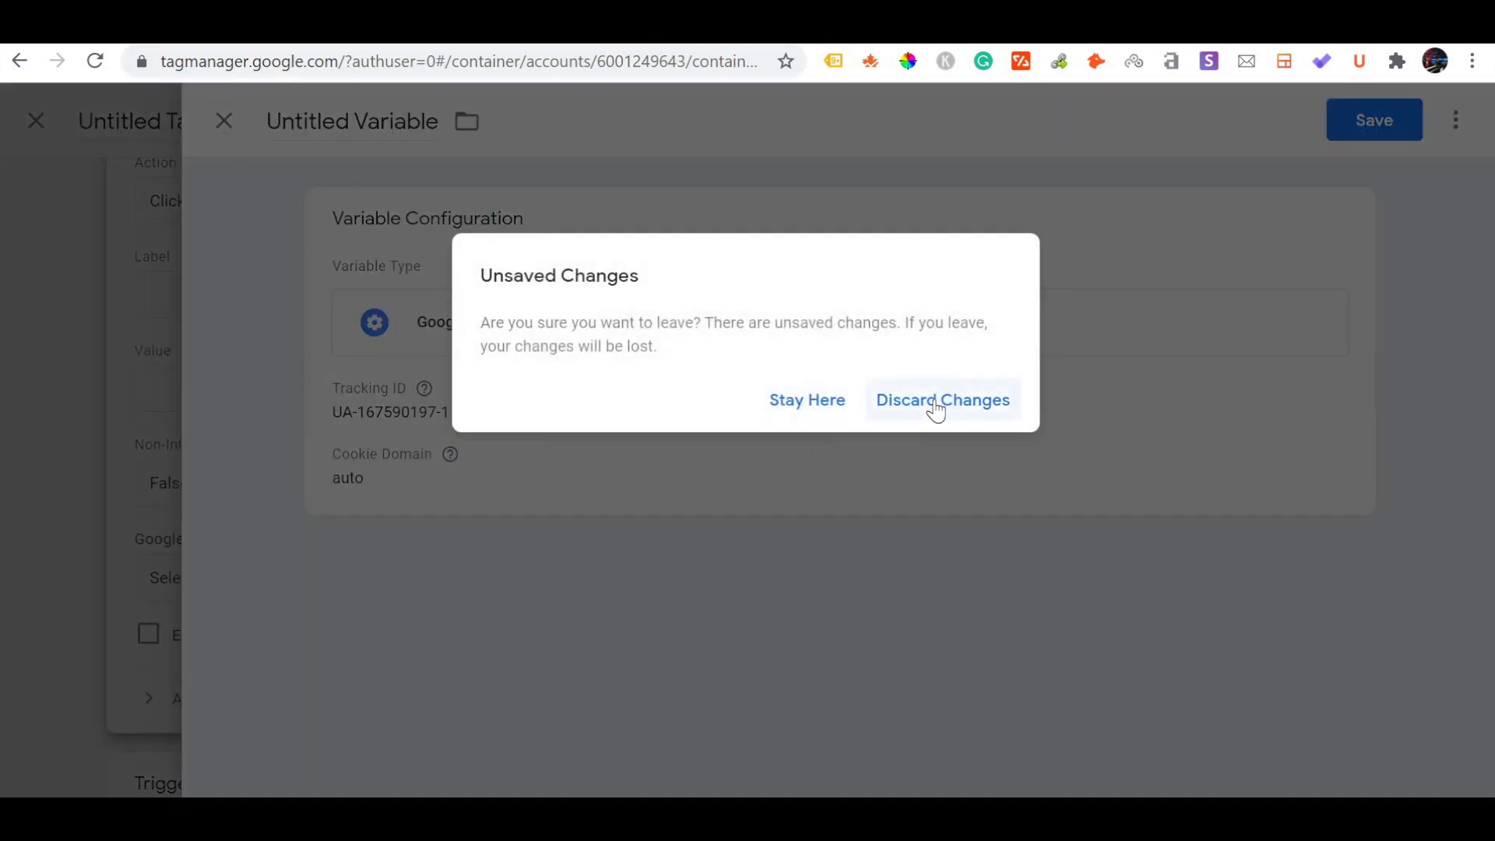
pyautogui.click(937, 408)
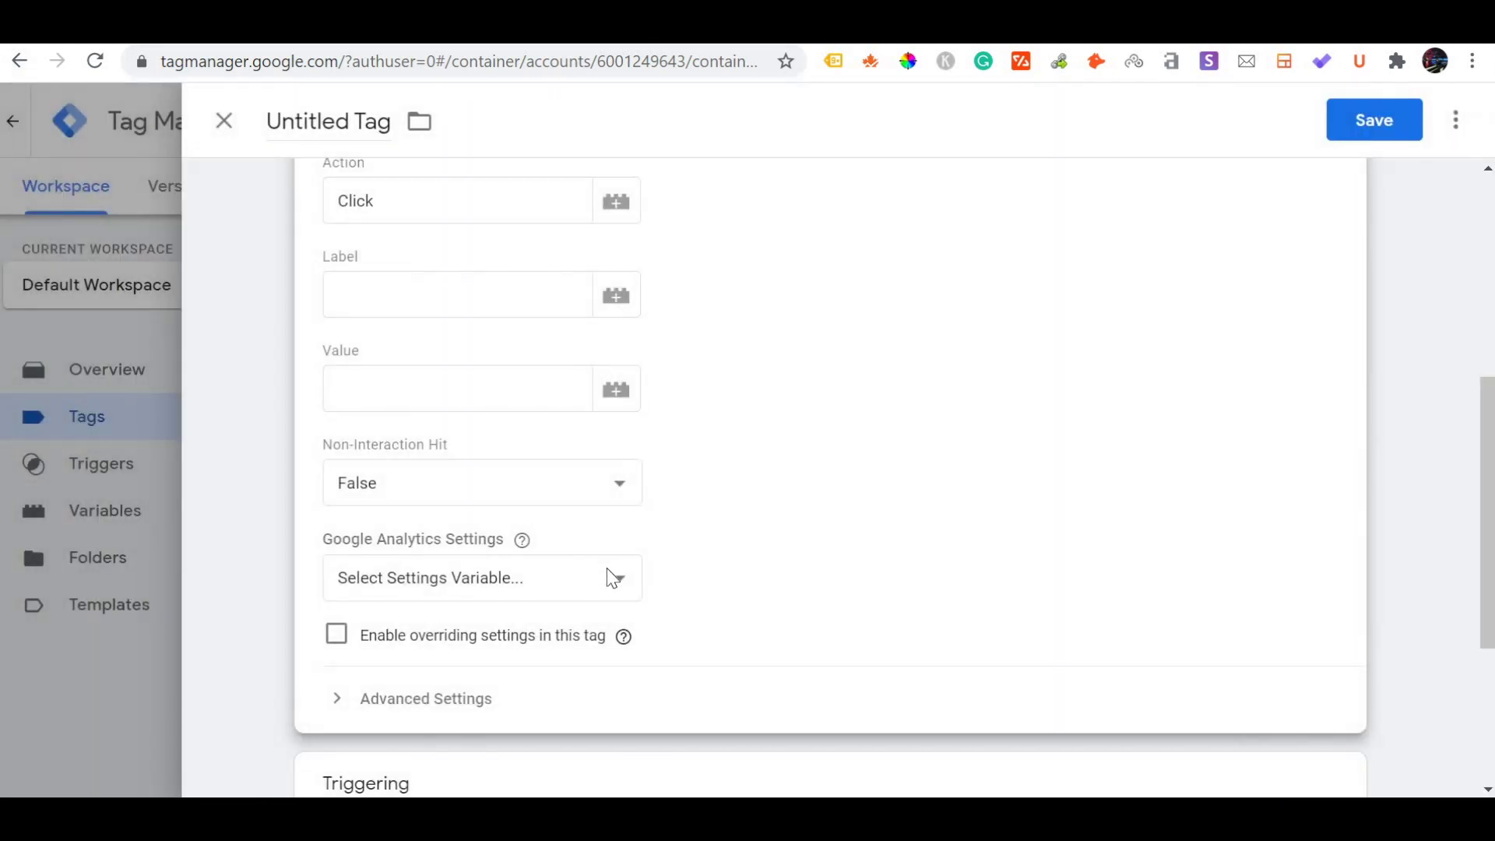
# - Set the tag's Google Analytics Settings to the existing {{Google Analytics}} variable
pyautogui.click(613, 579)
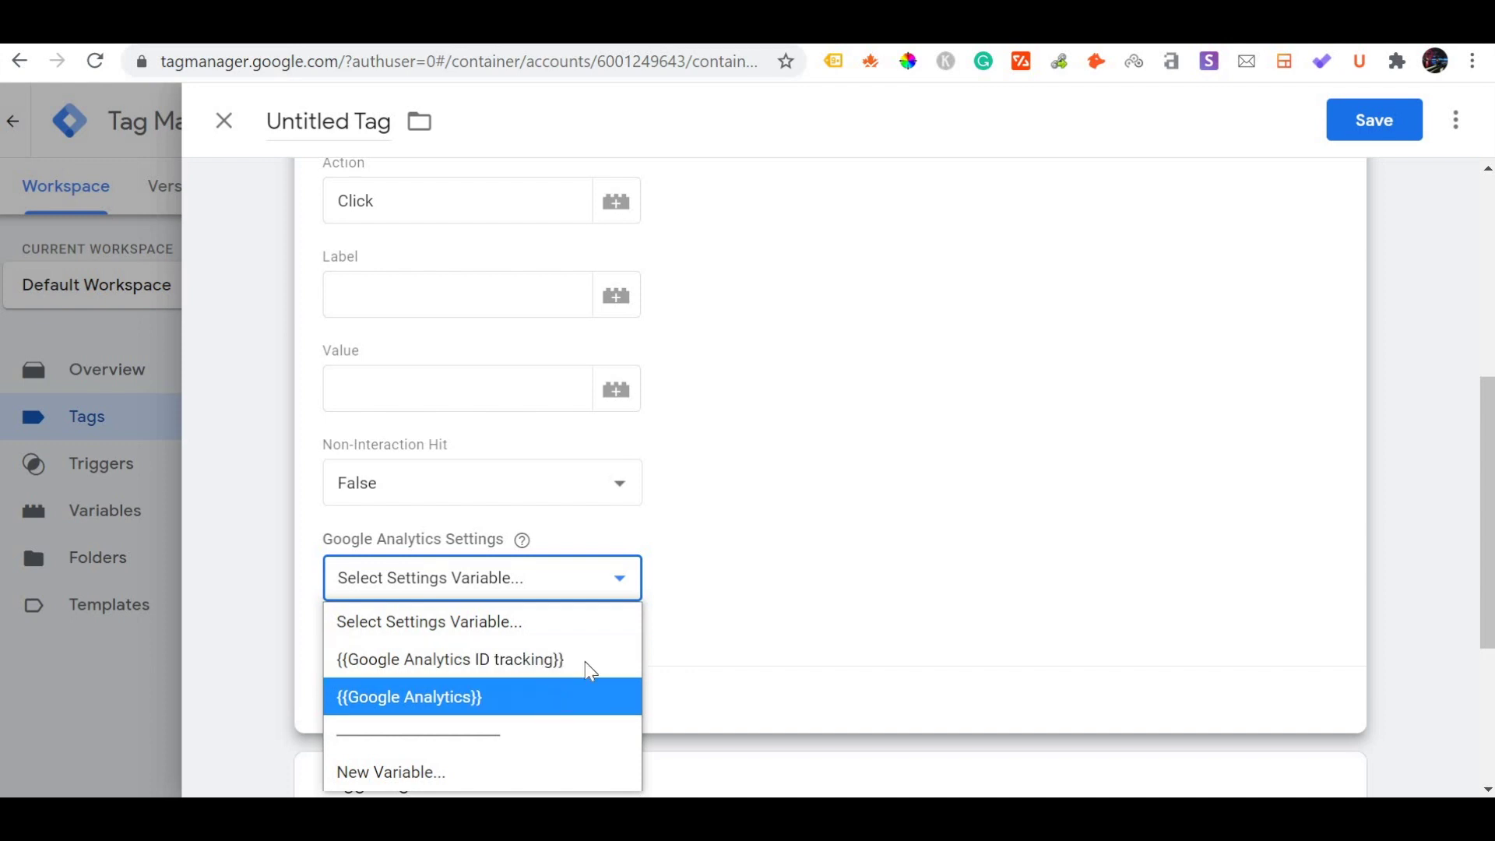
pyautogui.click(544, 698)
# - Make the tag fire on the Watch More Button Trigger and save it under the name GA Tag Trigger
pyautogui.scroll(-4, 548, 567)
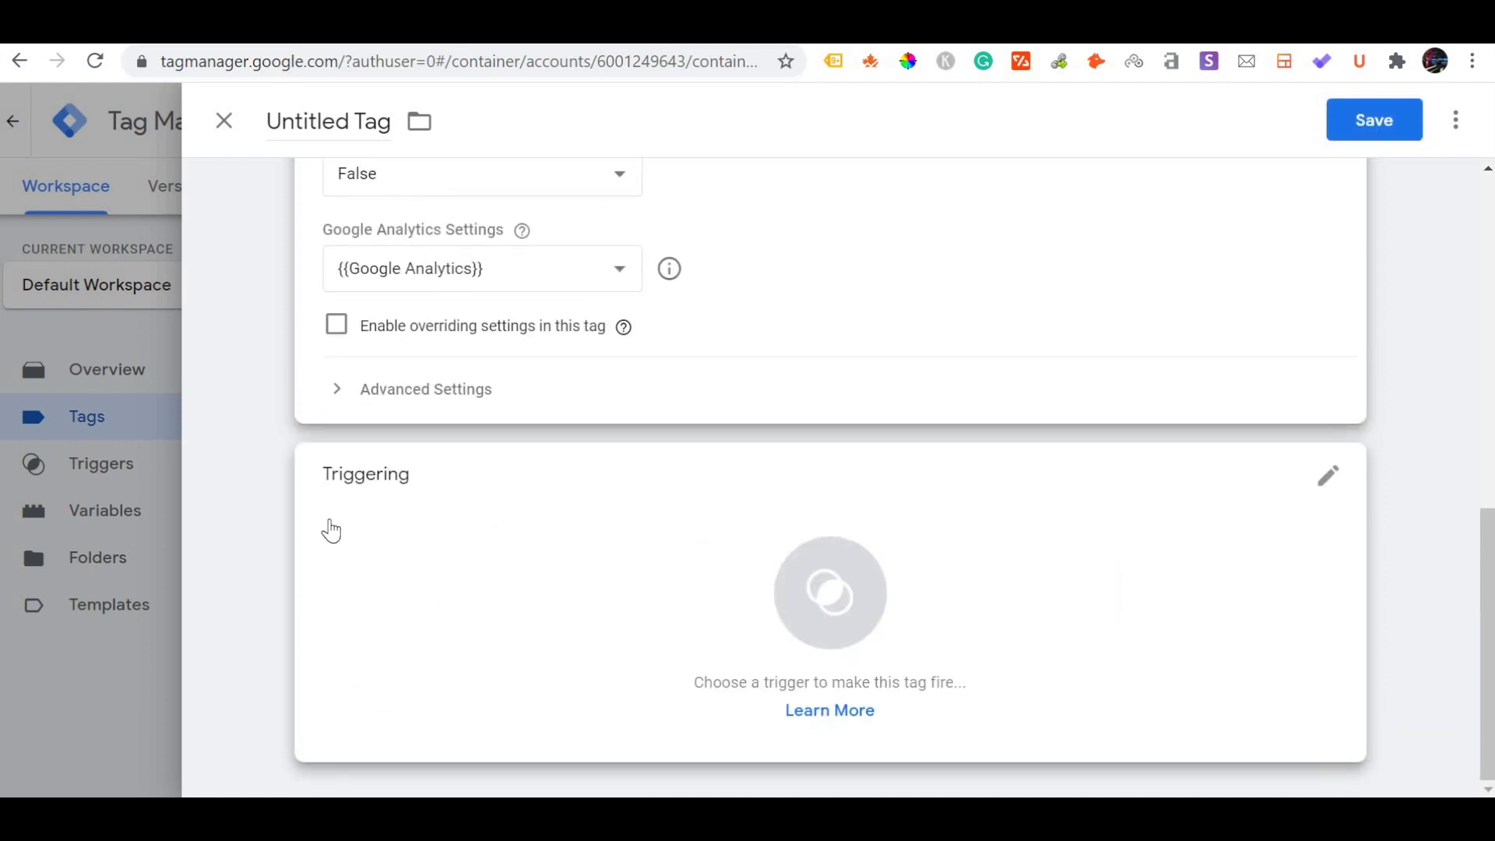
pyautogui.click(835, 597)
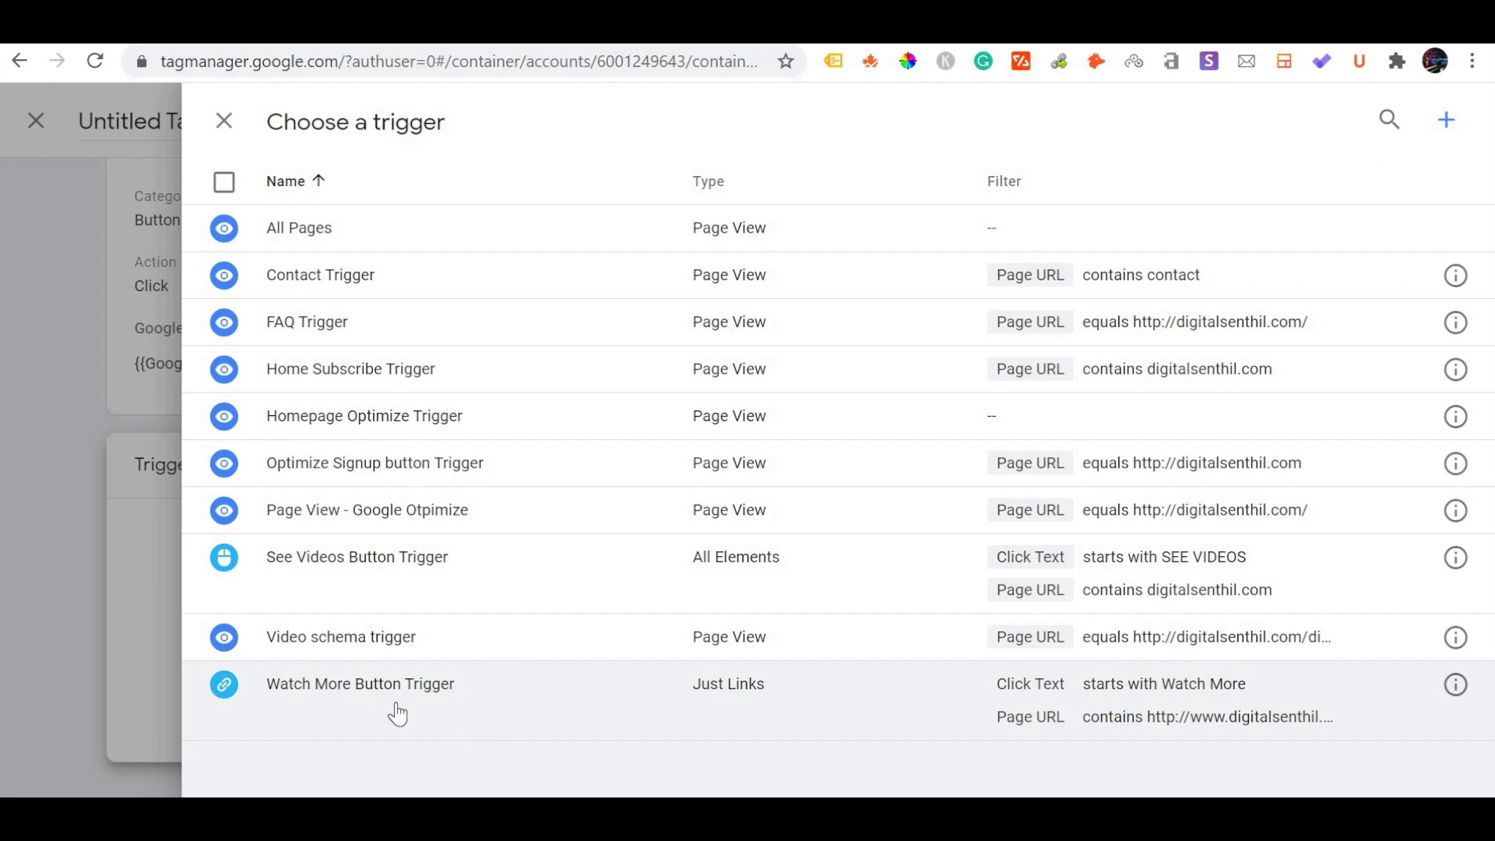
pyautogui.click(360, 684)
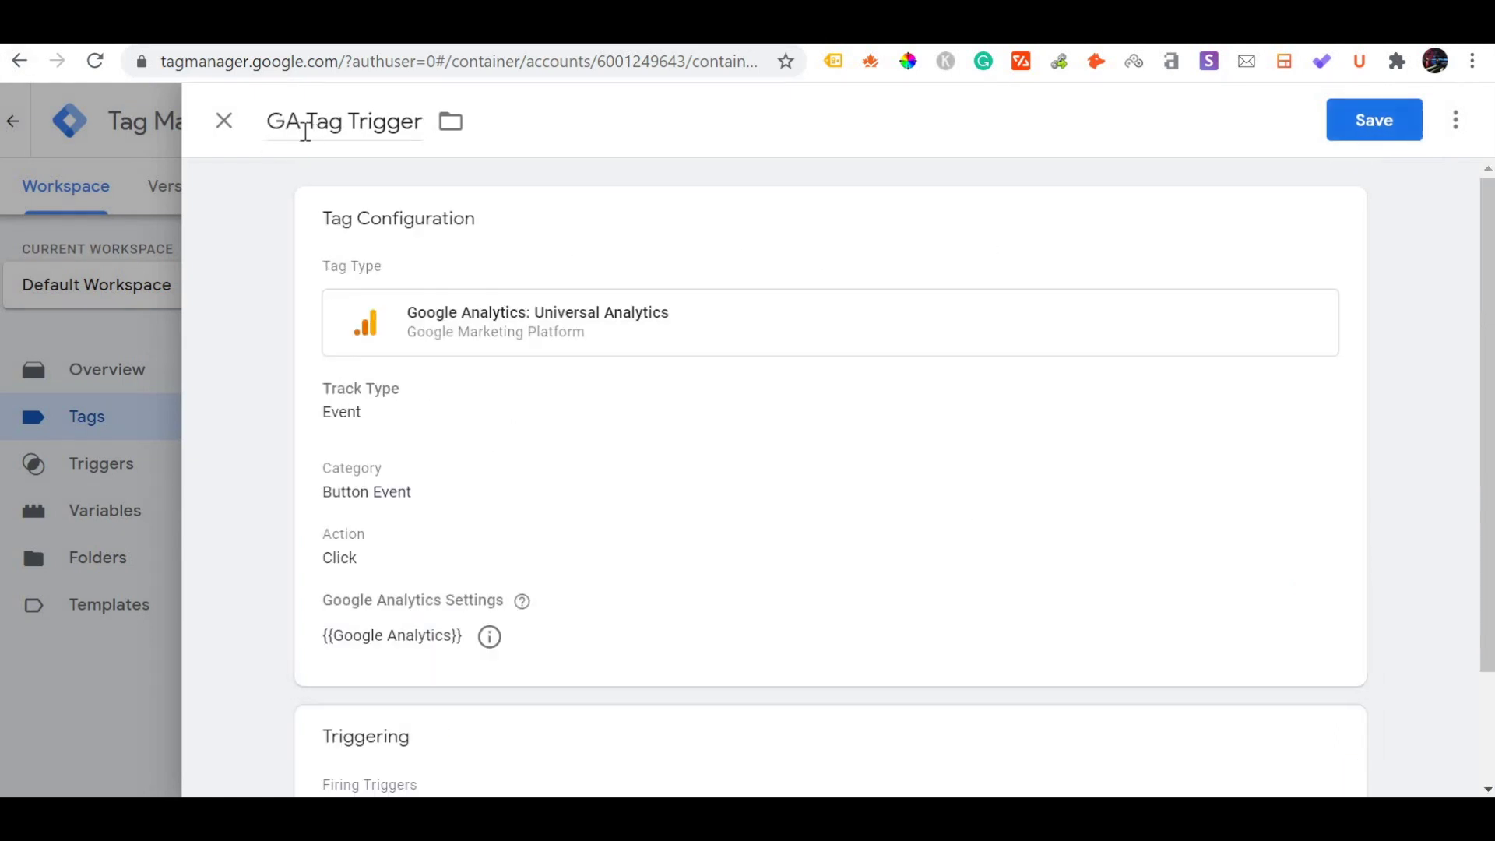
pyautogui.click(1372, 134)
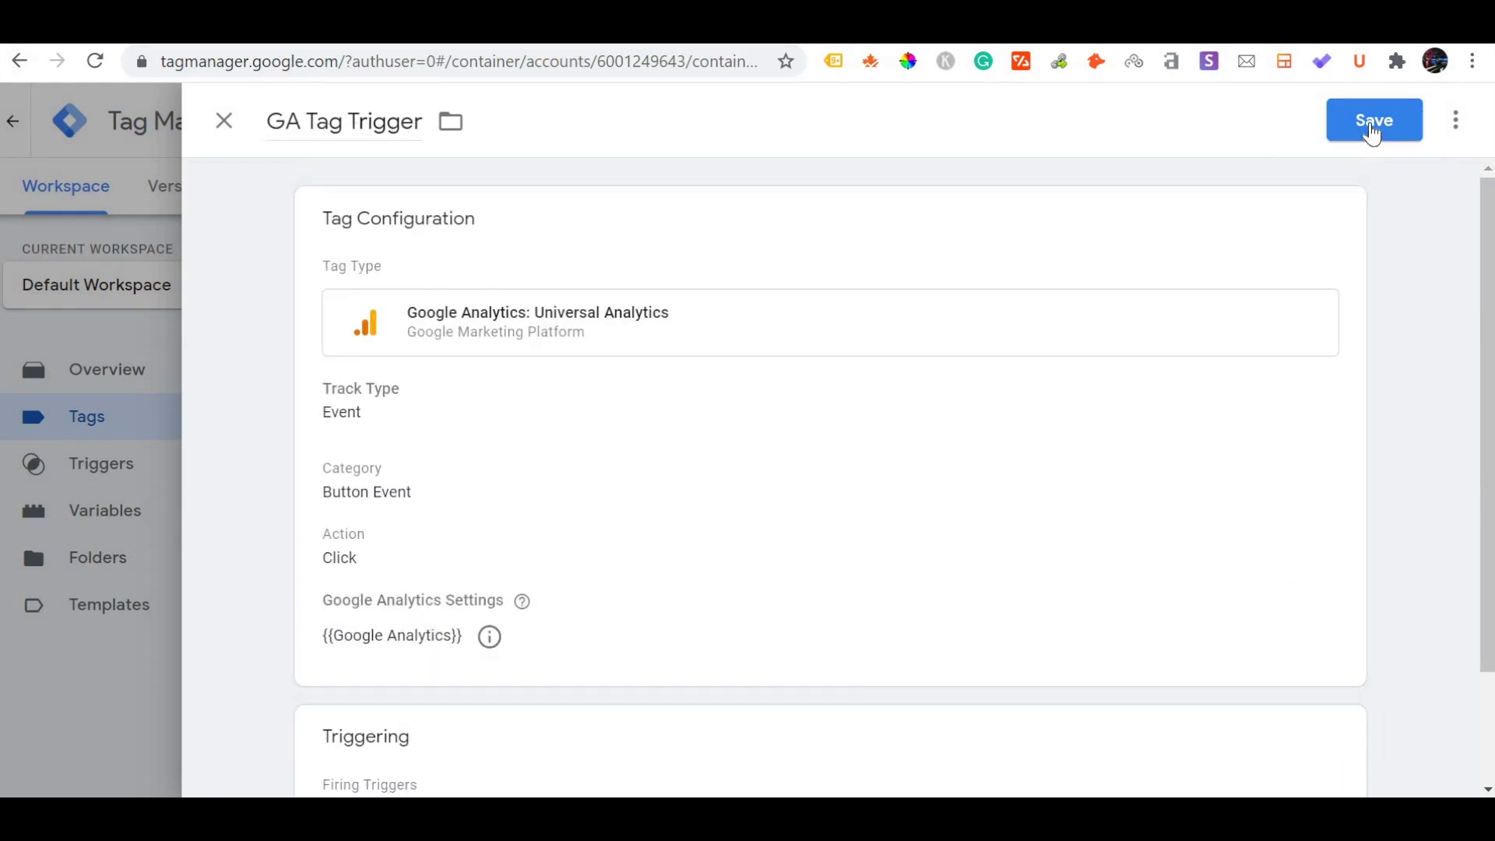
pyautogui.click(1373, 133)
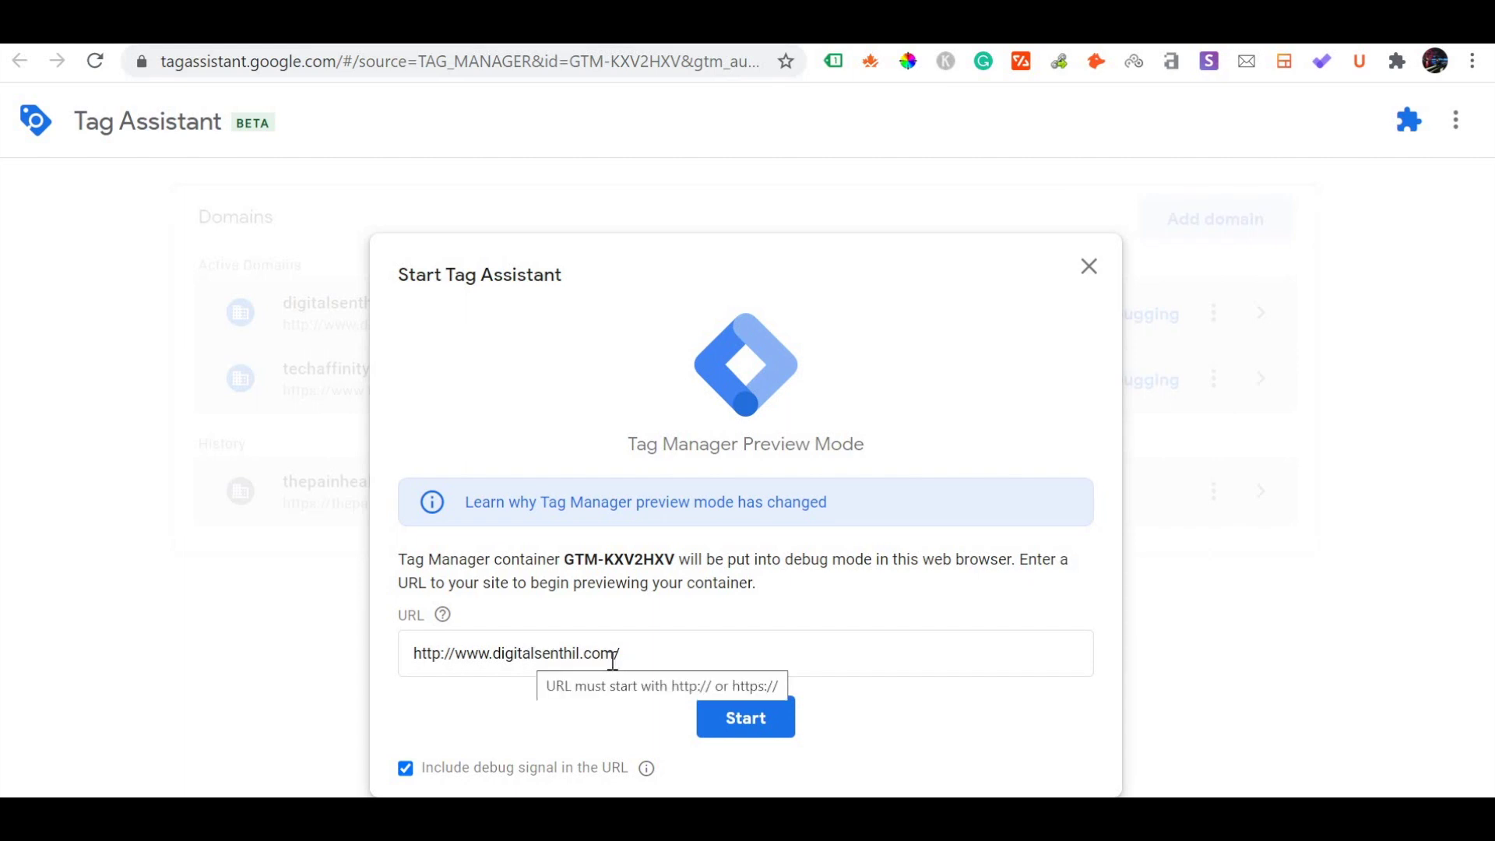
pyautogui.click(752, 721)
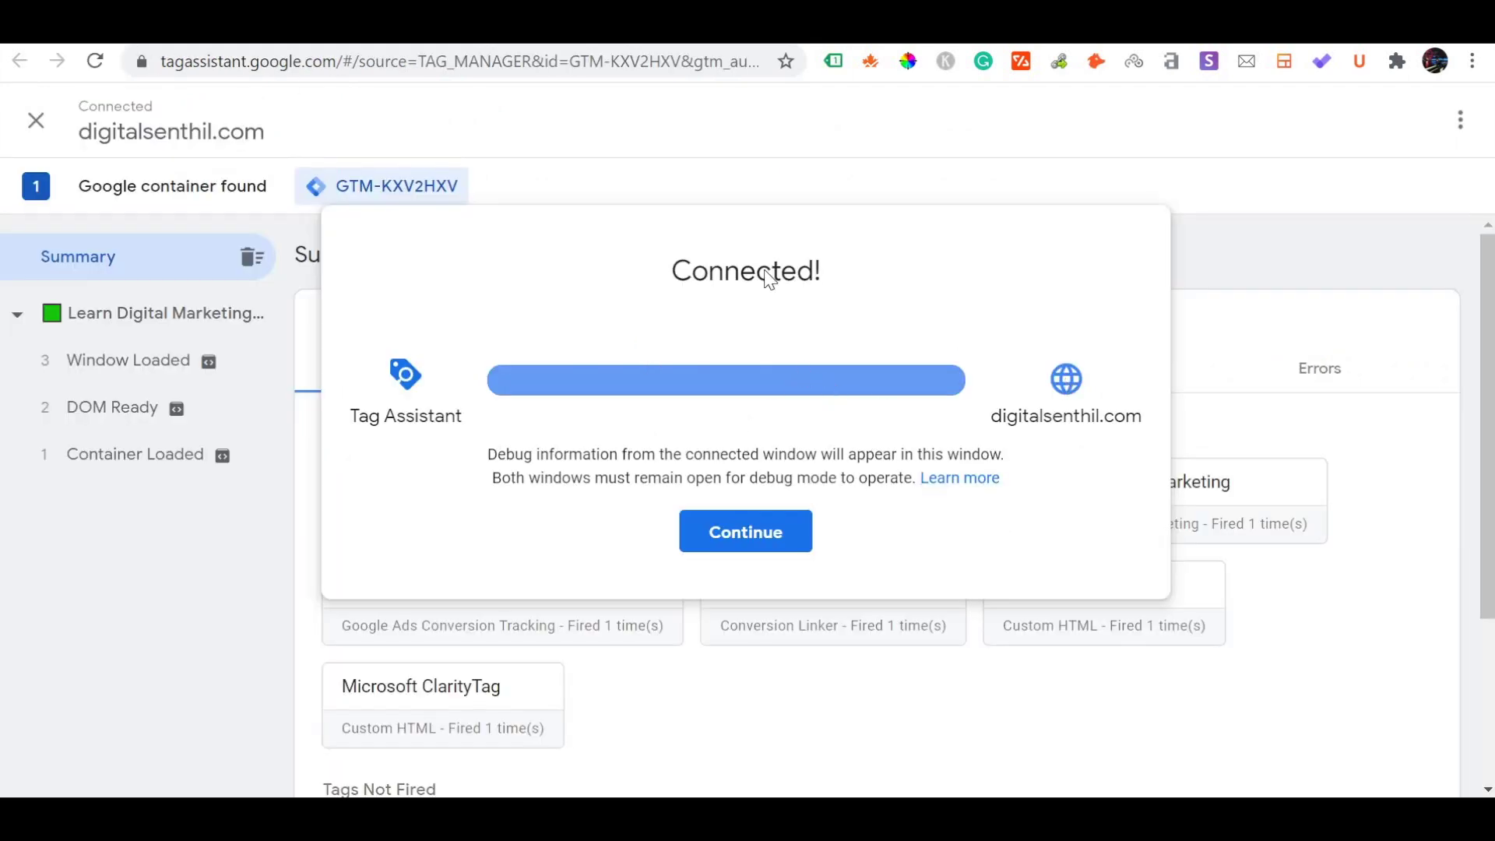
pyautogui.click(769, 540)
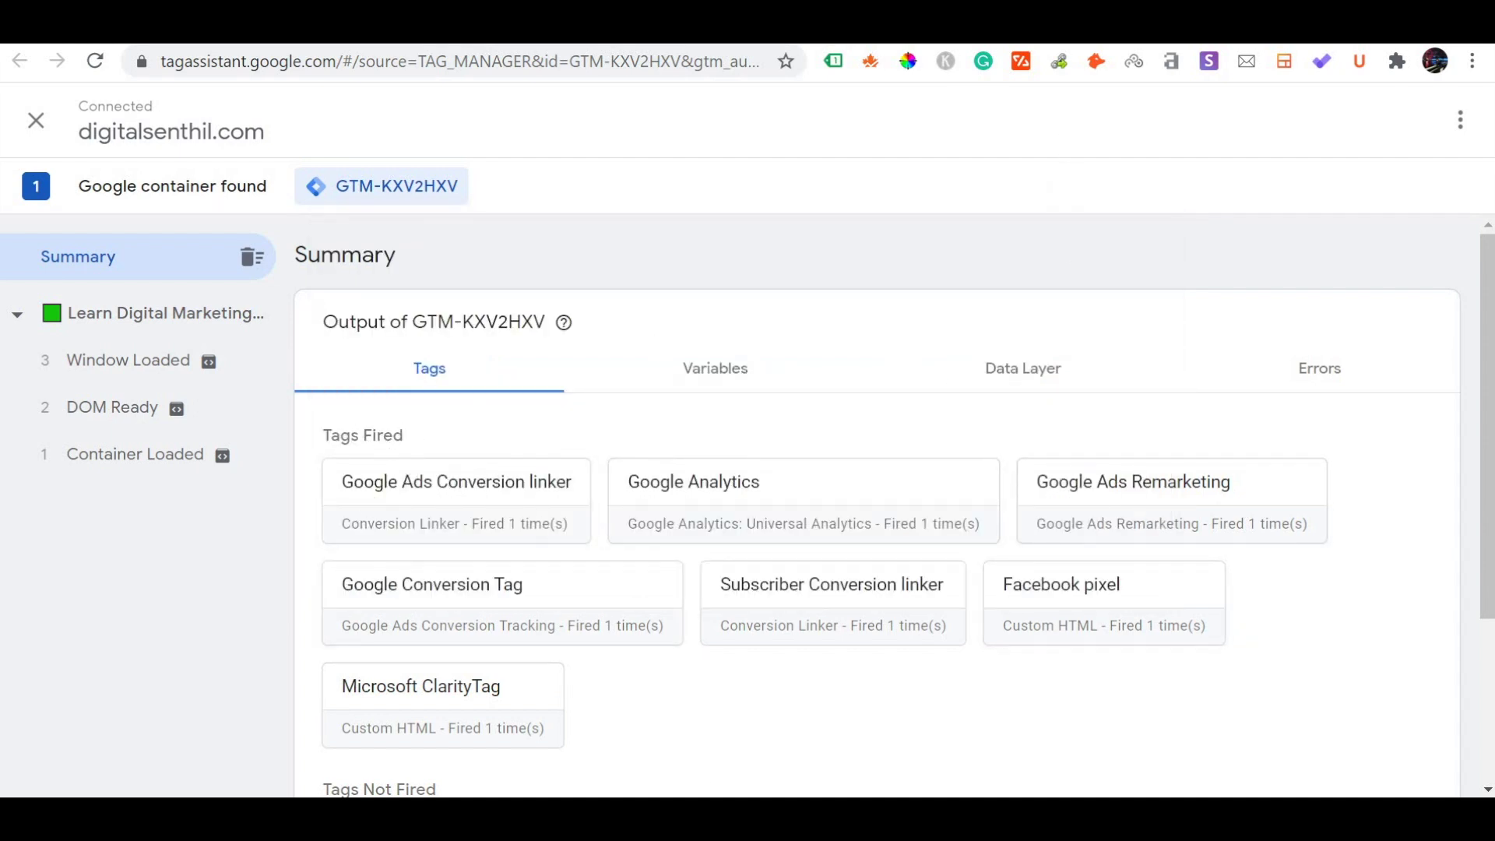
pyautogui.hotkey('alt', 'Tab')
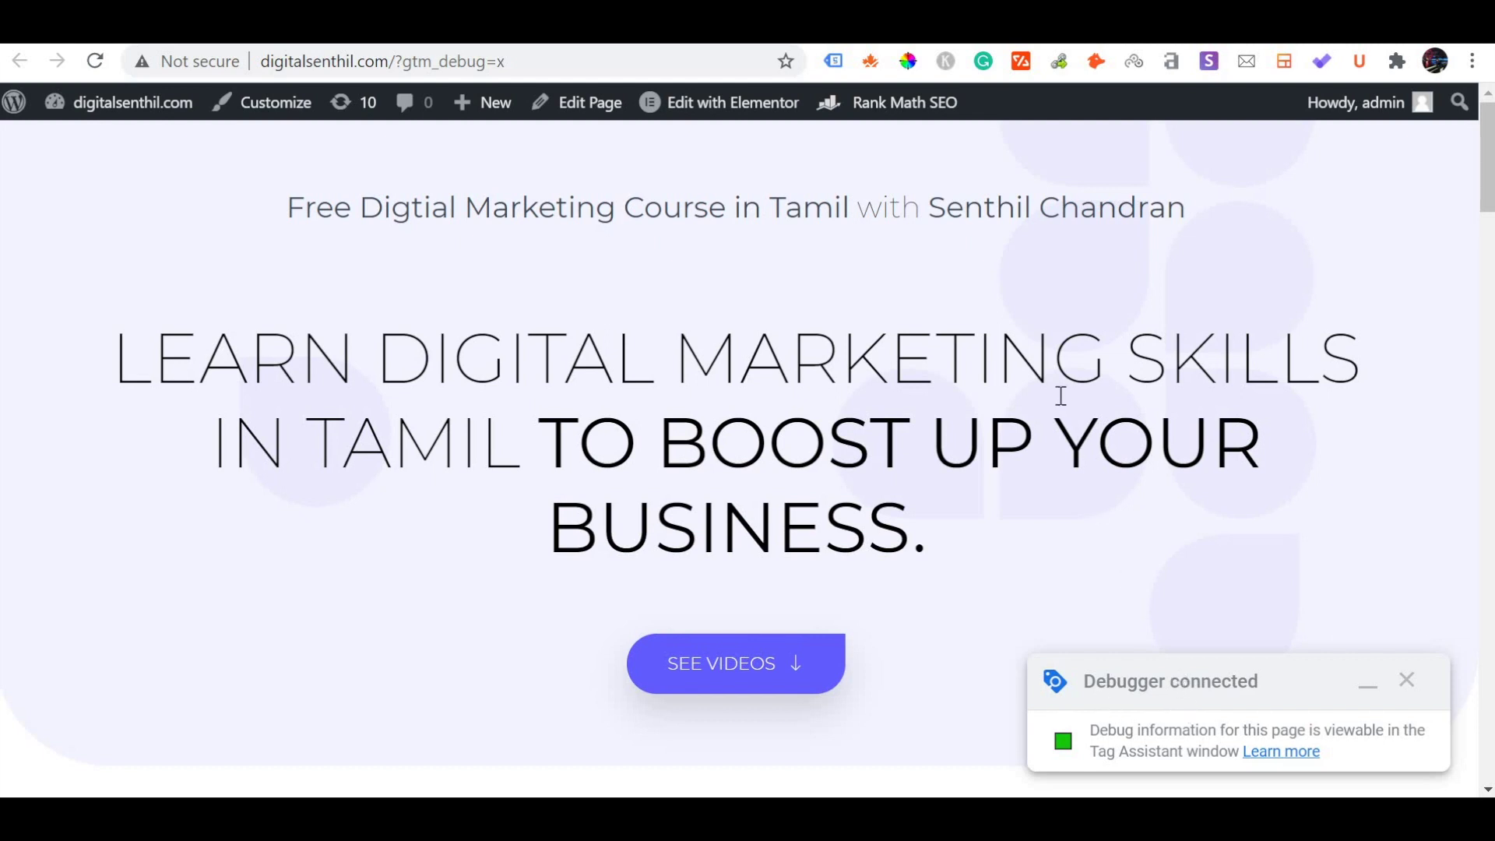
pyautogui.scroll(-20, 1060, 397)
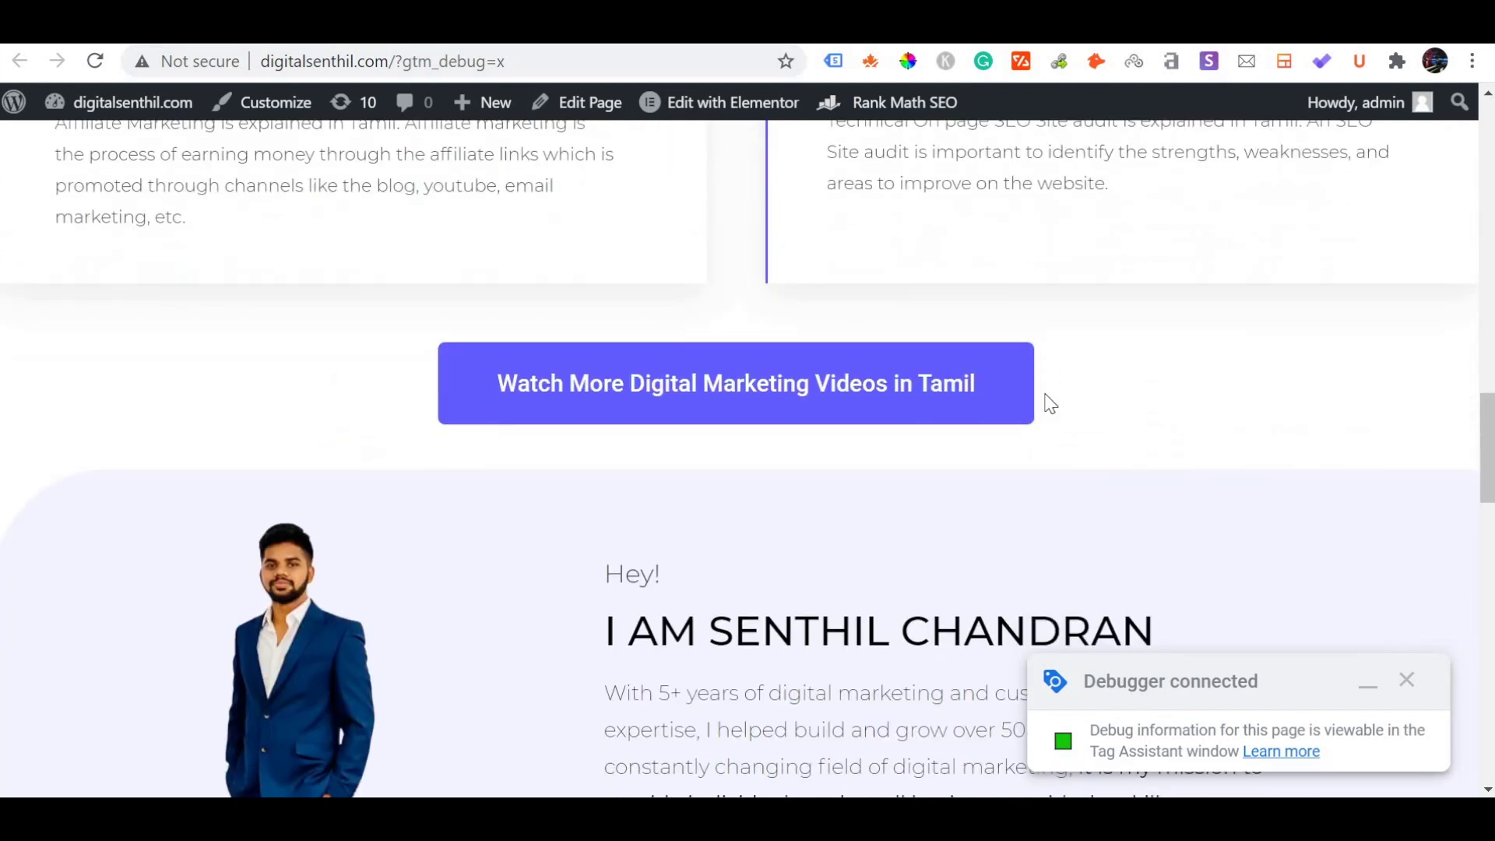
pyautogui.scroll(-1, 1051, 404)
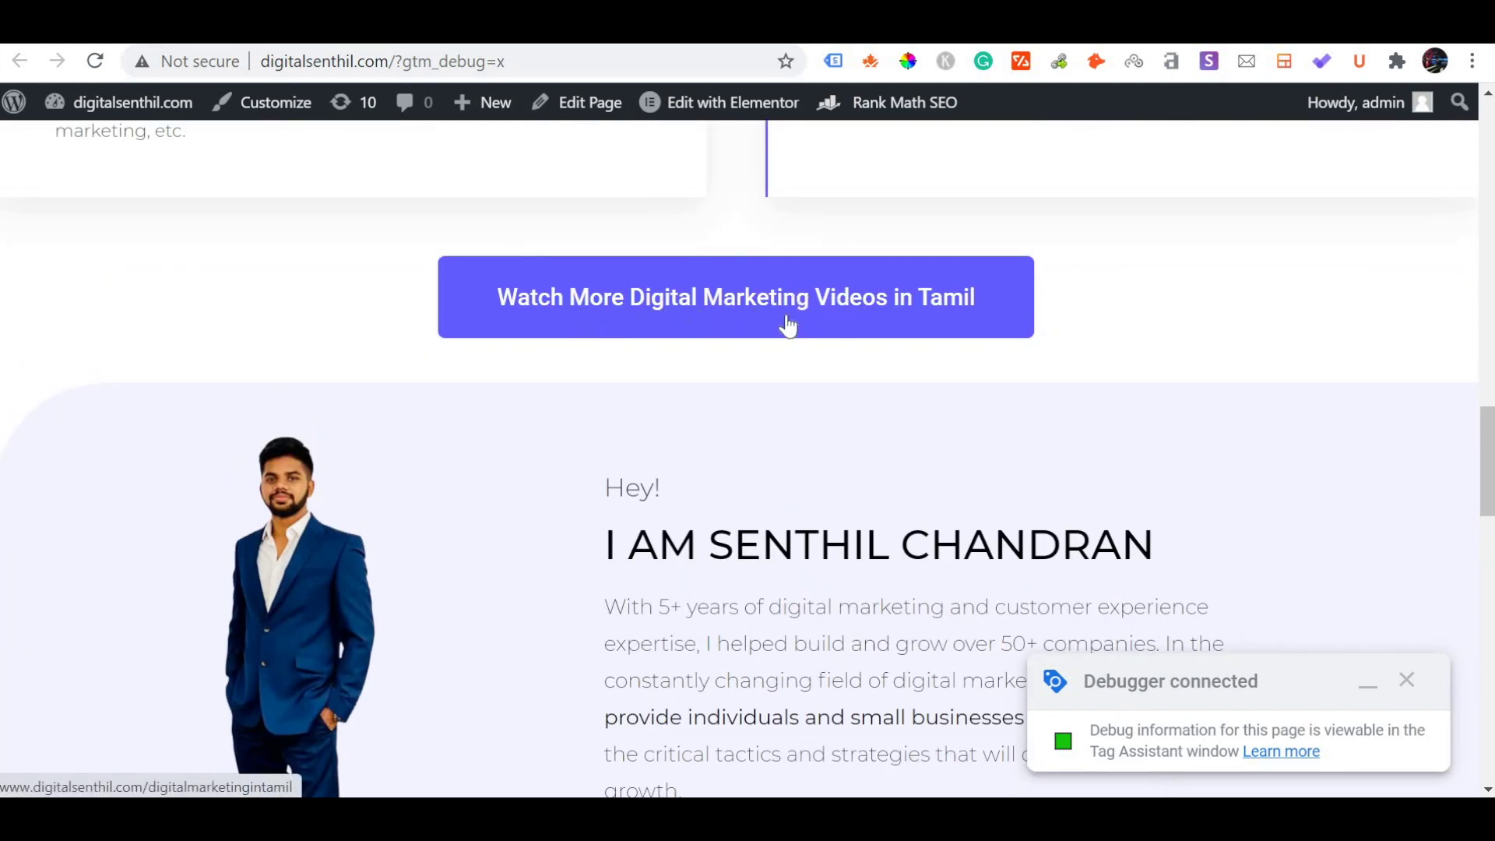
pyautogui.click(855, 324)
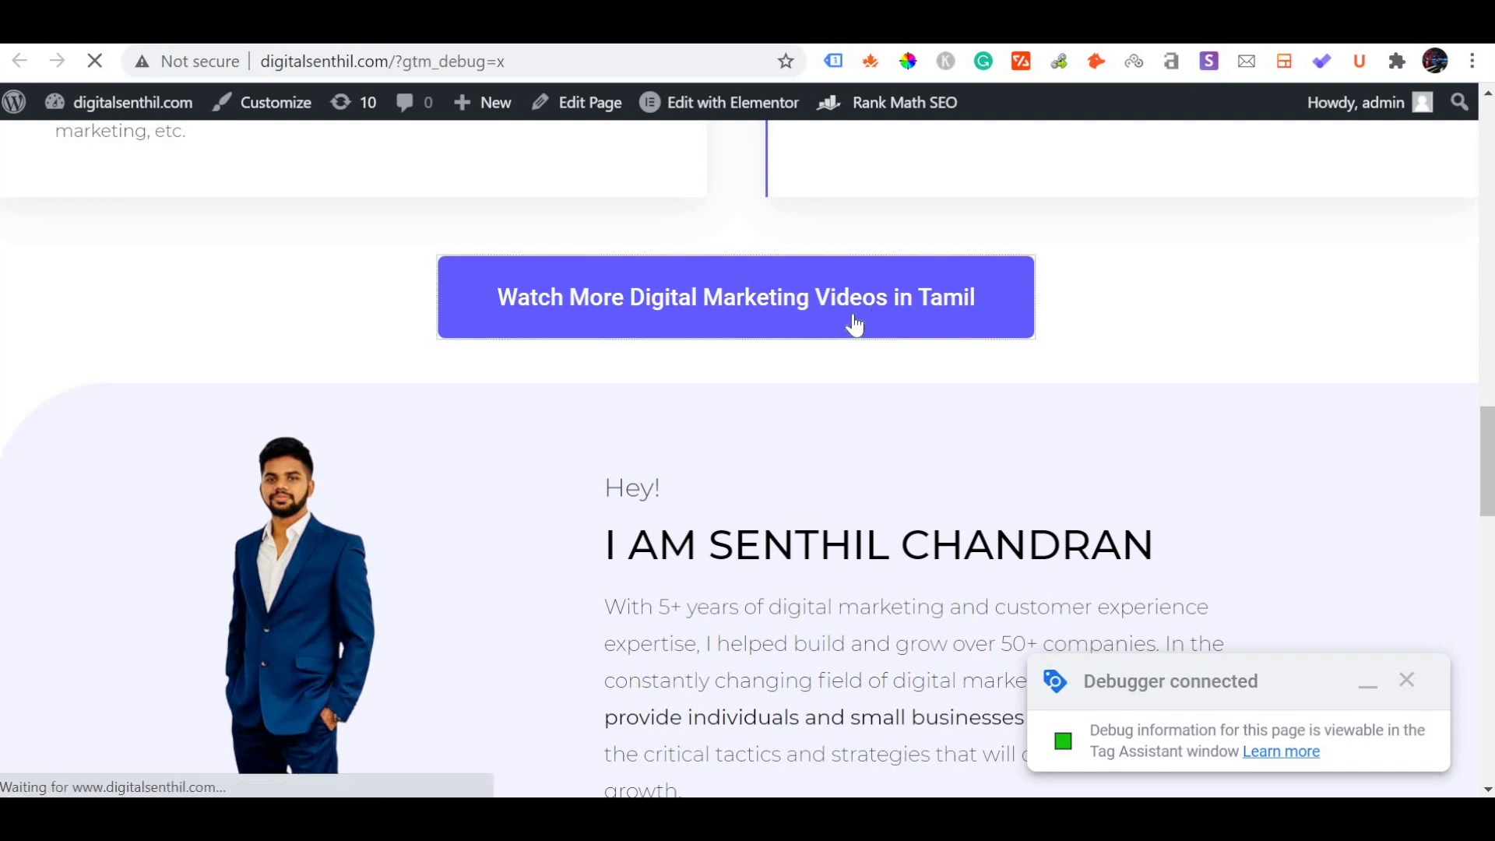
# - Examine in Tag Assistant which tags fired for the Click and Link Click events
pyautogui.hotkey('alt', 'Tab')
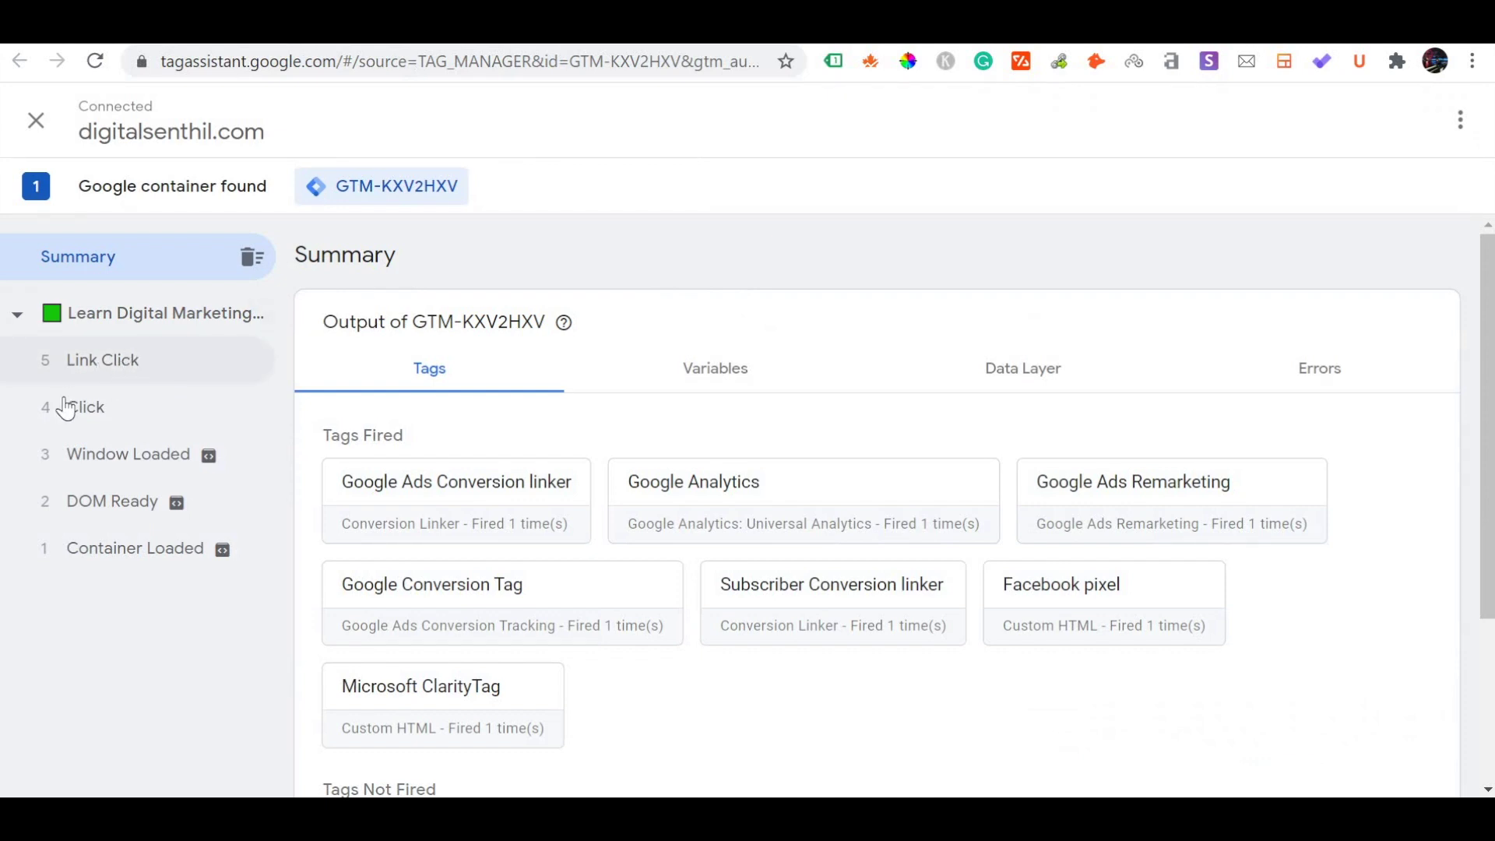
pyautogui.click(109, 408)
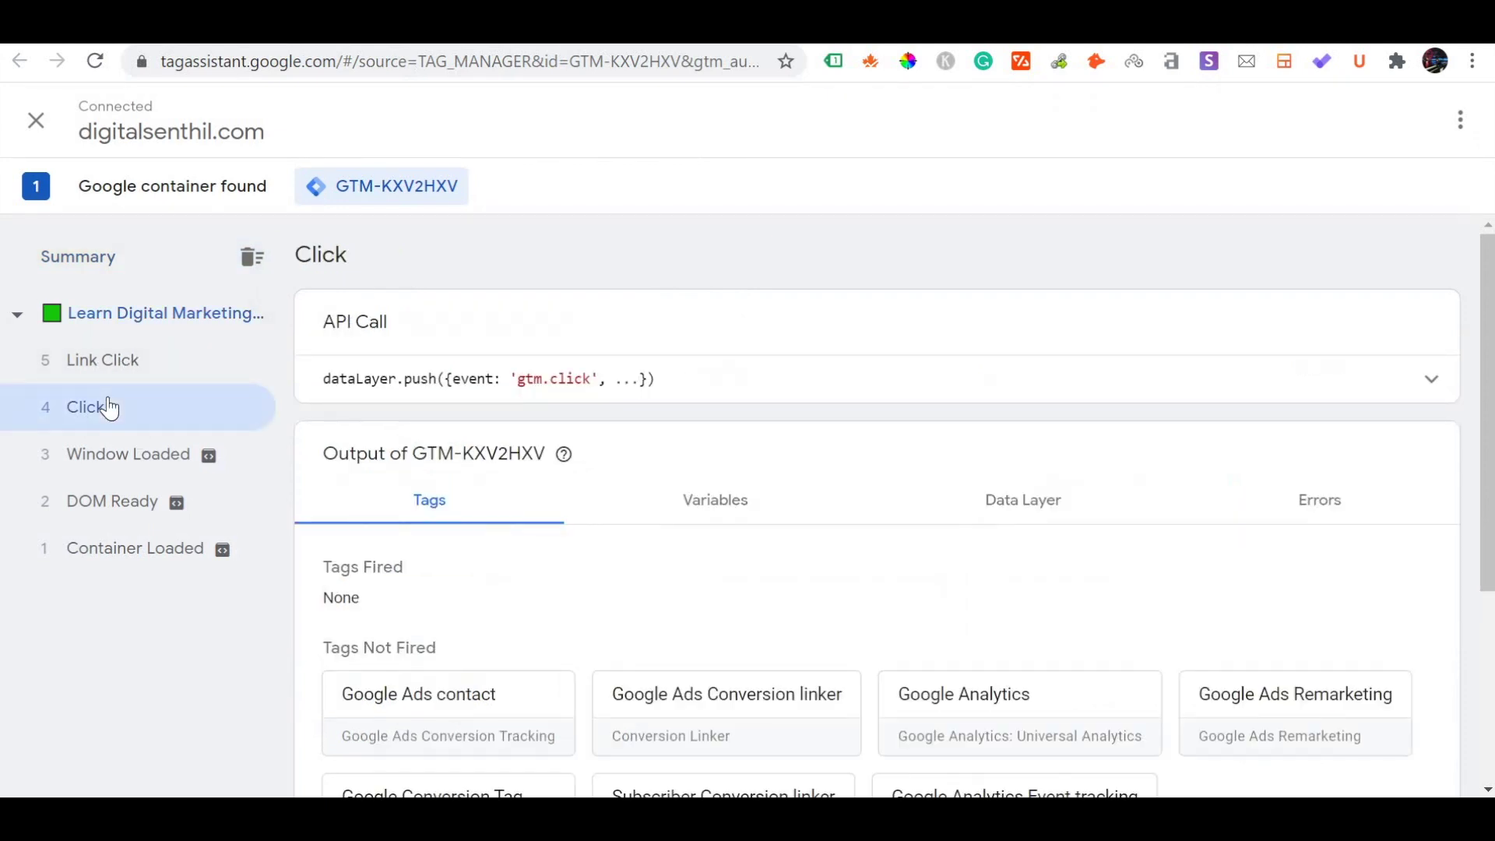
pyautogui.click(112, 366)
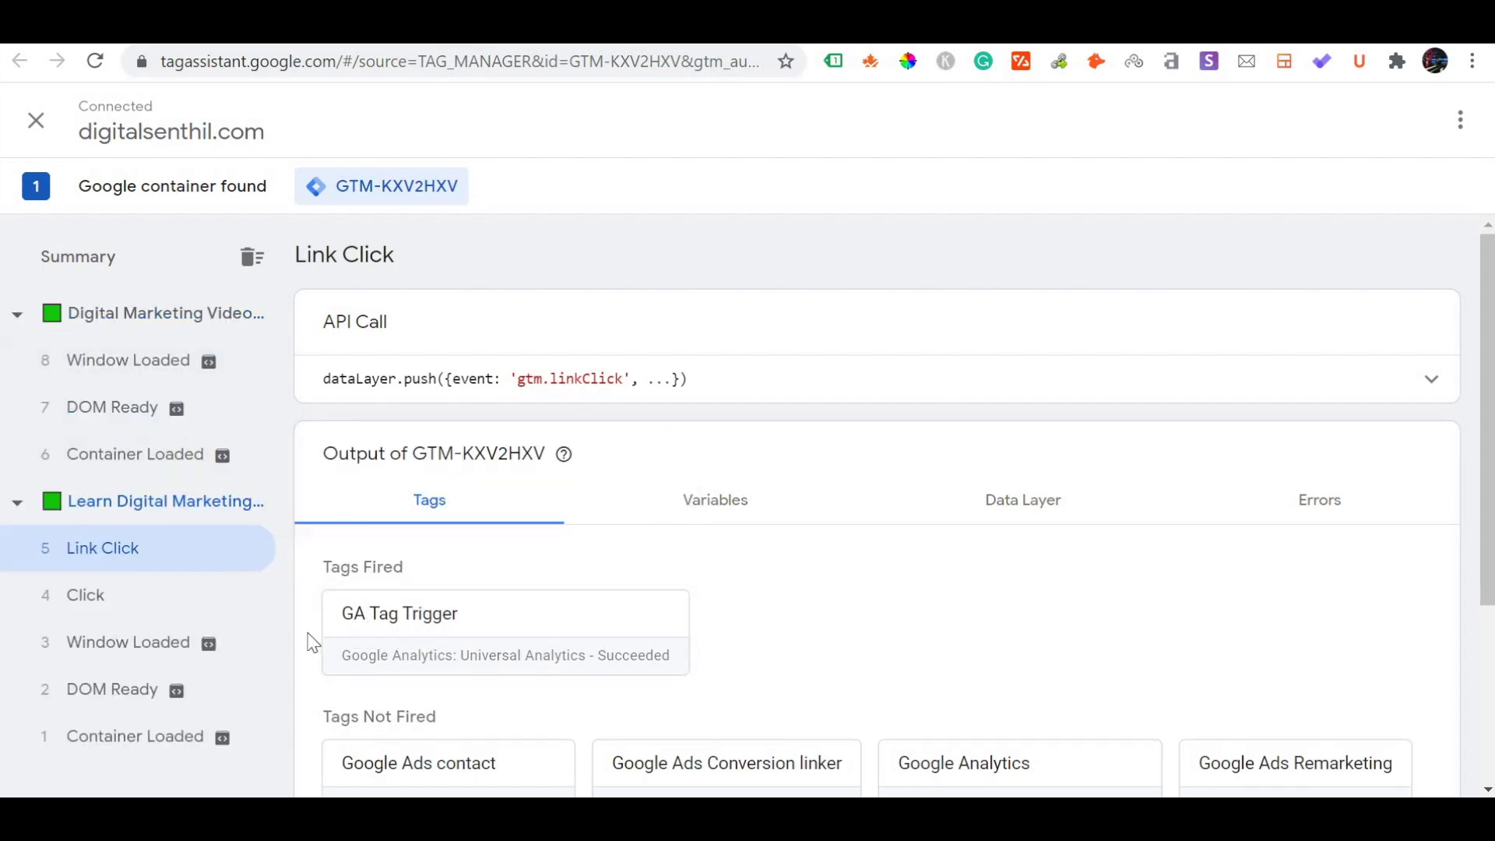
pyautogui.scroll(-2, 569, 709)
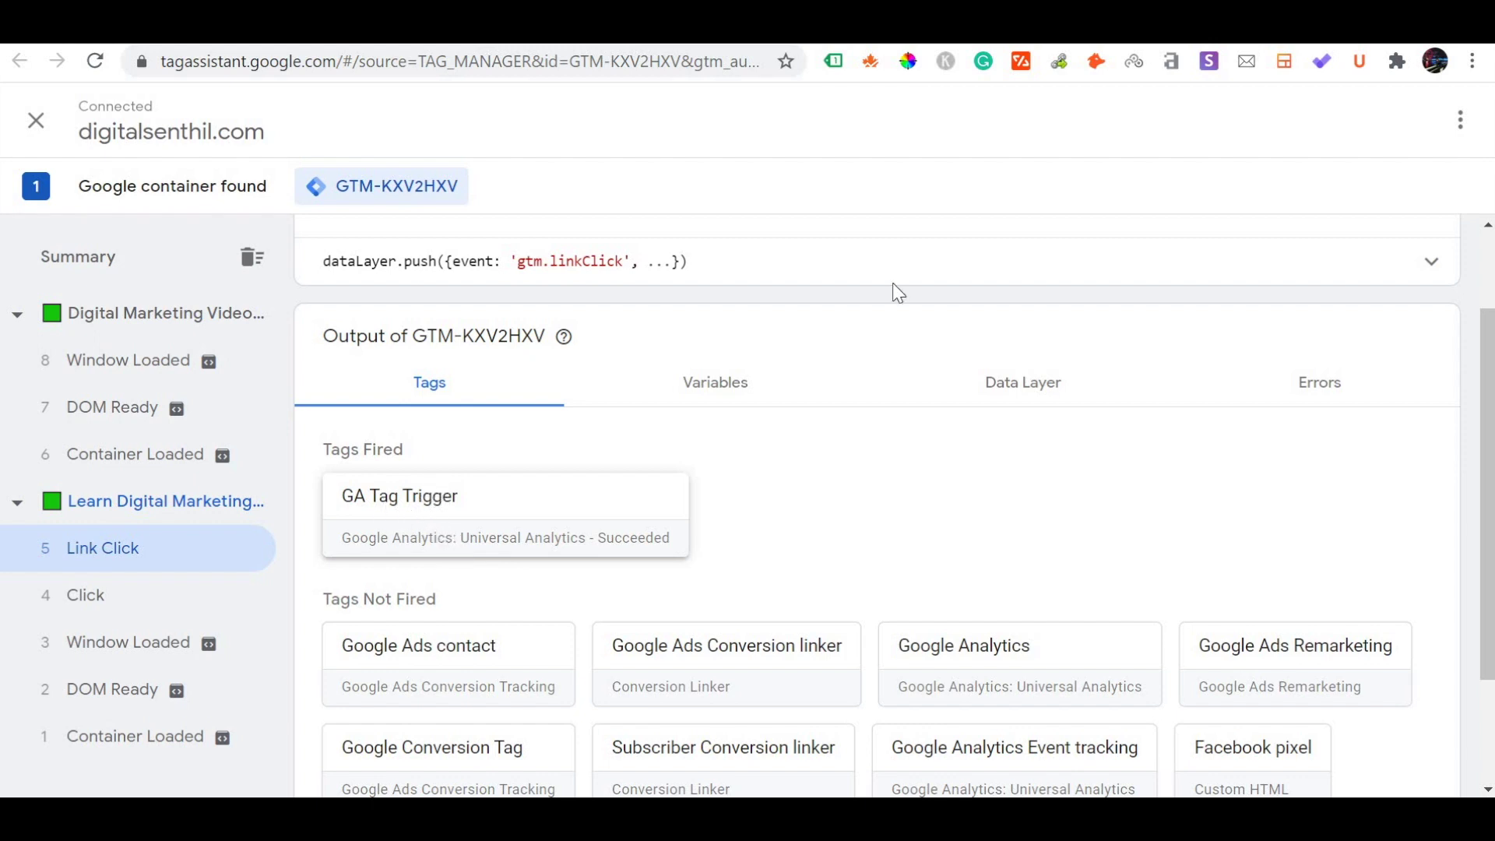
# - Look over the digital marketing videos page that the tested button leads to
pyautogui.hotkey('alt', 'Tab')
pyautogui.scroll(-15, 791, 459)
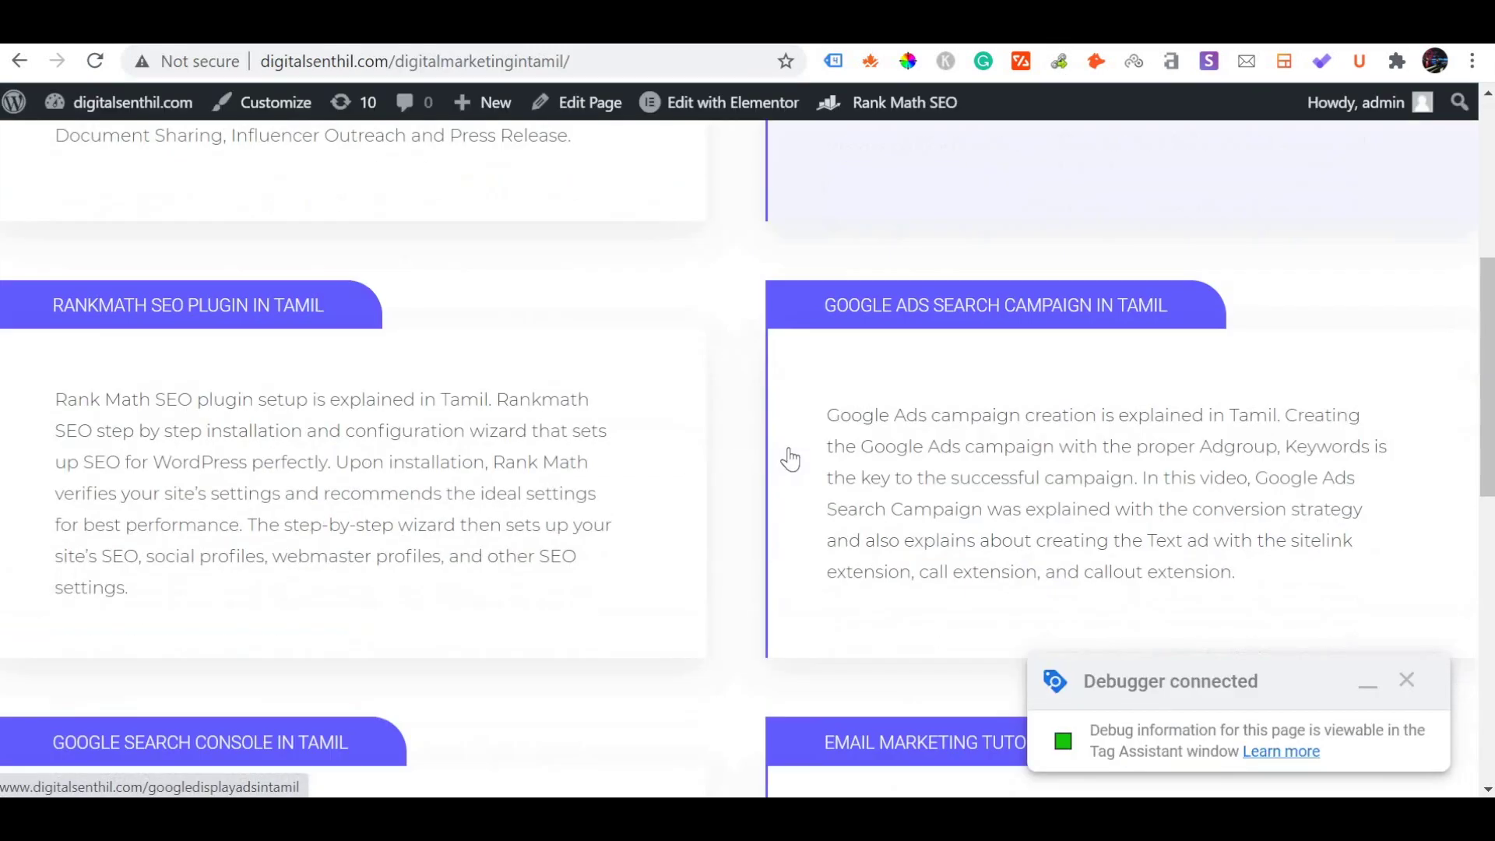
pyautogui.scroll(6, 811, 550)
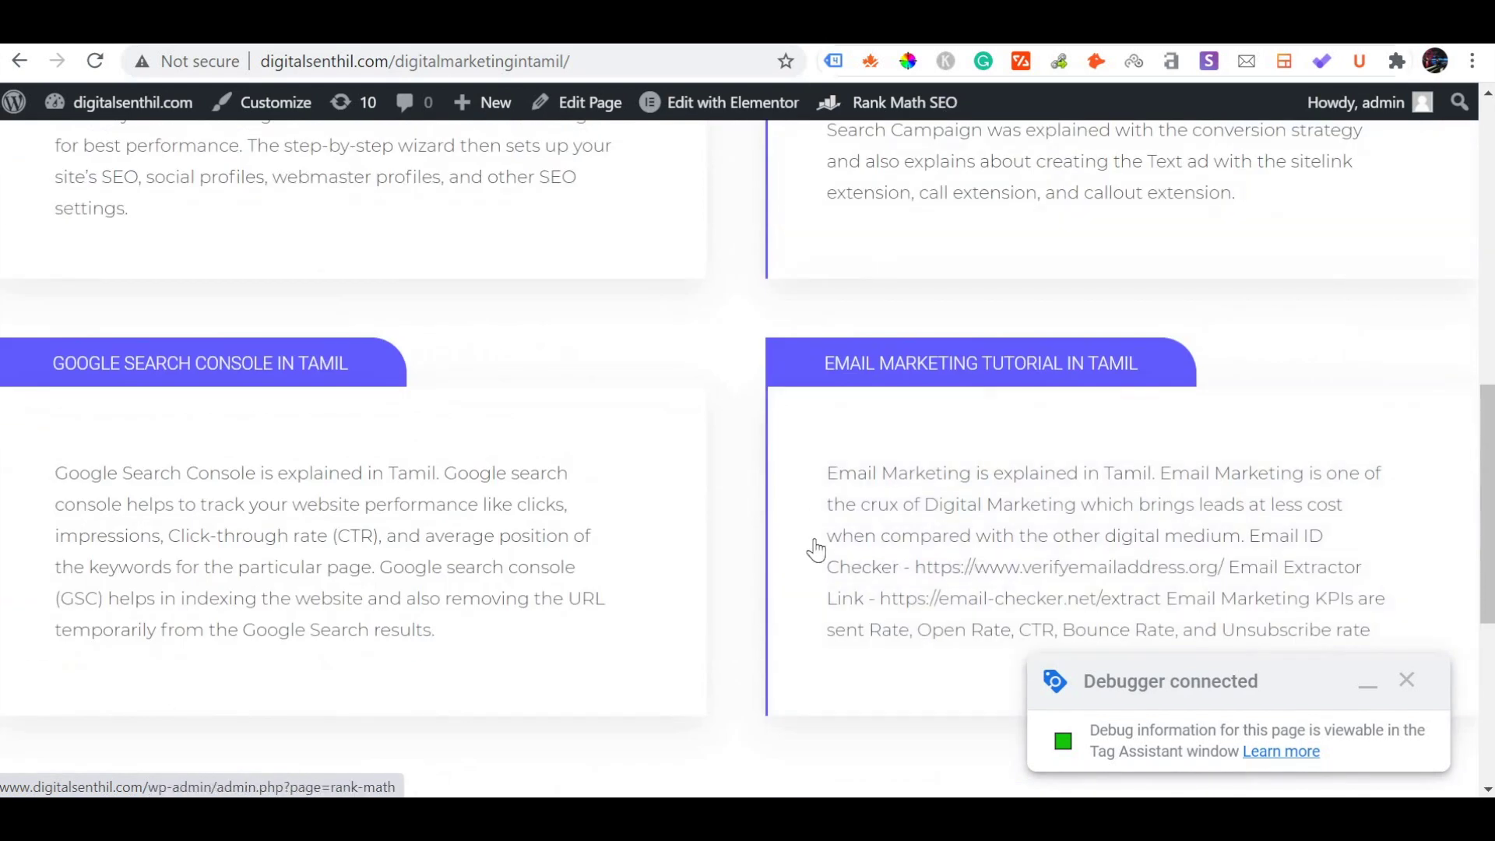
# - Check the Events Overview report for Mar 14, 2021 in Google Analytics, listing the top events by Event Action
pyautogui.hotkey('alt', 'Tab')
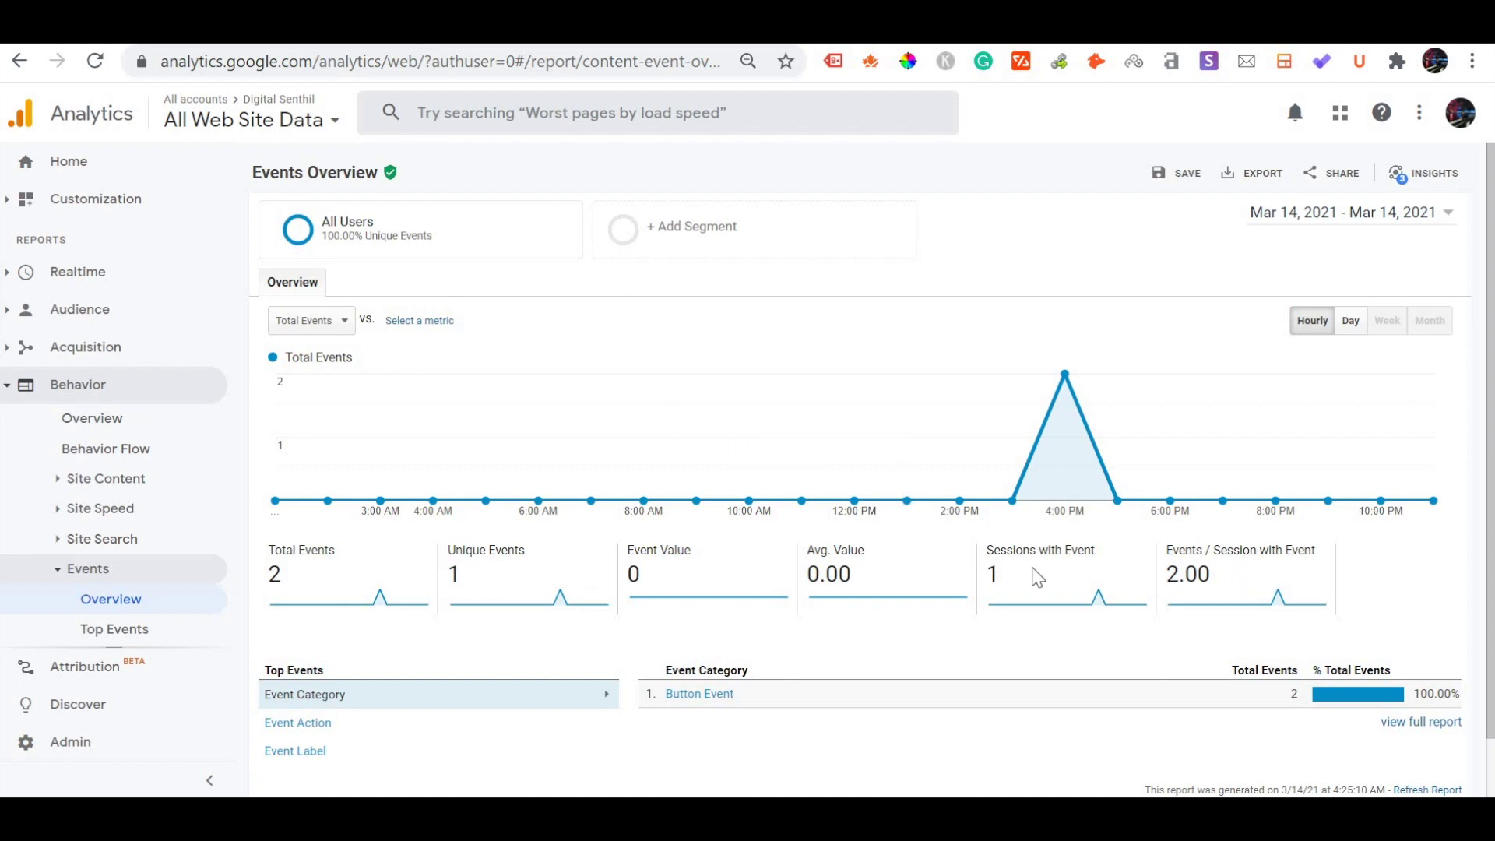
pyautogui.click(361, 726)
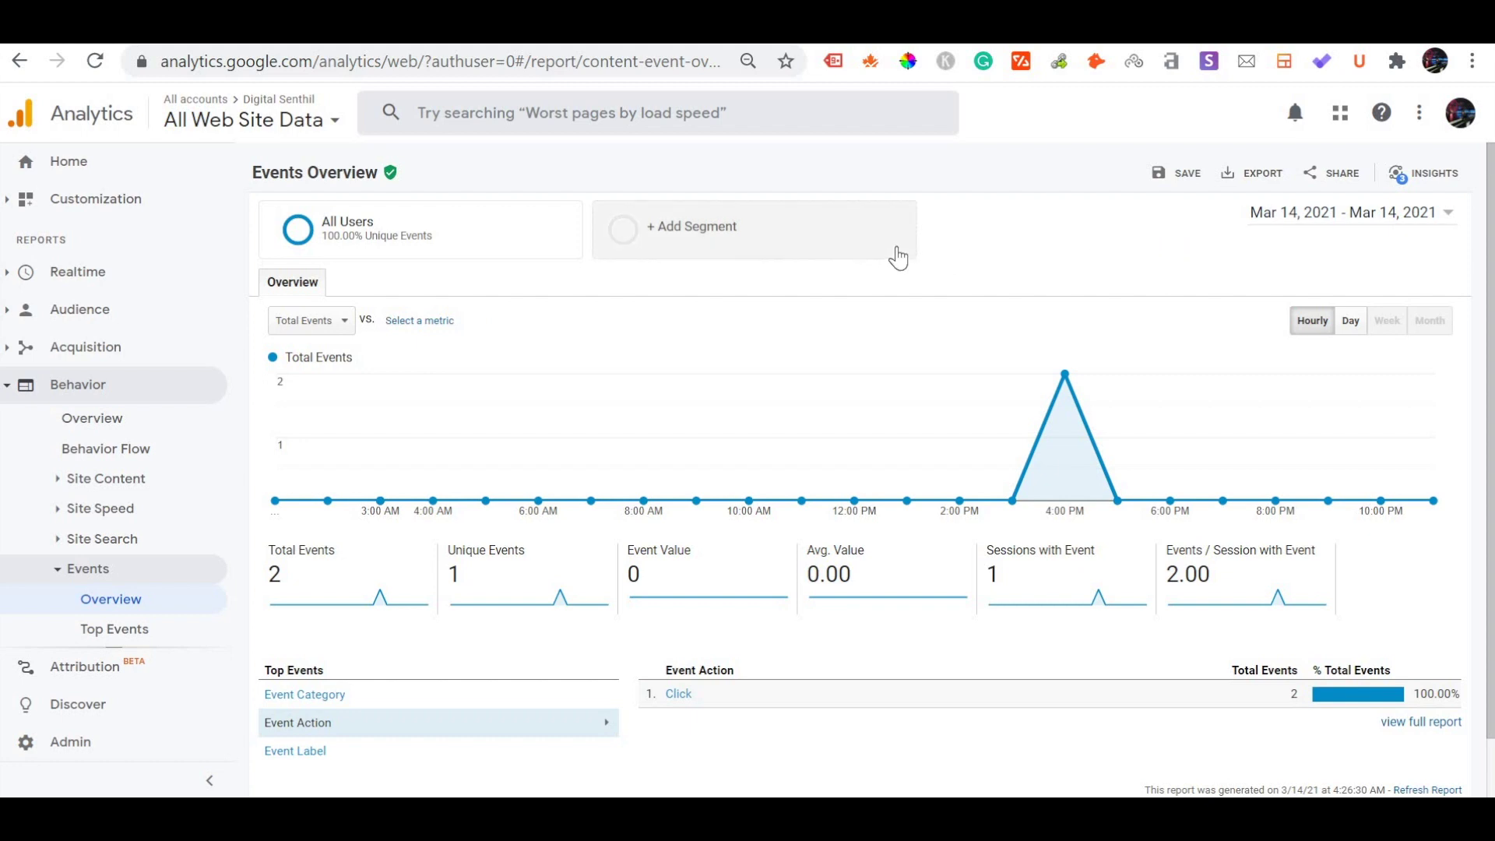
# - Look at the See Videos button on the website's home page and view the Events Overview report for Mar 7 to Mar 13, 2021
pyautogui.hotkey('ctrl', 'Tab')
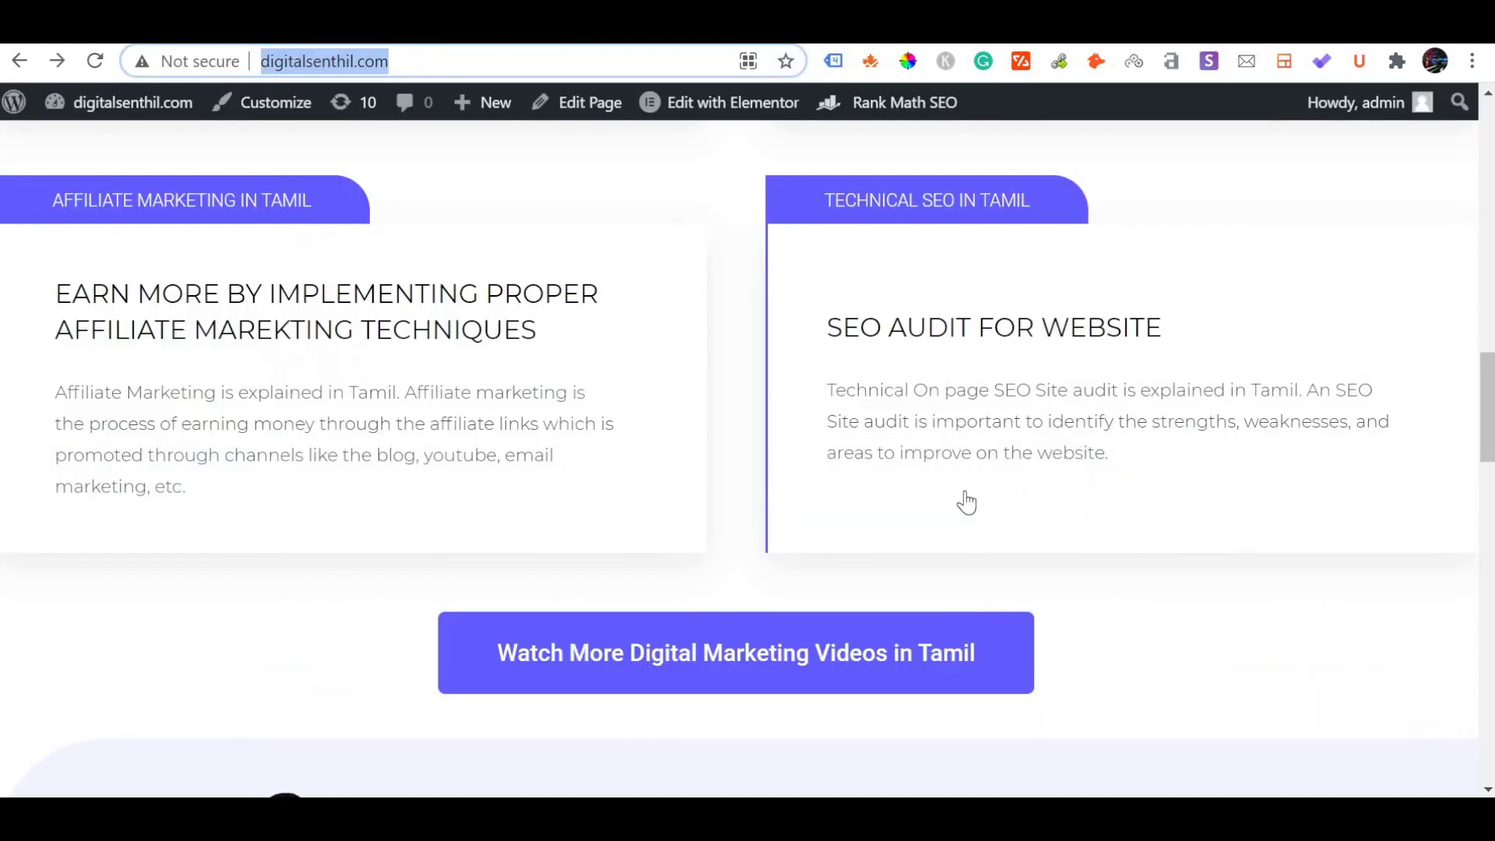
pyautogui.scroll(15, 965, 502)
pyautogui.scroll(-3, 751, 501)
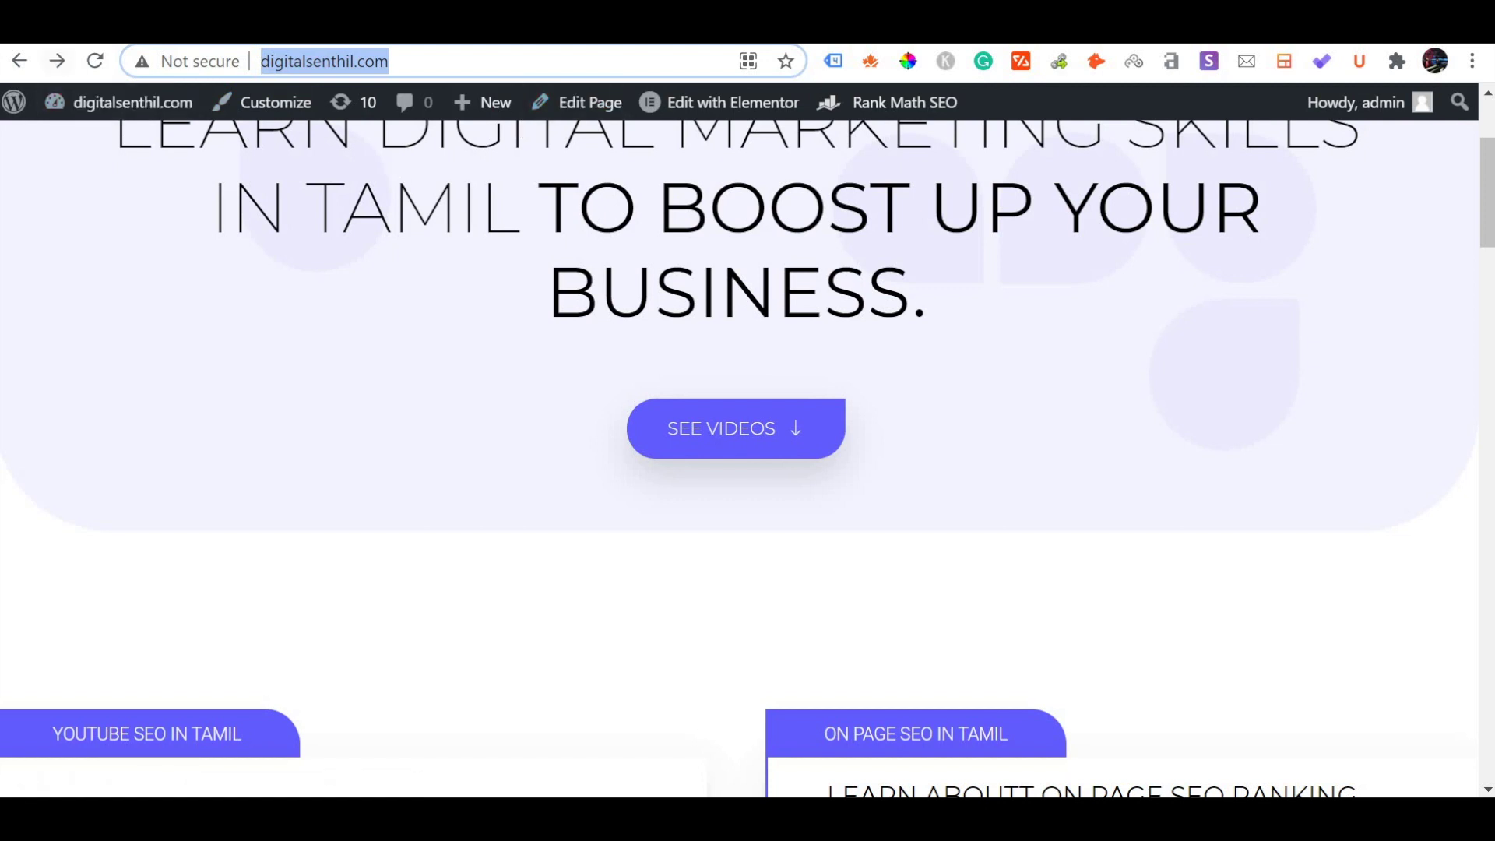
pyautogui.click(57, 60)
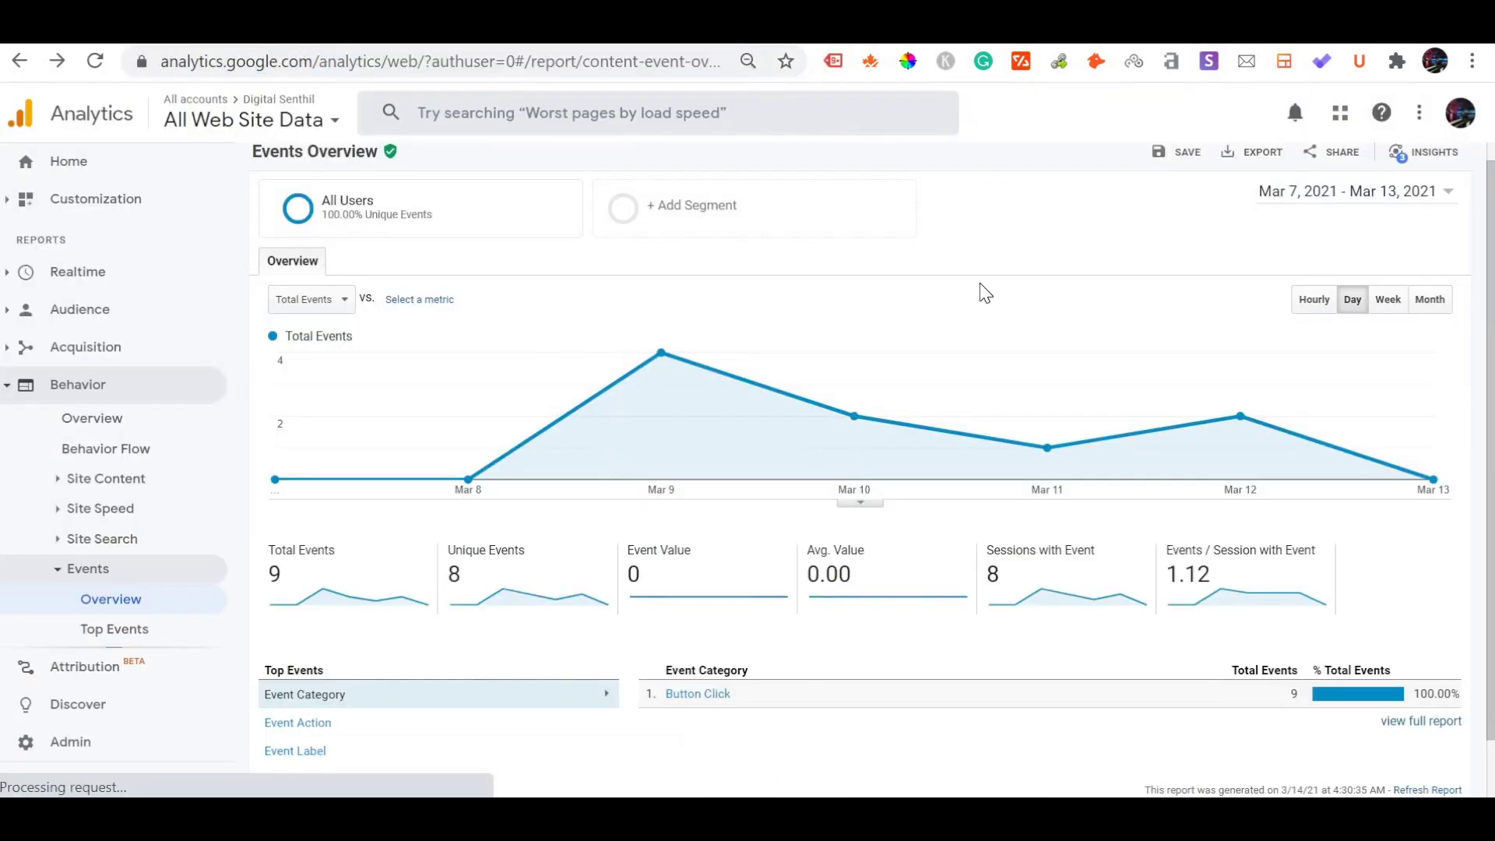
# - Open the Button Click event category in the Google Analytics events report and select Source / Medium as its secondary dimension
pyautogui.hotkey('alt', 'Left')
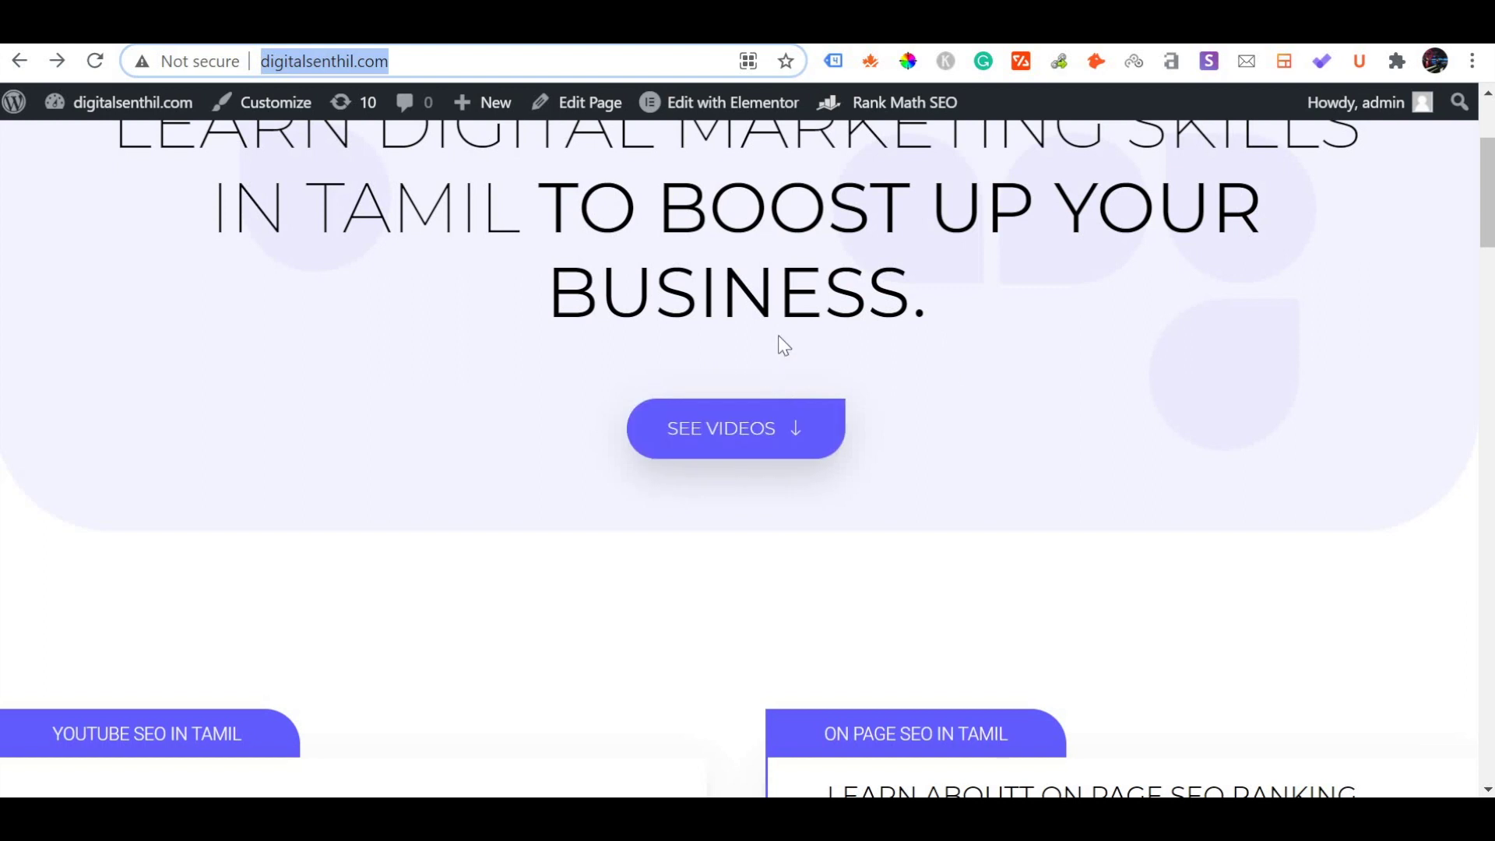
pyautogui.hotkey('alt', 'Right')
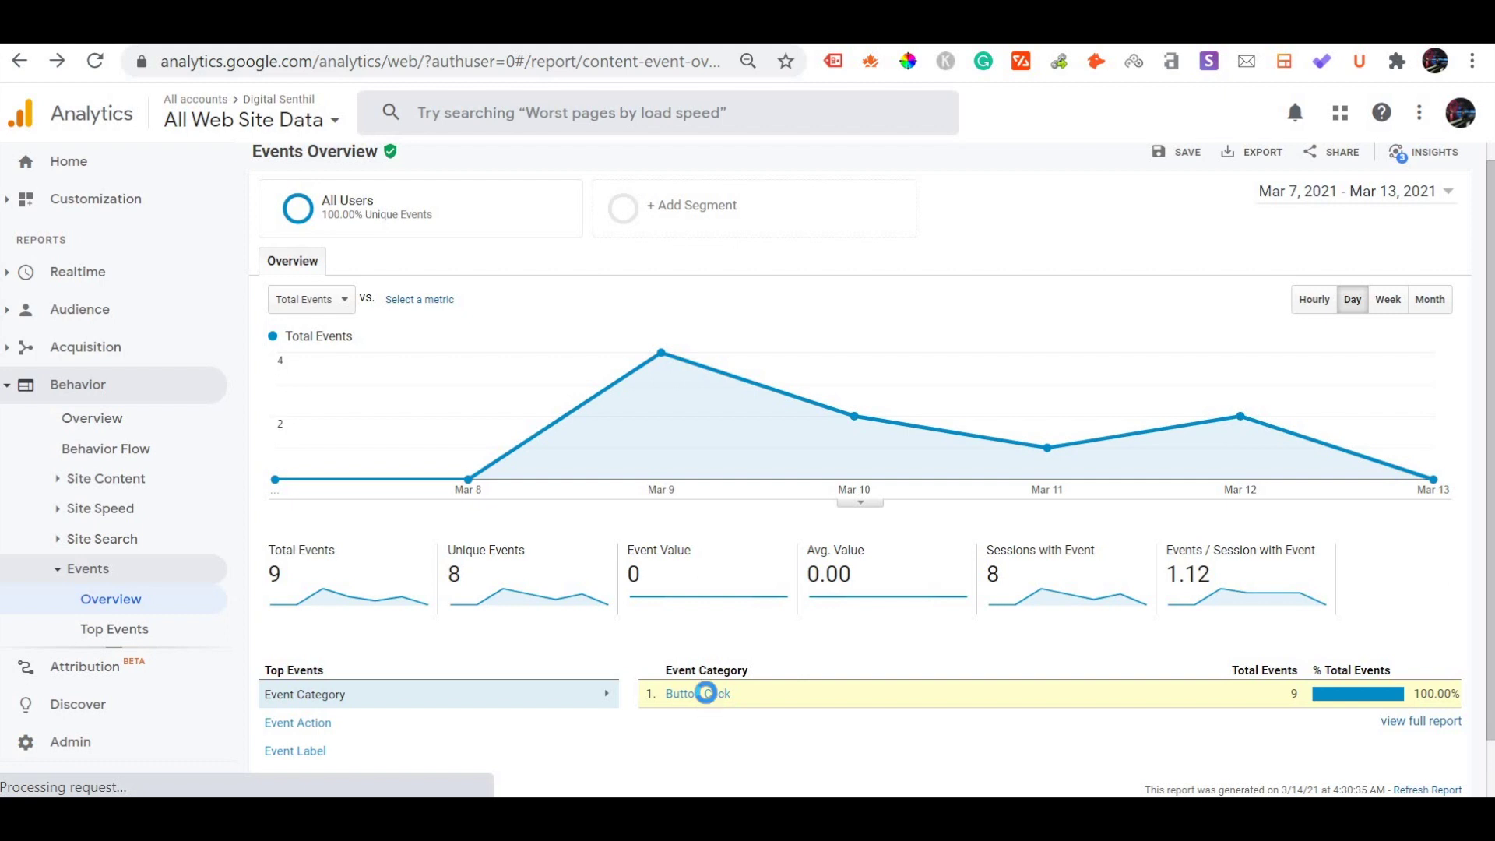
pyautogui.click(704, 694)
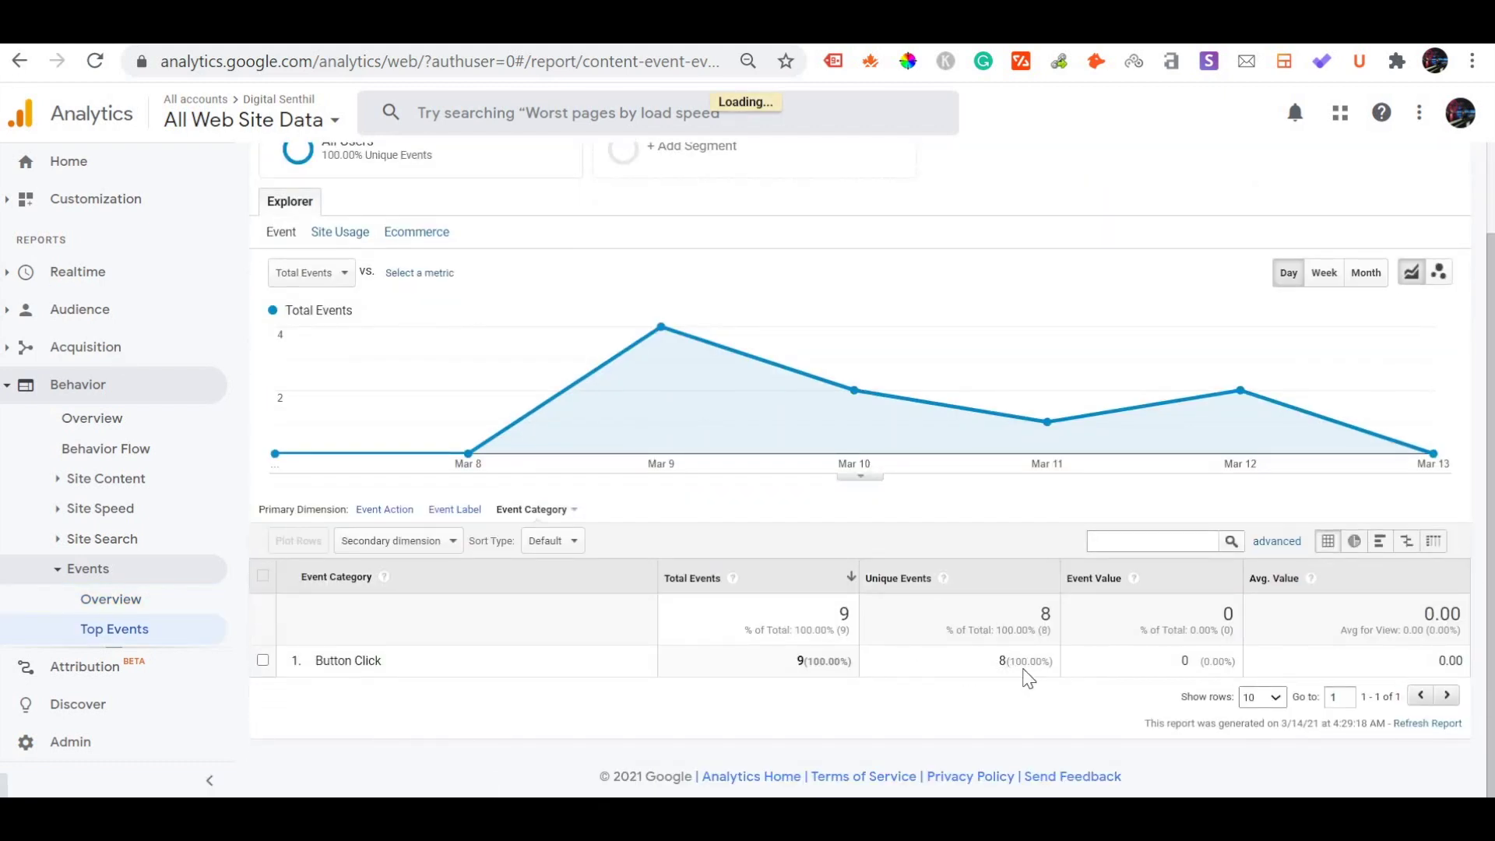
pyautogui.click(443, 552)
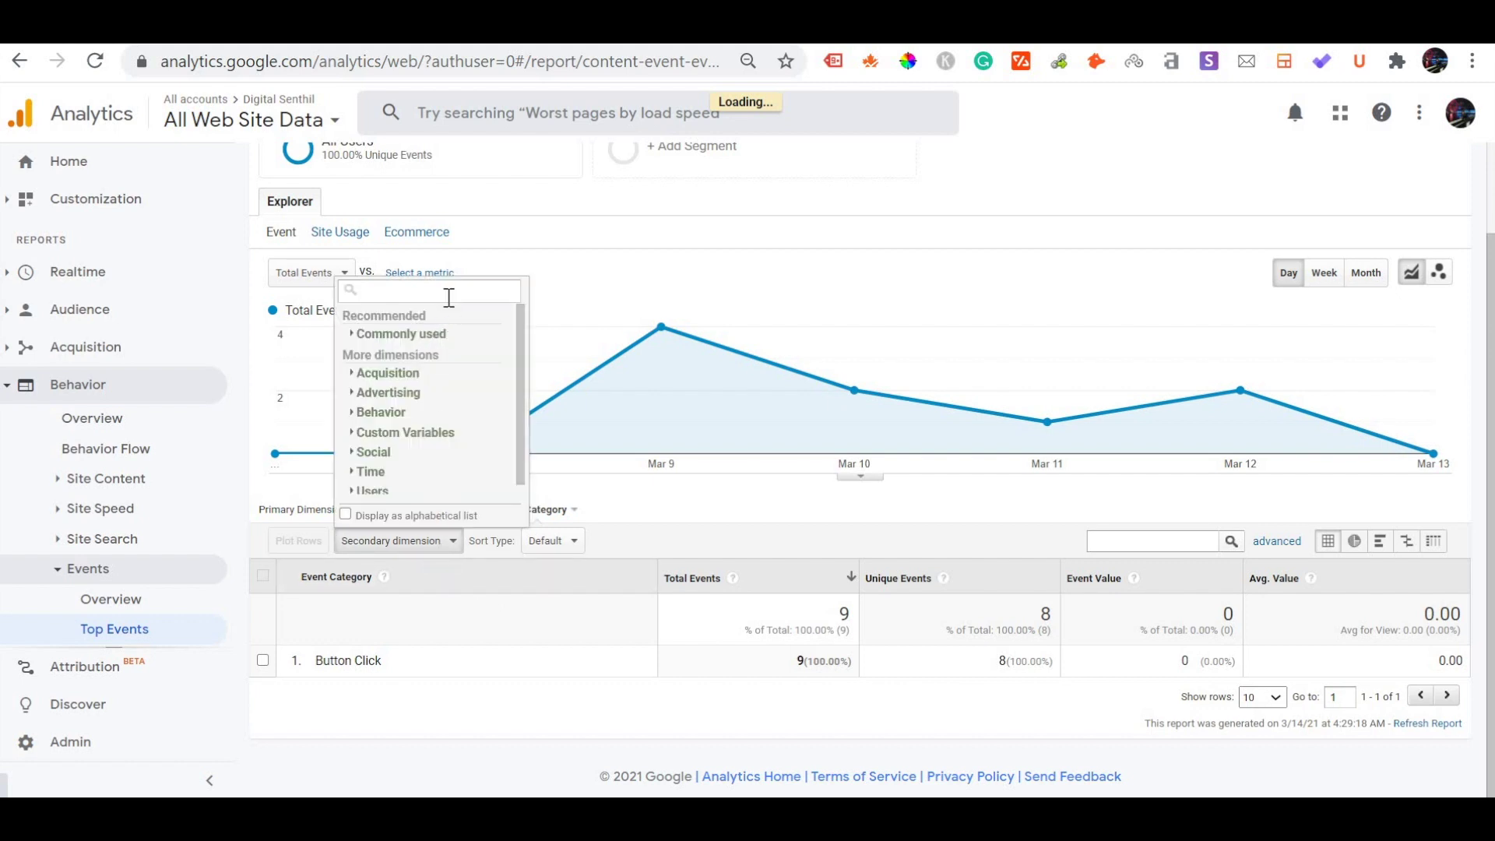
pyautogui.write('sour')
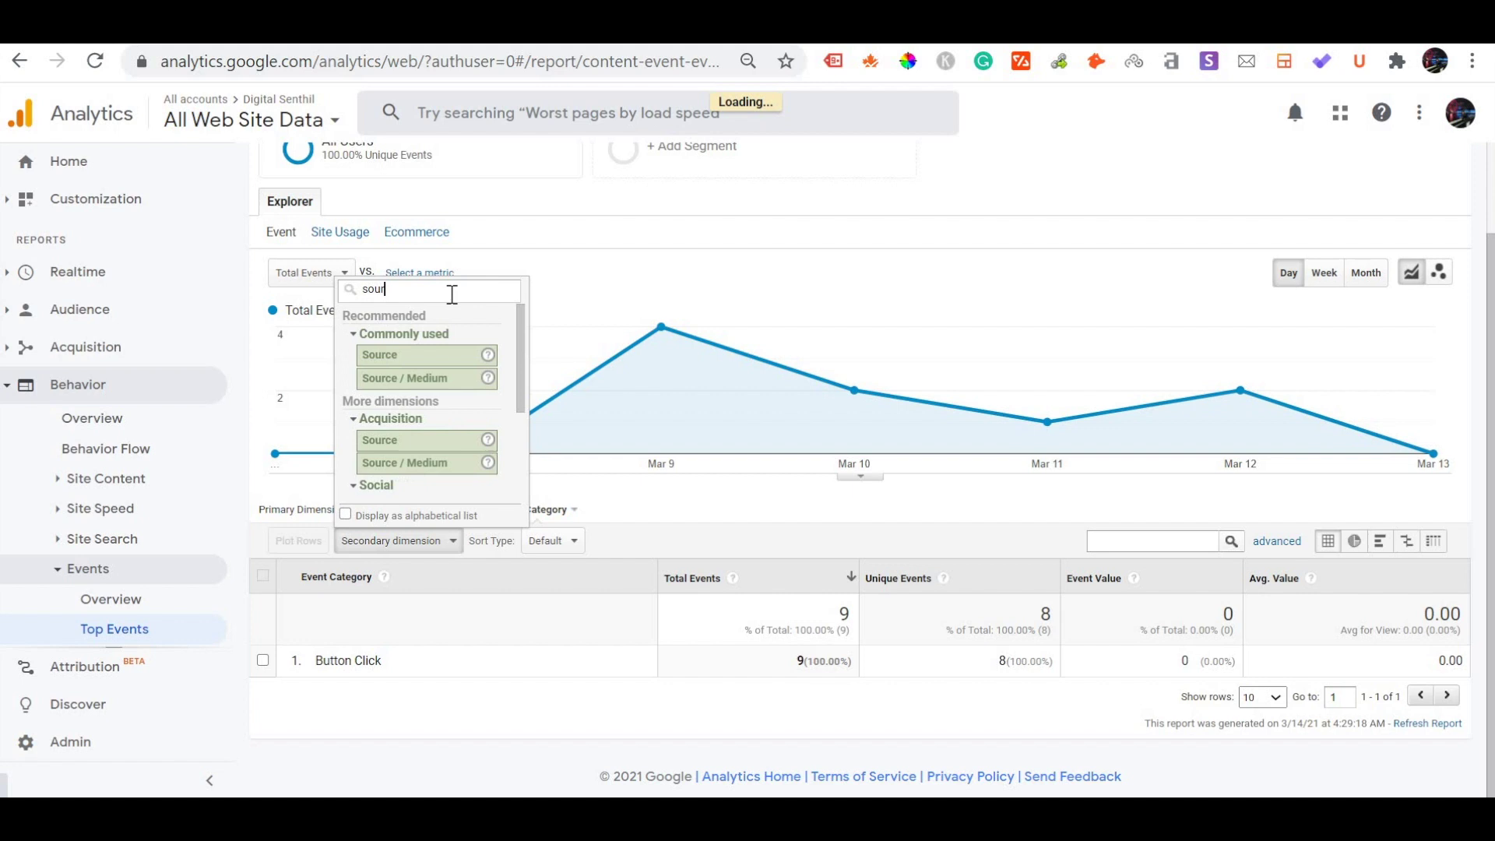
pyautogui.click(454, 380)
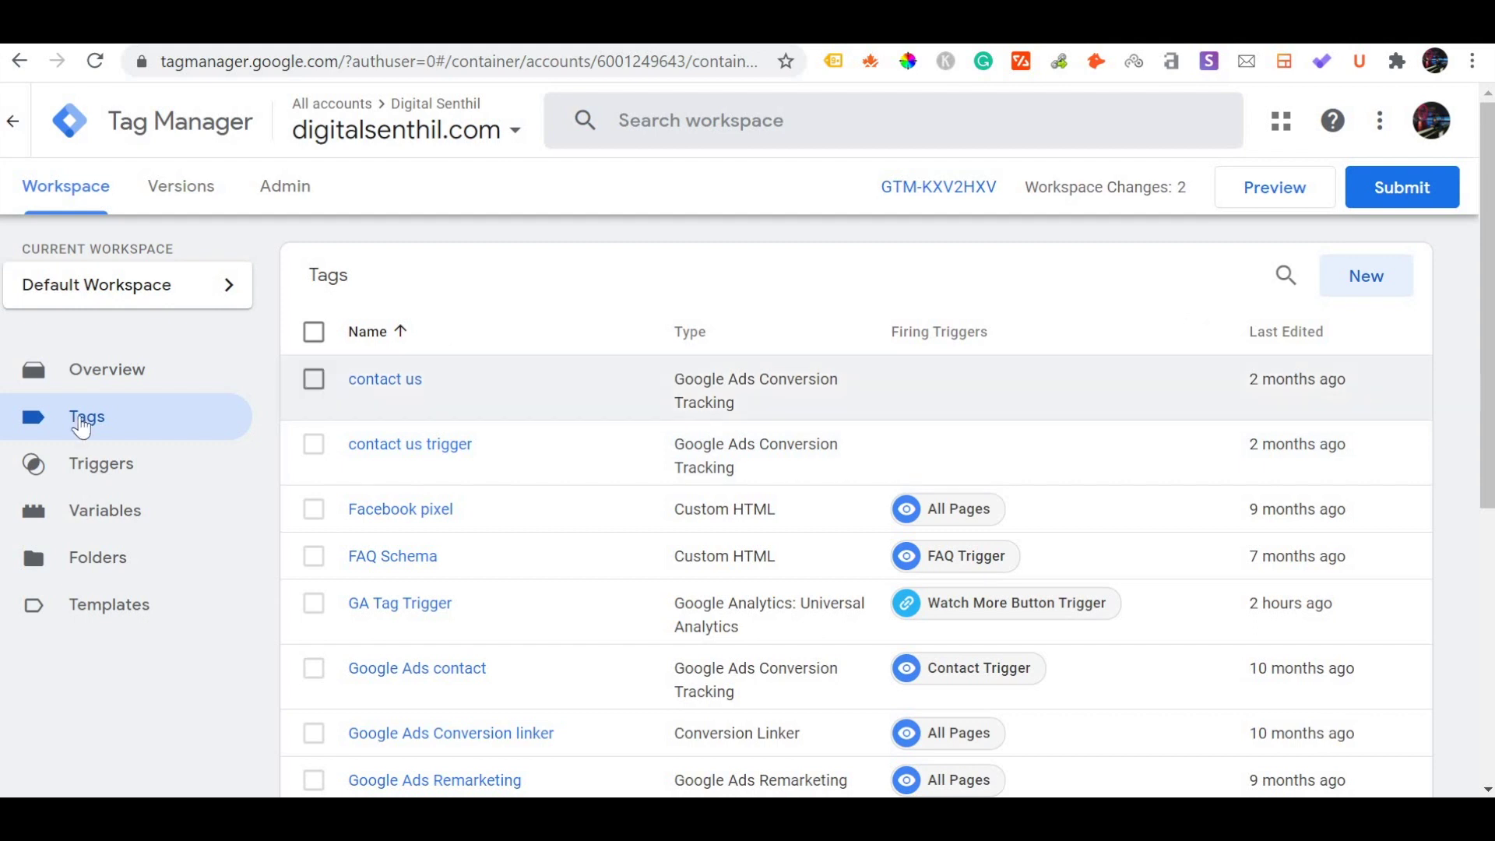
# - Create a new tag in Tag Manager with the Google Ads Conversion Tracking tag type
pyautogui.click(1380, 291)
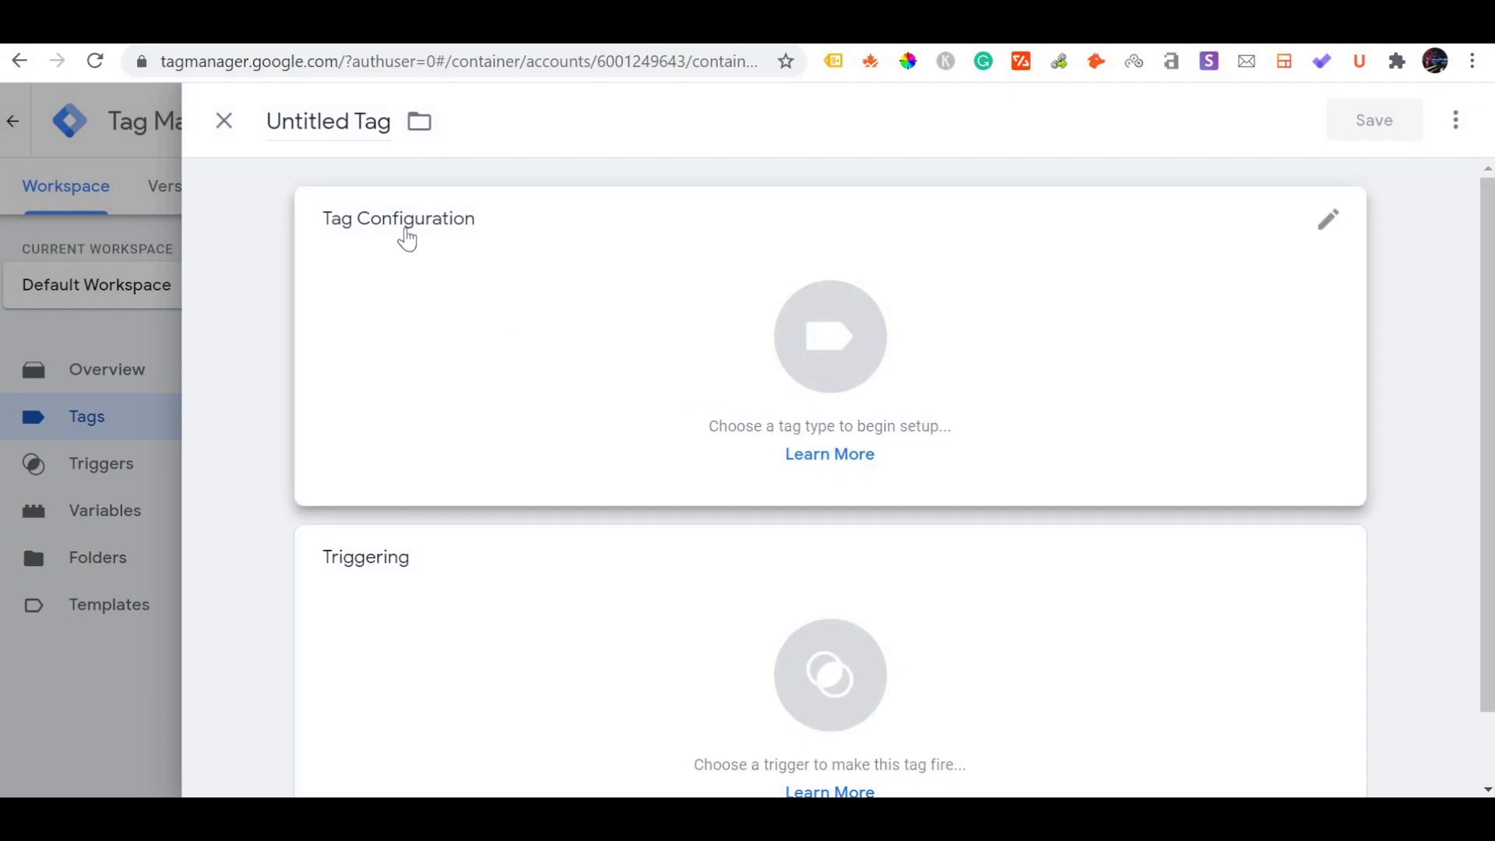
pyautogui.click(838, 355)
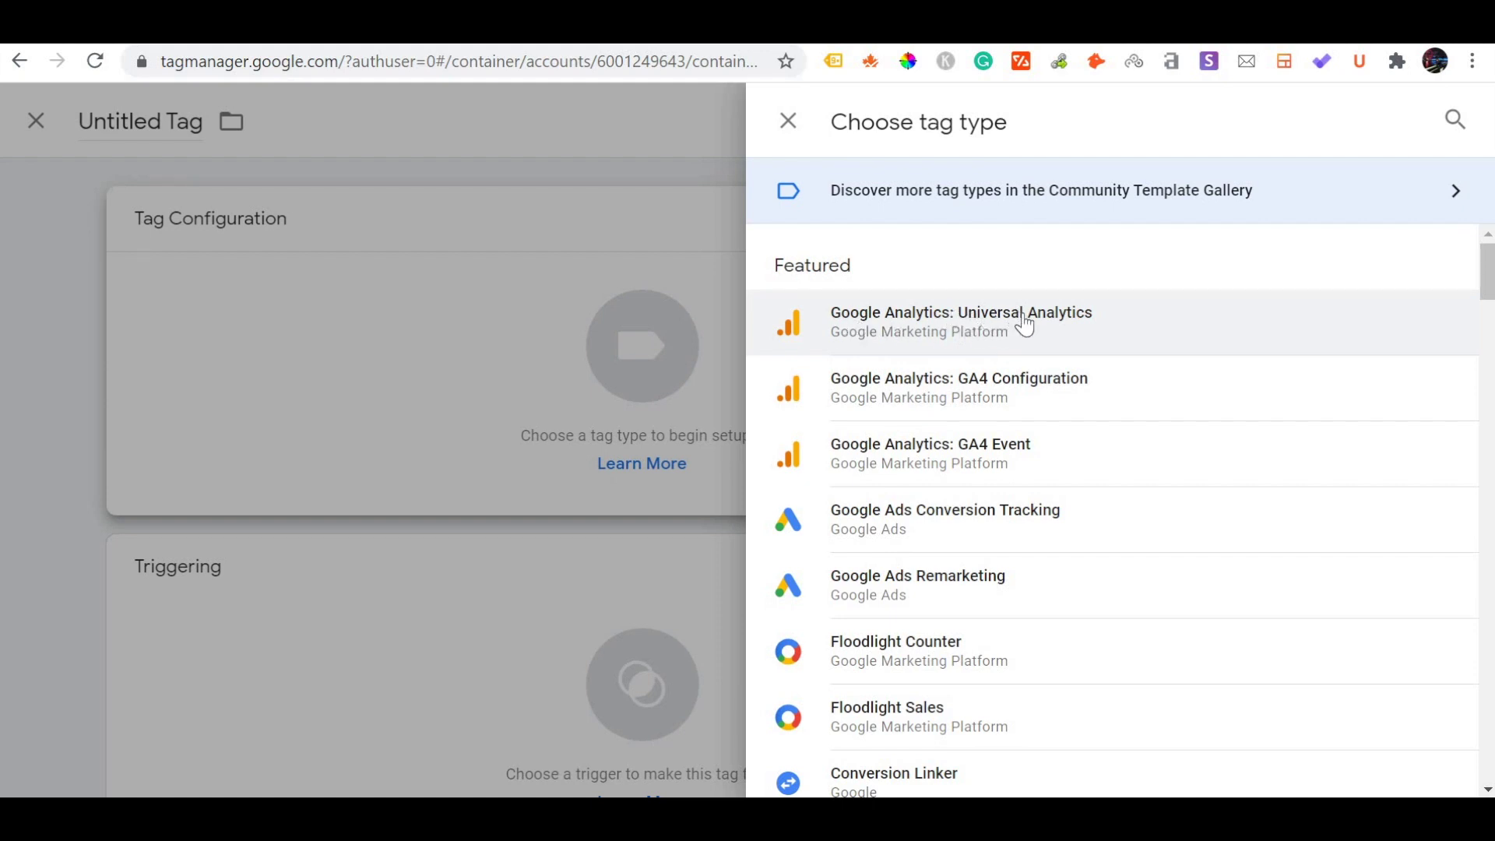
pyautogui.click(959, 539)
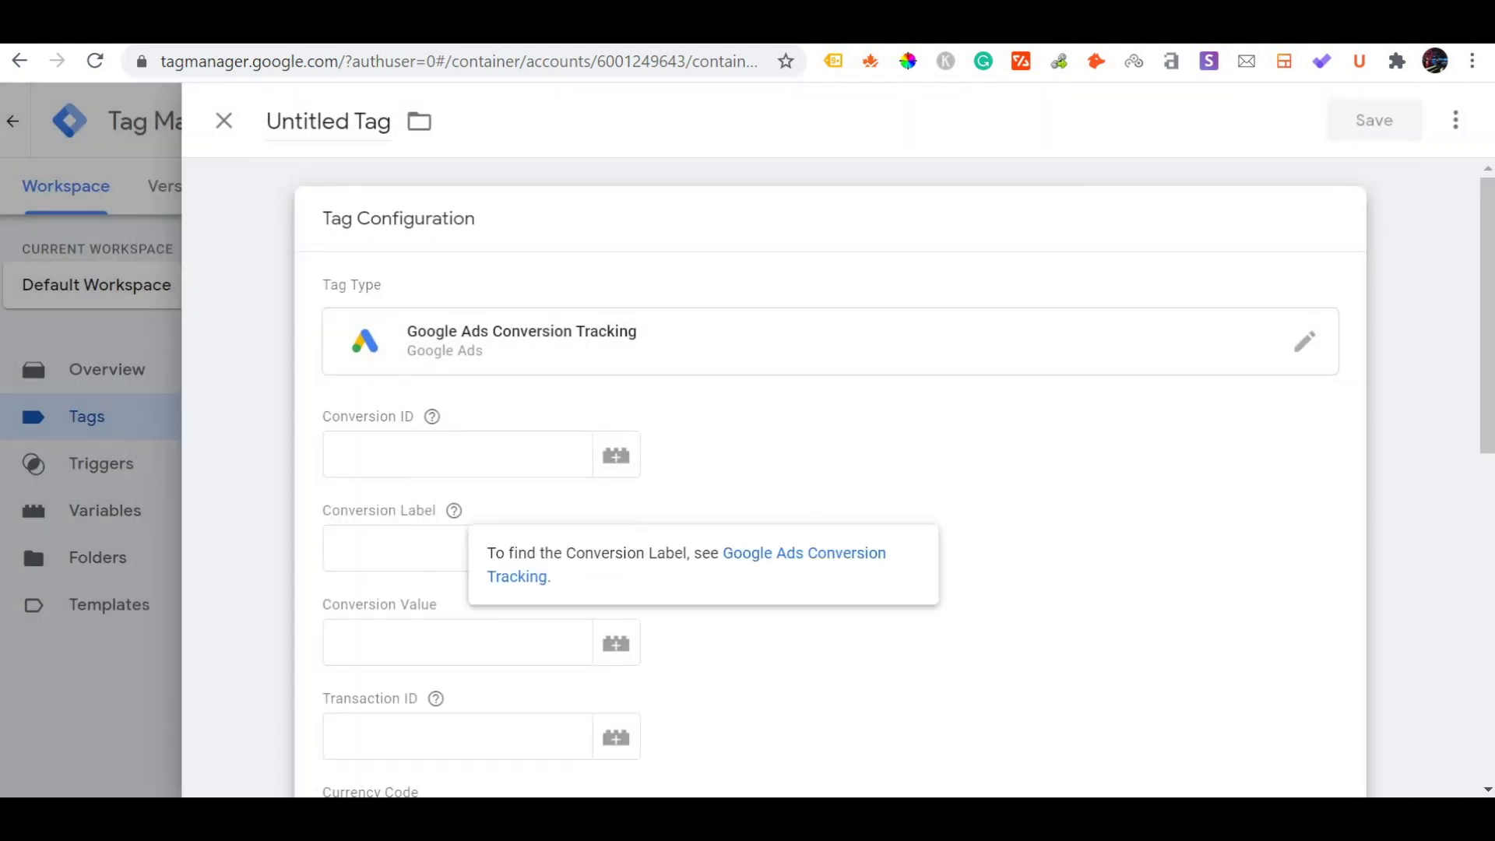
# - Copy the conversion ID and conversion label of the Contact Button click conversion from Google Ads into the new Tag Manager tag
pyautogui.hotkey('ctrl', 'Tab')
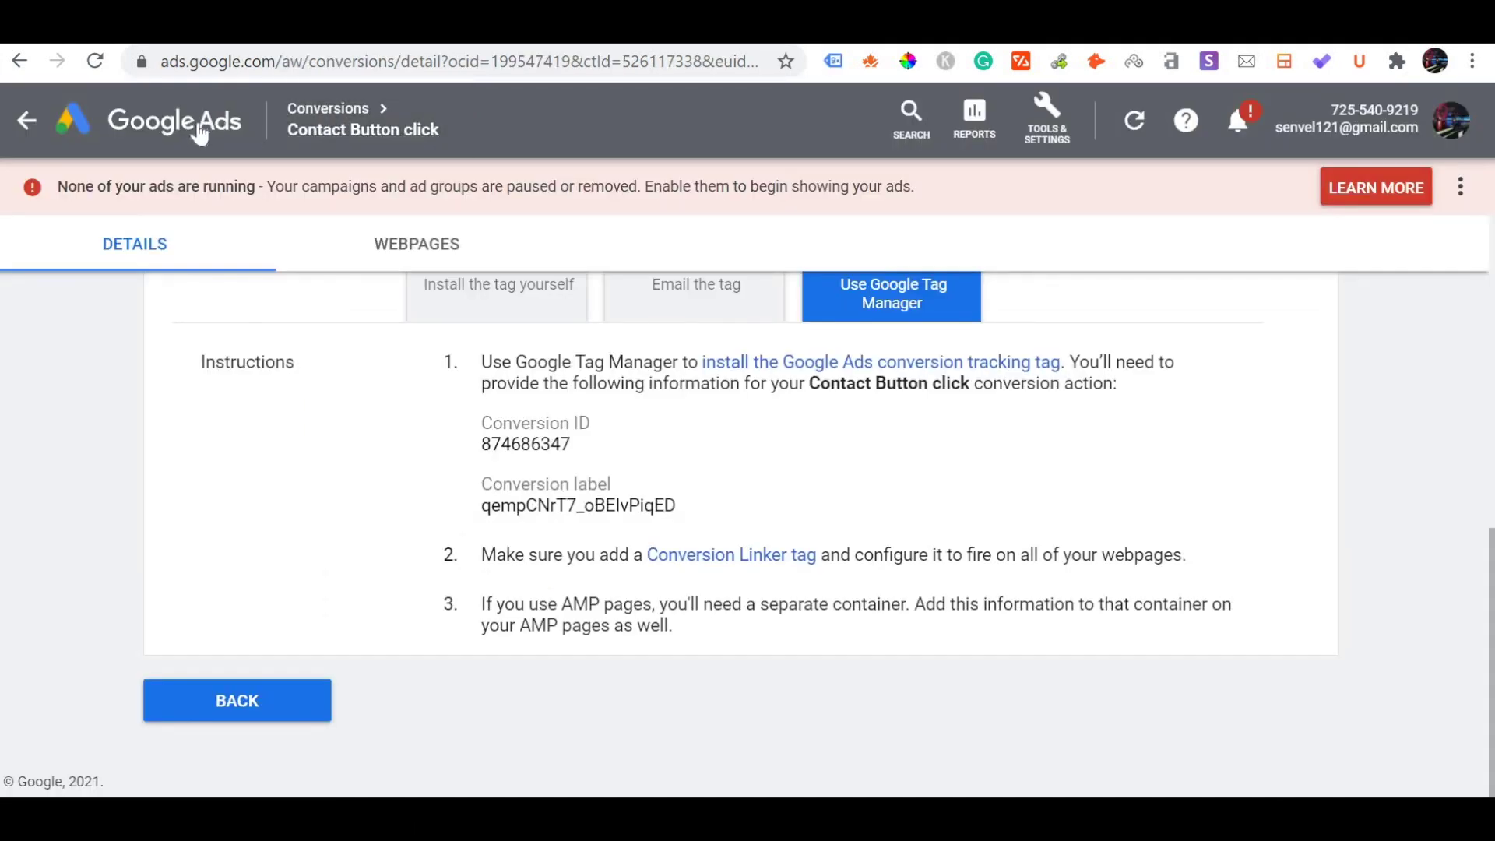
pyautogui.scroll(2, 513, 431)
pyautogui.scroll(6, 513, 431)
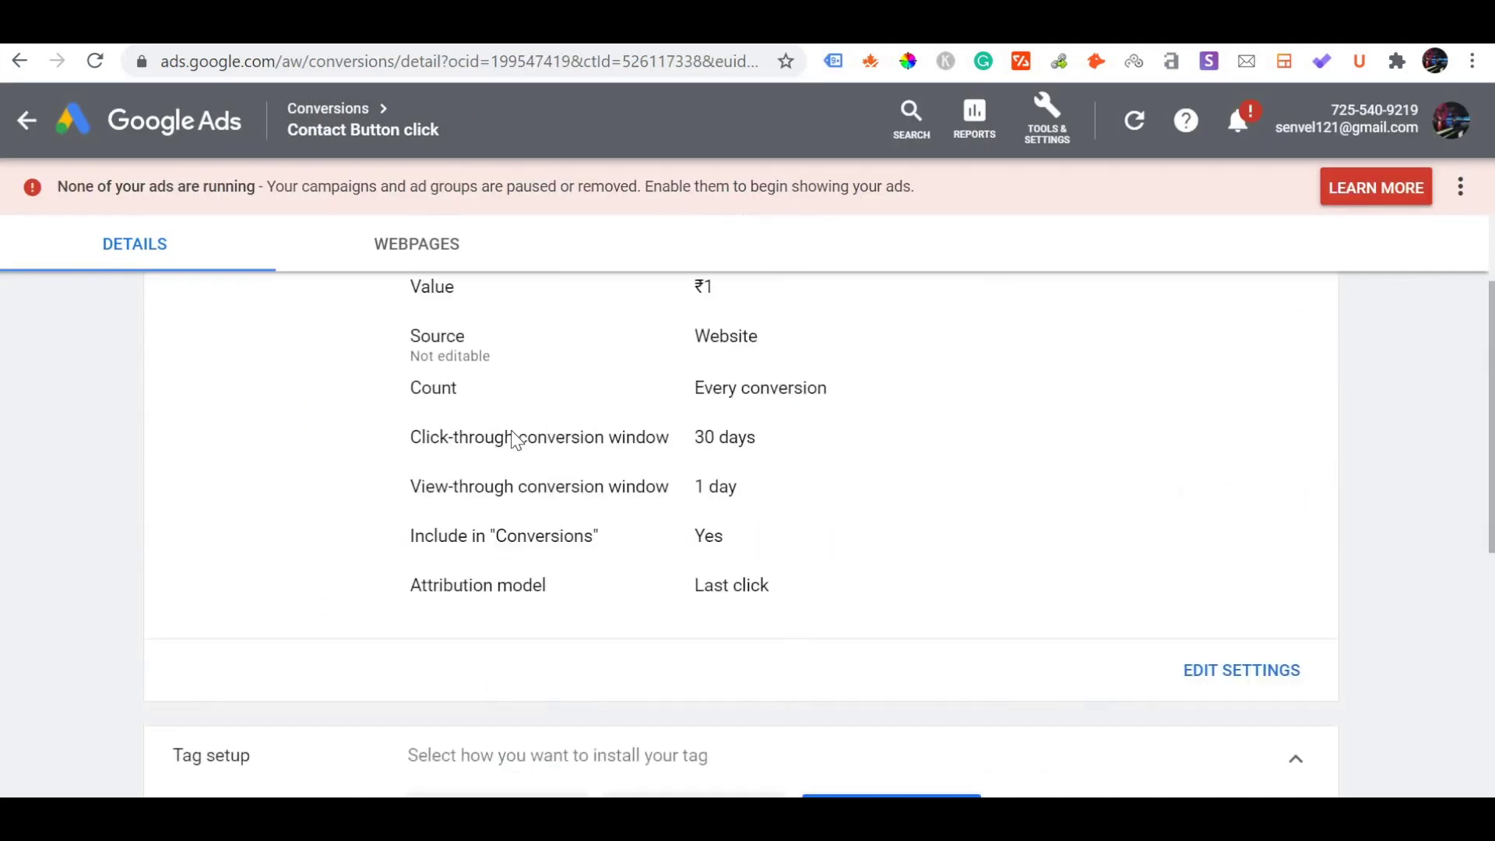
pyautogui.scroll(-8, 511, 434)
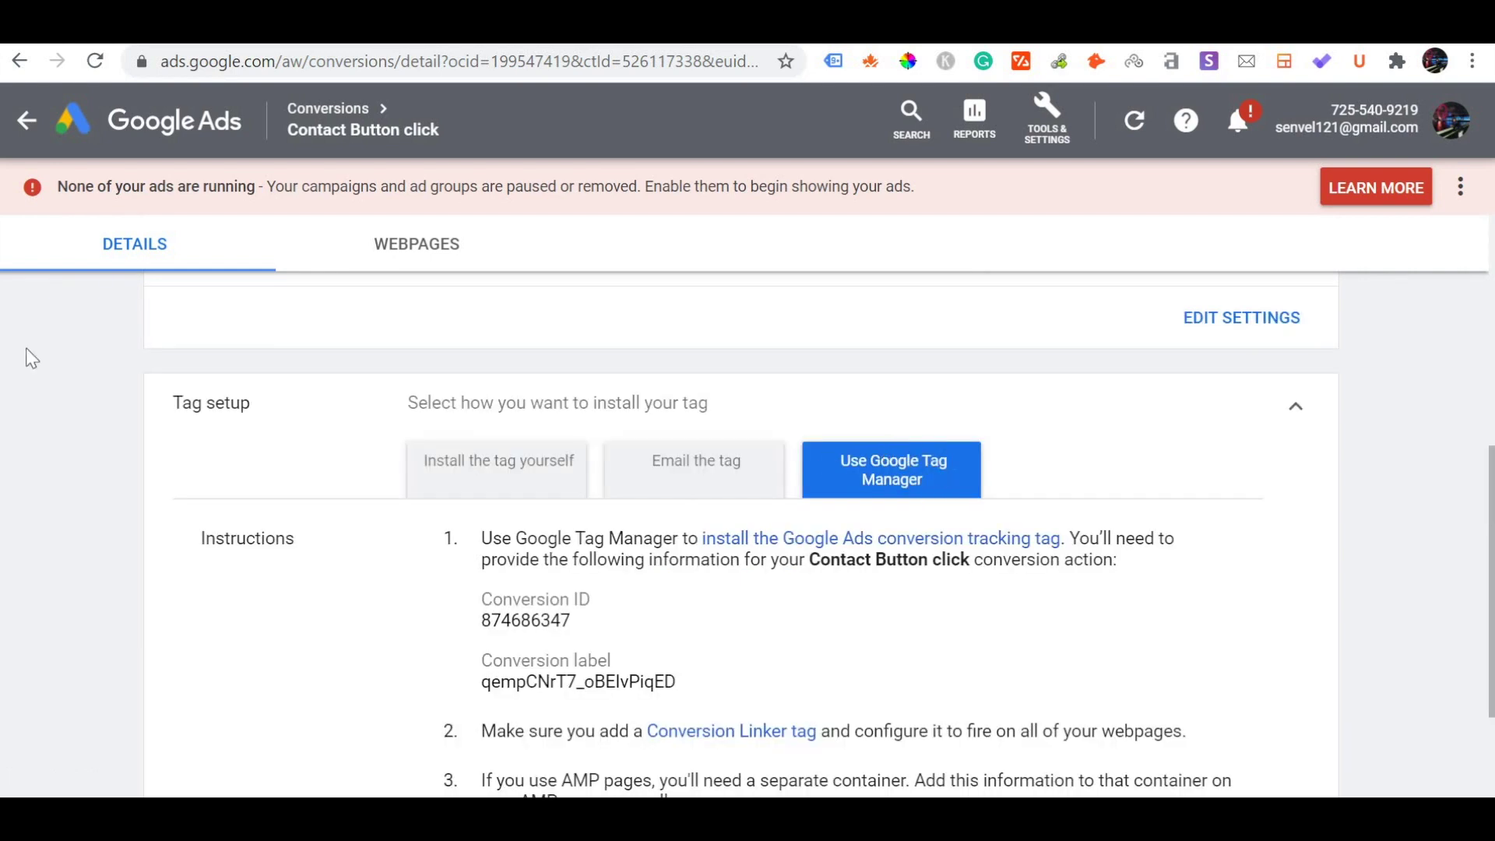
pyautogui.scroll(-3, 498, 485)
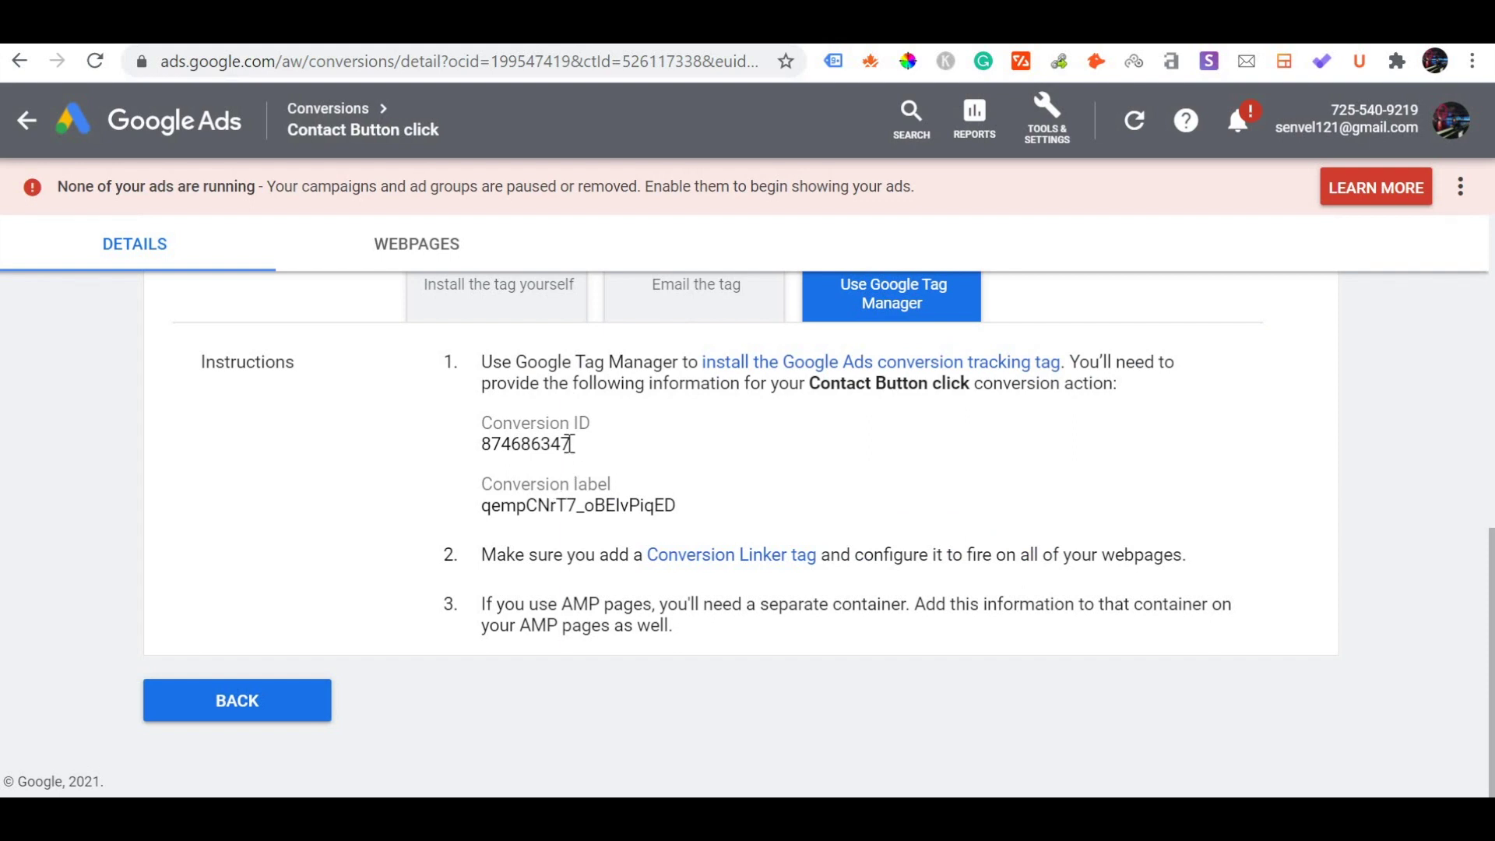
pyautogui.doubleClick(480, 447)
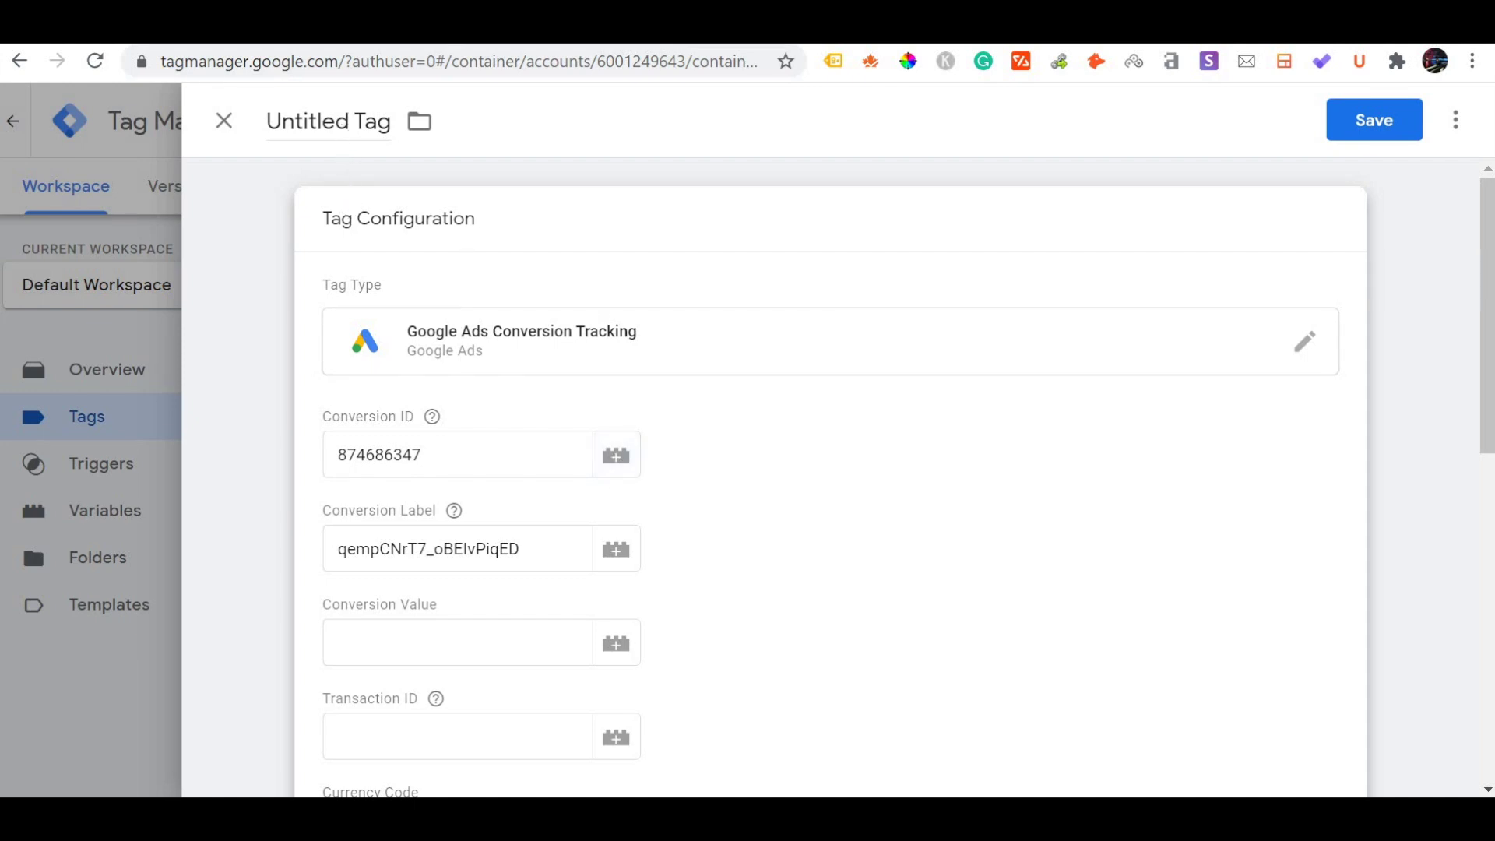
# - Assign the existing Watch More Button Trigger as the conversion tag's firing trigger
pyautogui.scroll(-10, 938, 517)
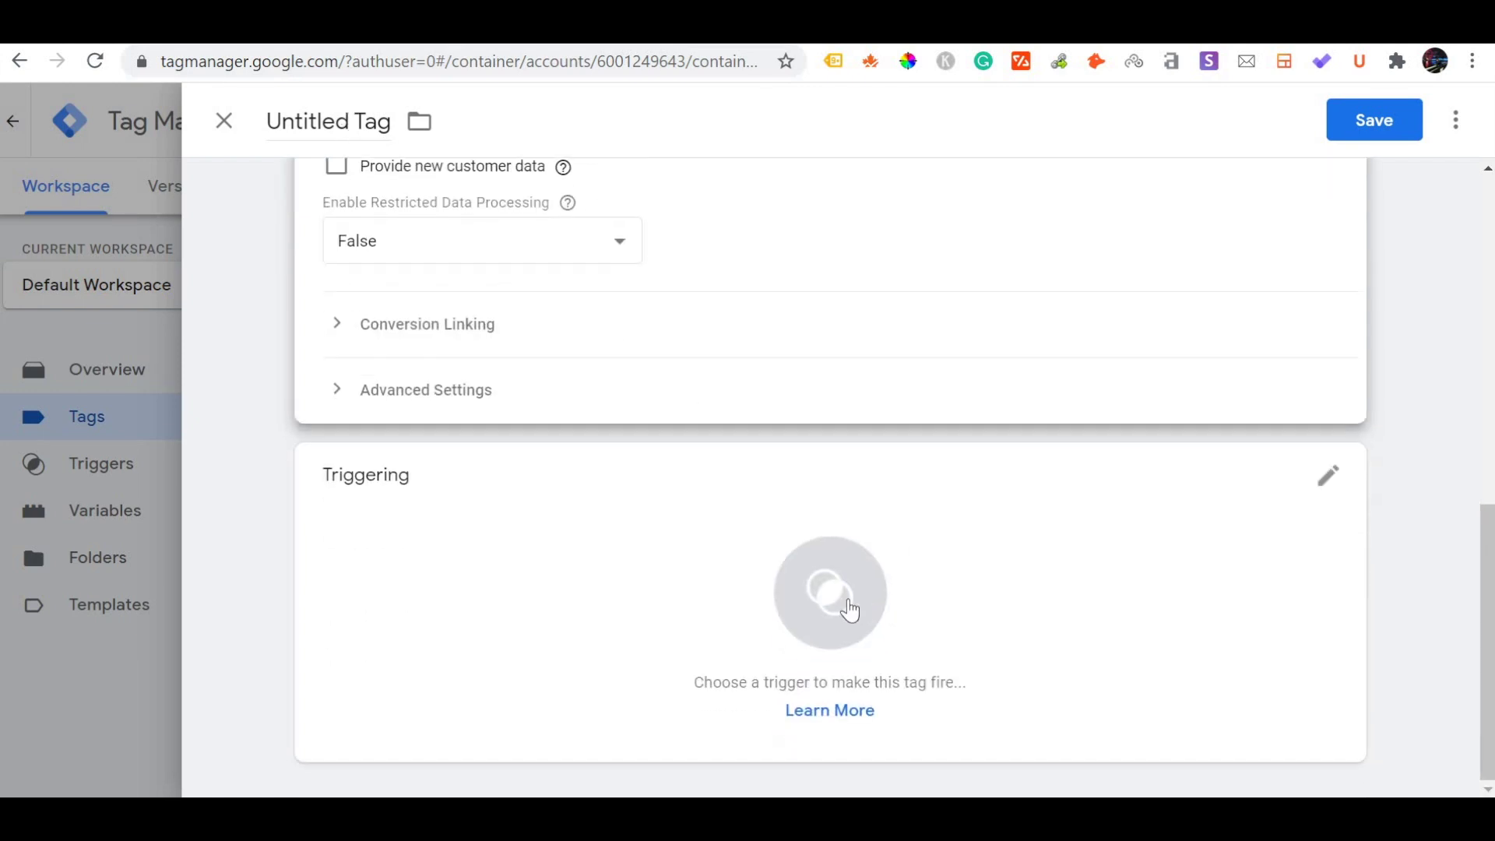
pyautogui.click(849, 610)
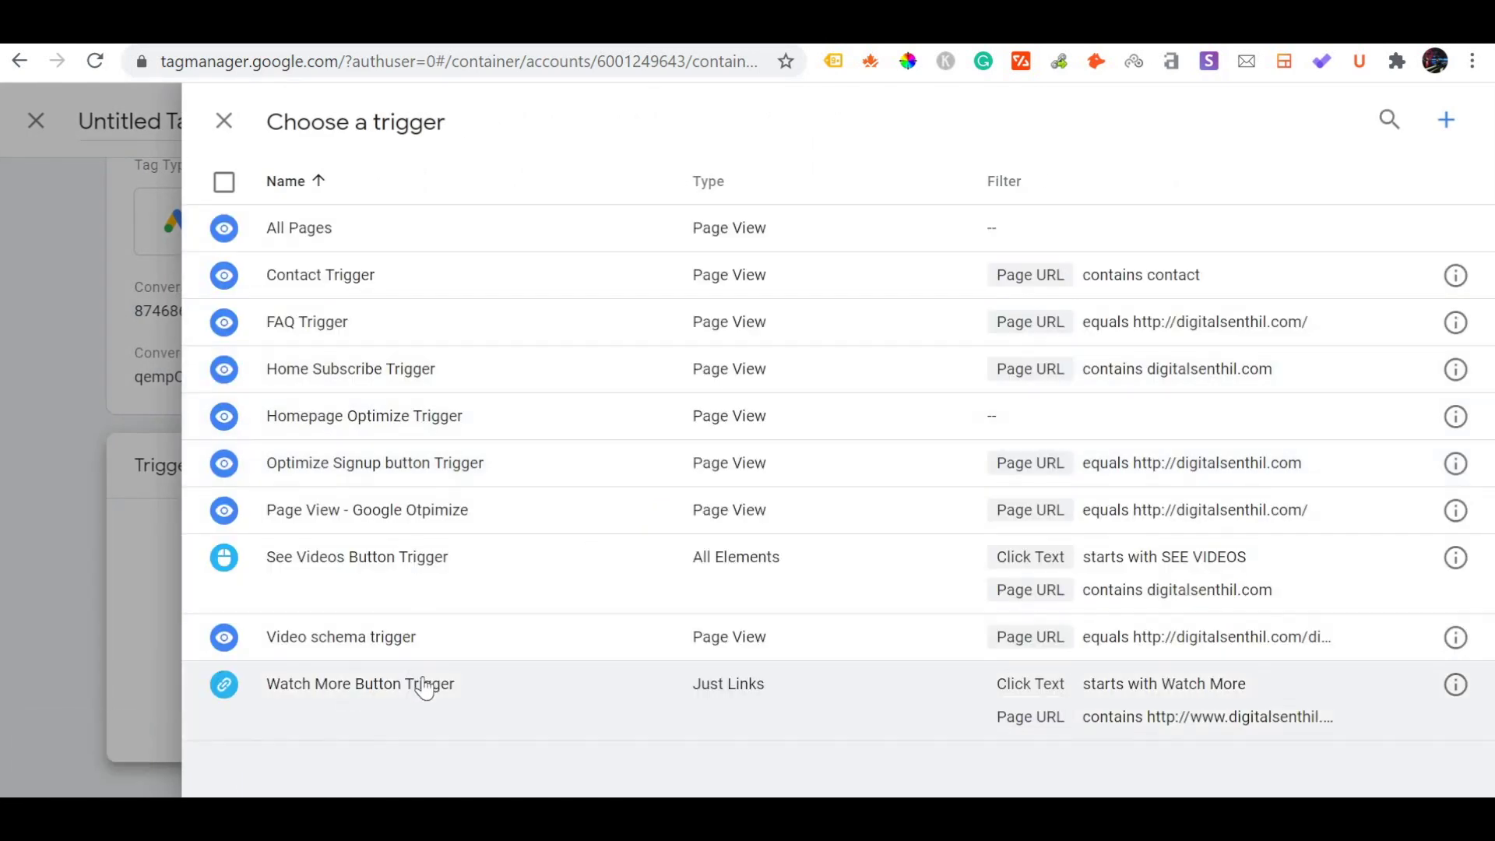
pyautogui.click(408, 694)
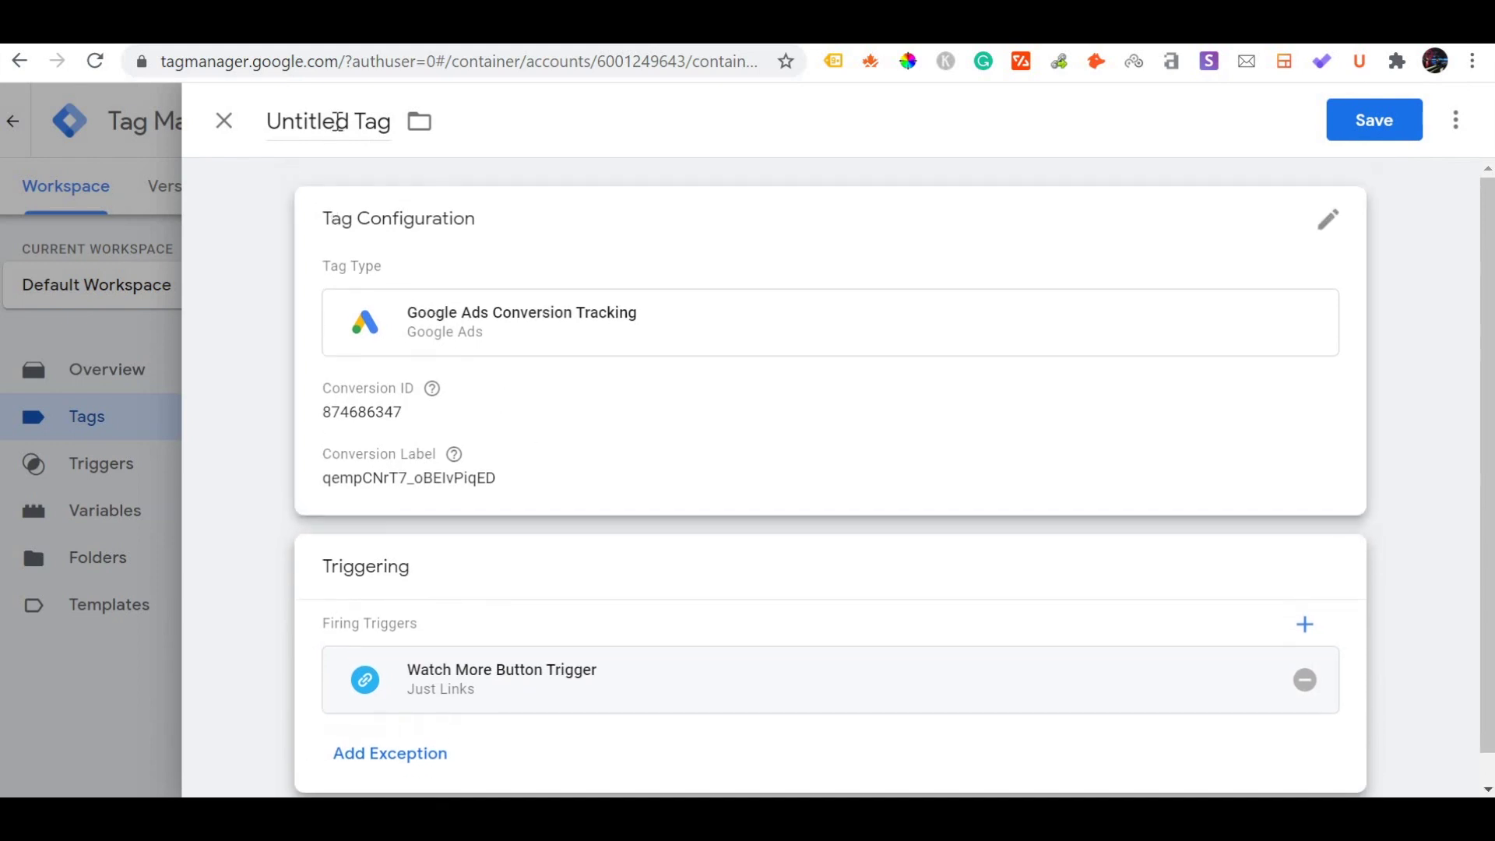
# - Name the tag "Gads button event Tag" and save it
pyautogui.moveTo(354, 120); pyautogui.dragTo(146, 102)
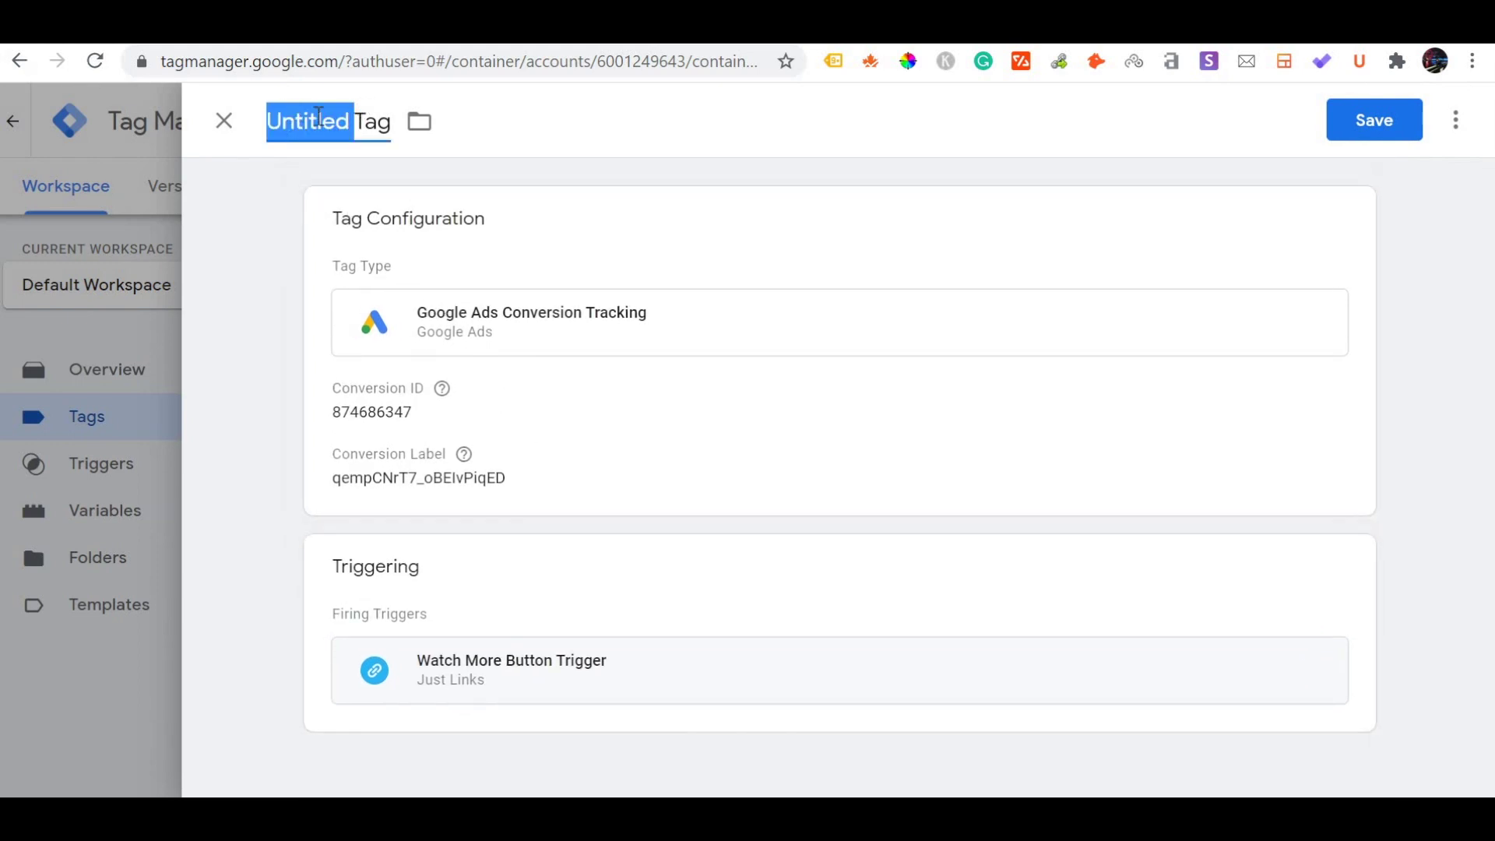
pyautogui.write('Gads button event')
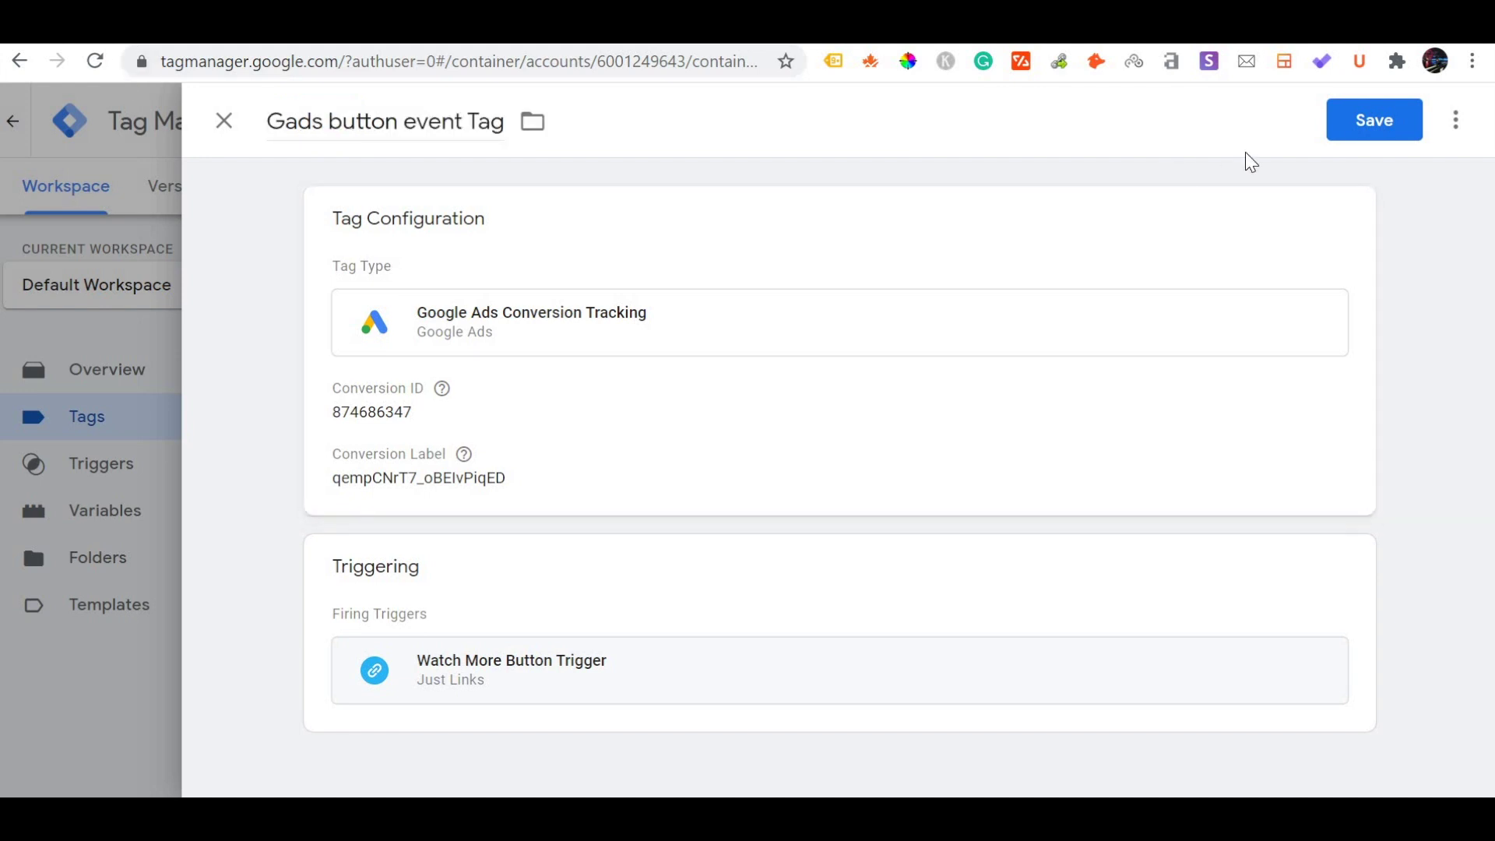
pyautogui.click(1361, 134)
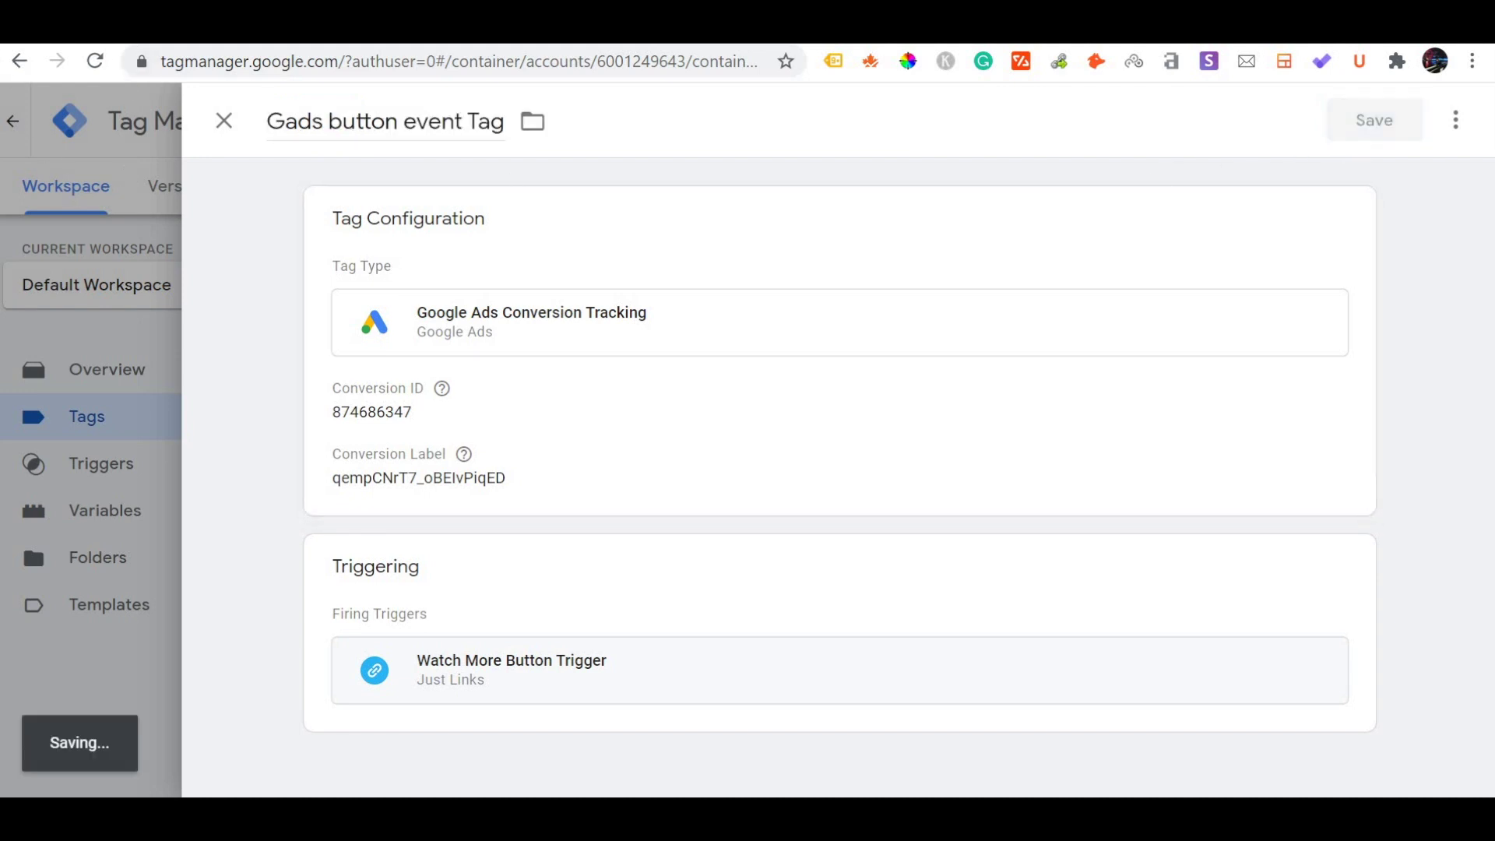
# - Check the new tag in the tag list, start the container preview and look over the digital marketing videos page in debug mode
pyautogui.scroll(-3, 483, 561)
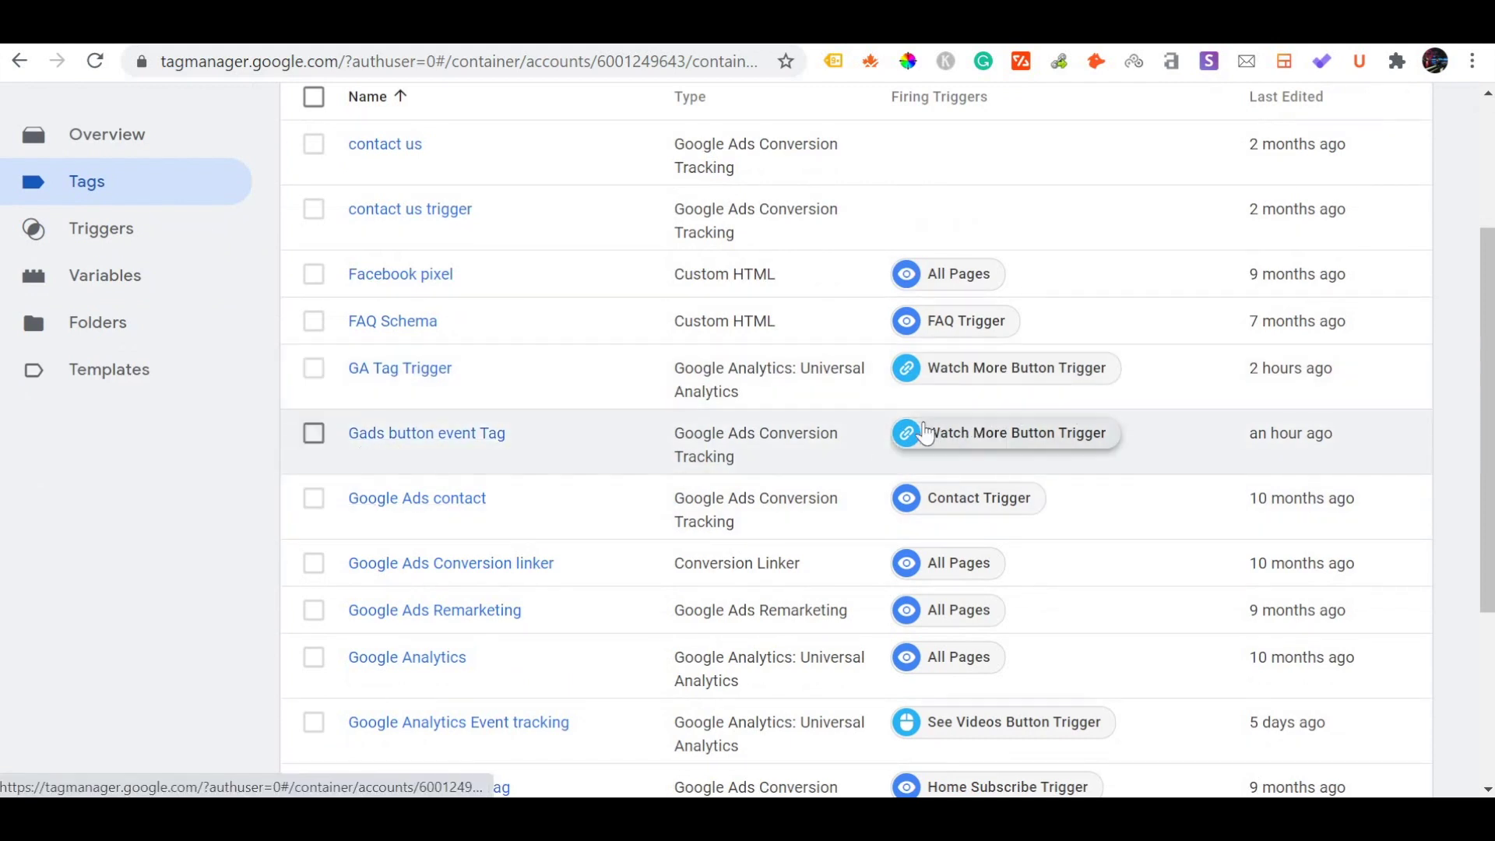
pyautogui.scroll(3, 1007, 448)
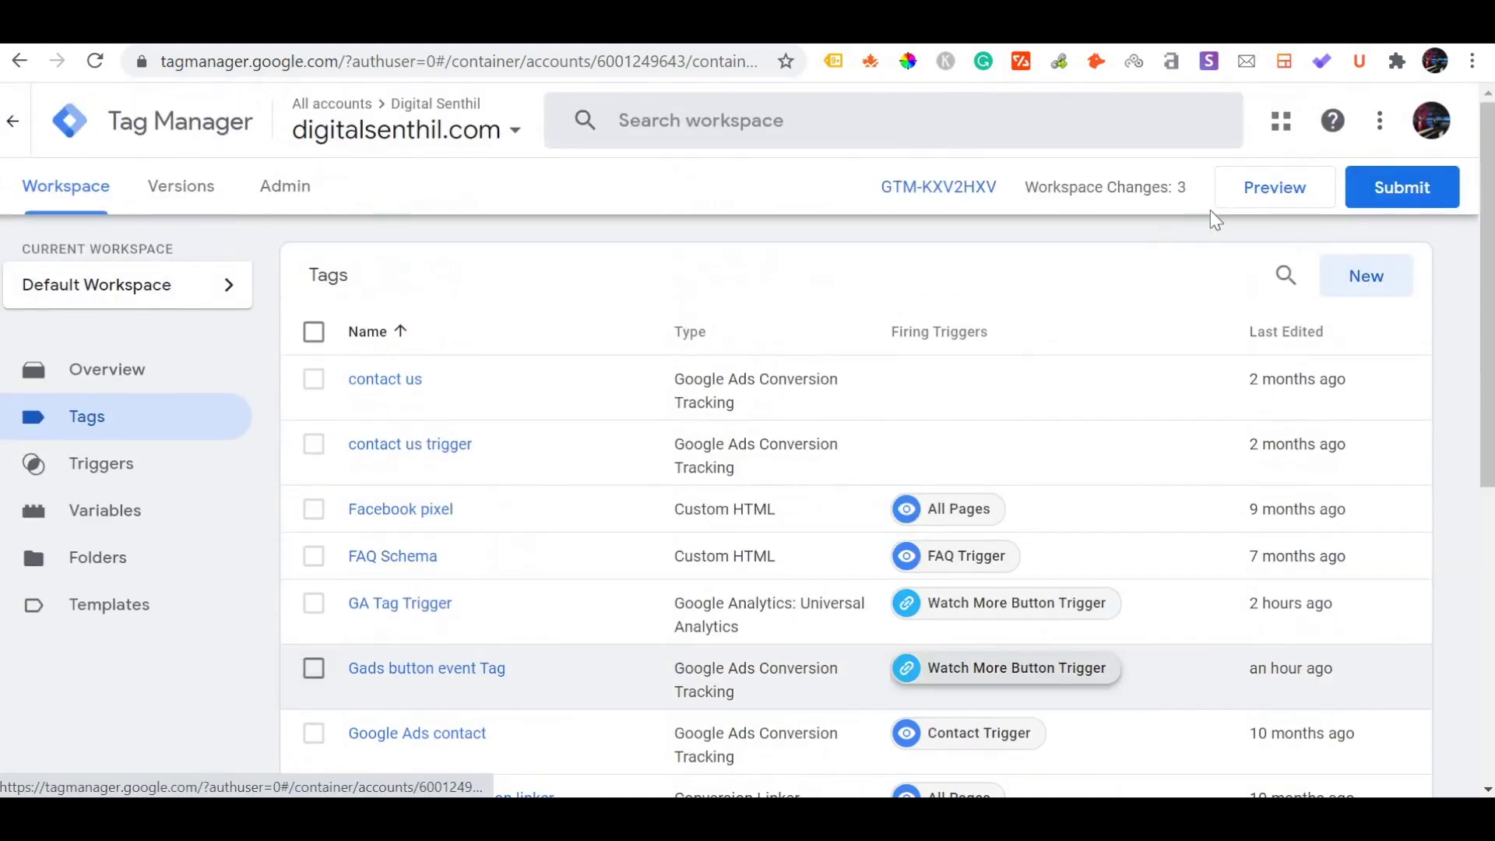
pyautogui.click(1275, 191)
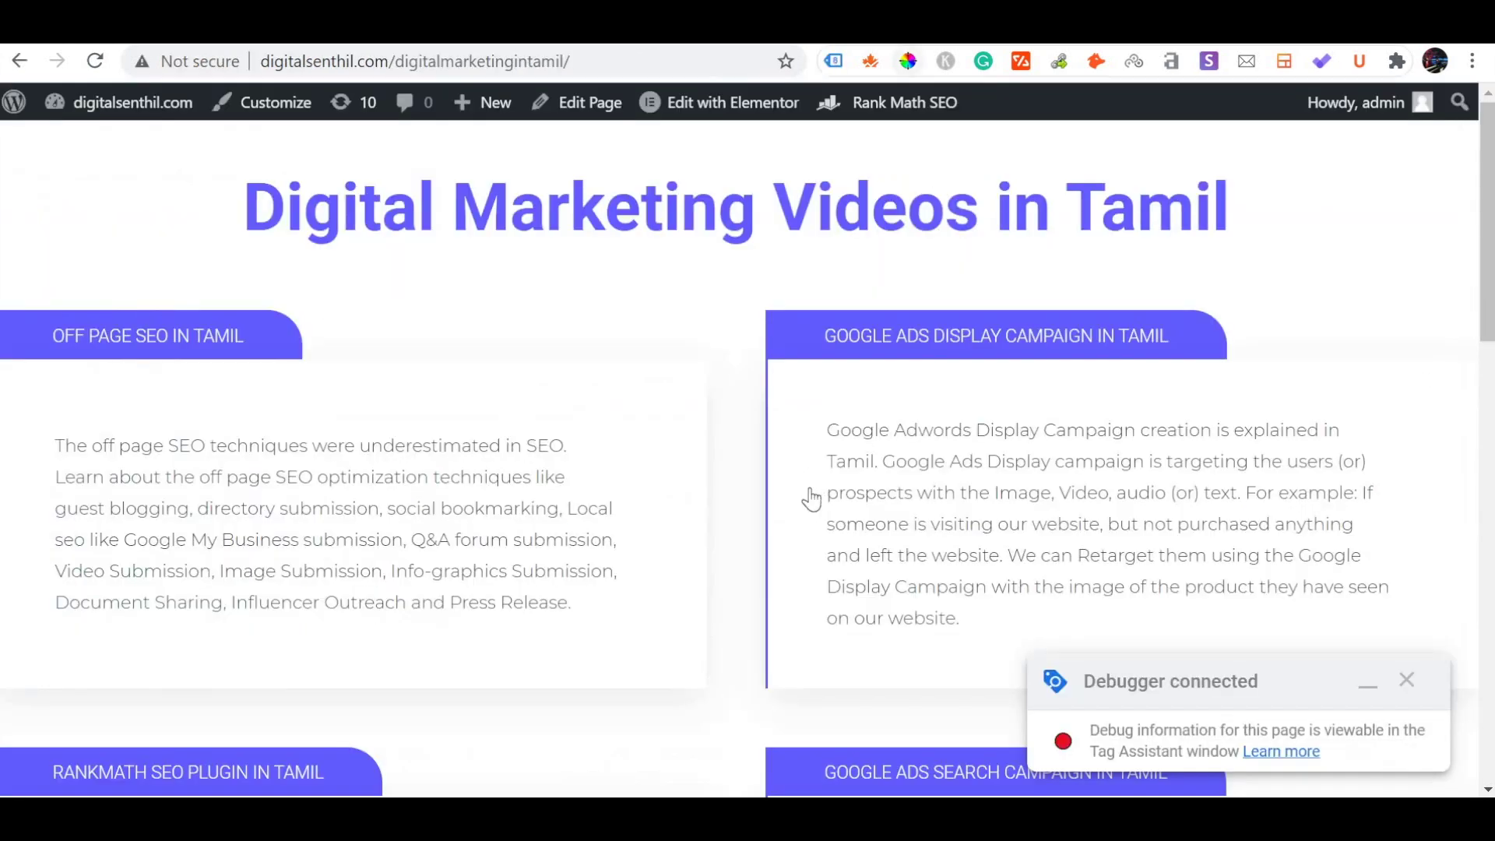
pyautogui.scroll(-10, 807, 502)
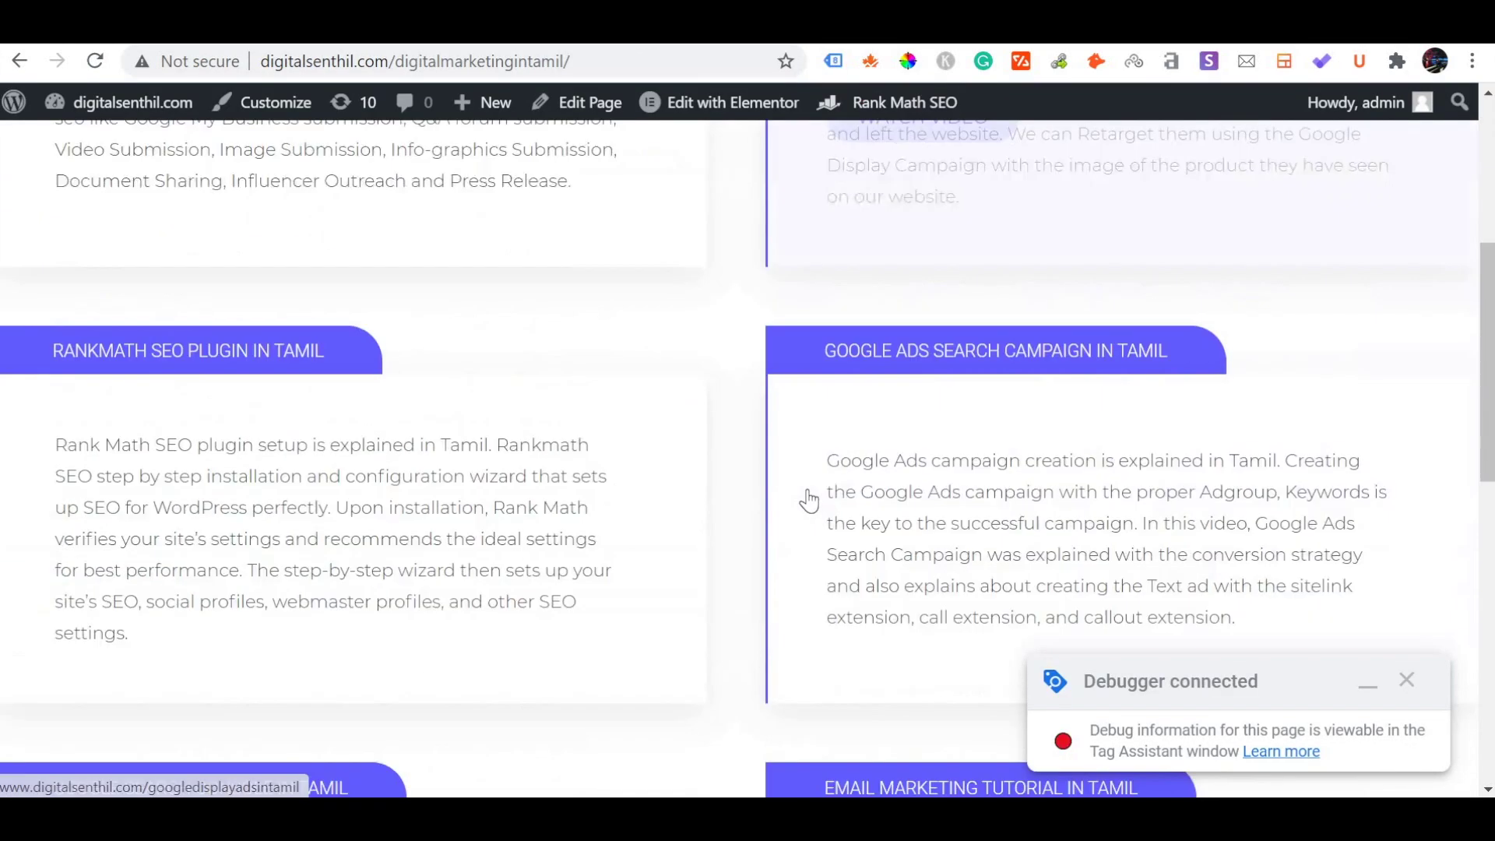
pyautogui.scroll(10, 807, 502)
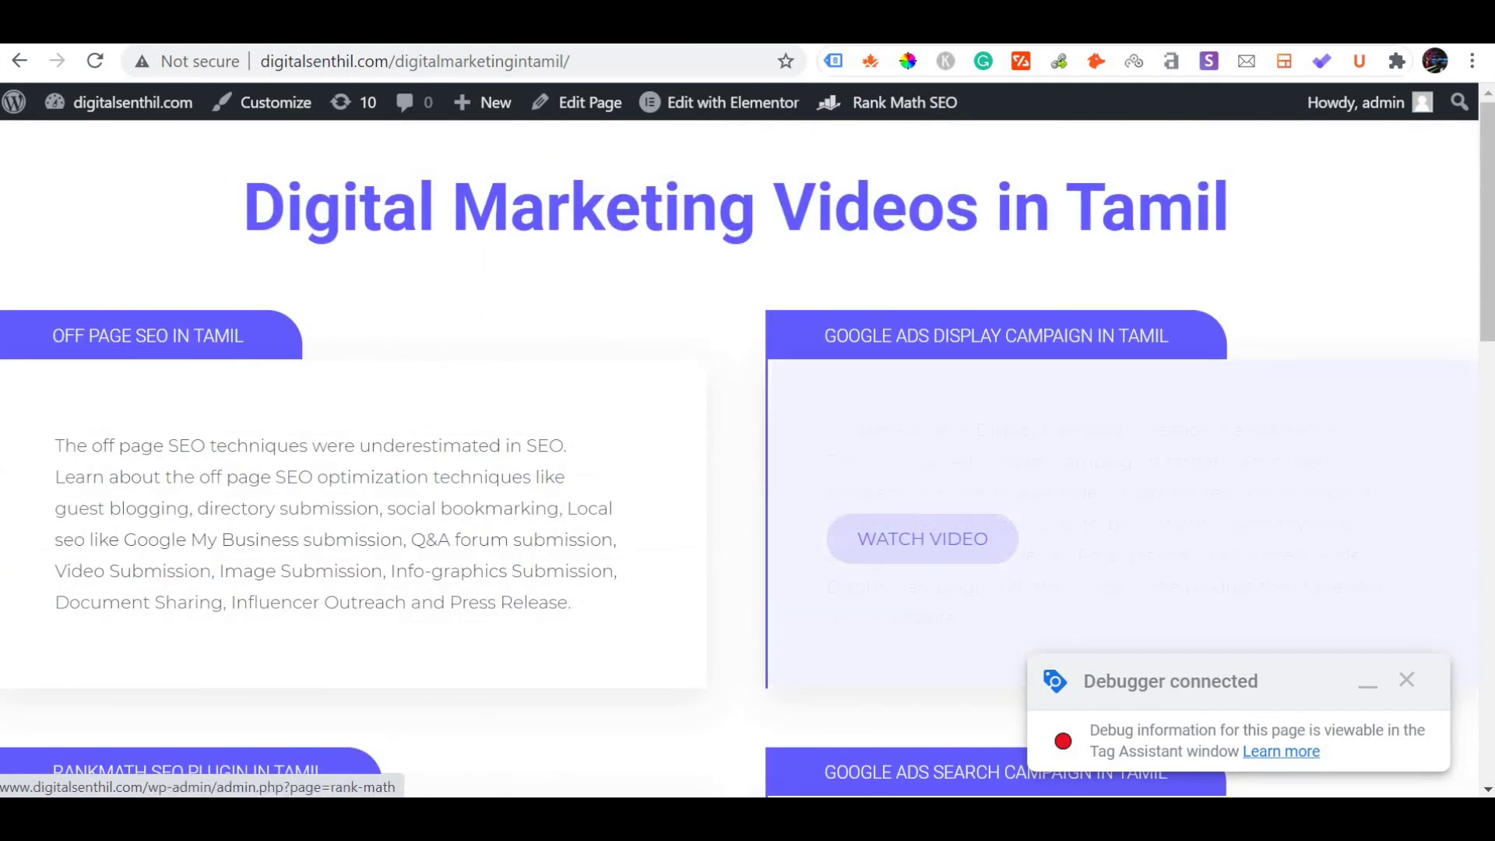